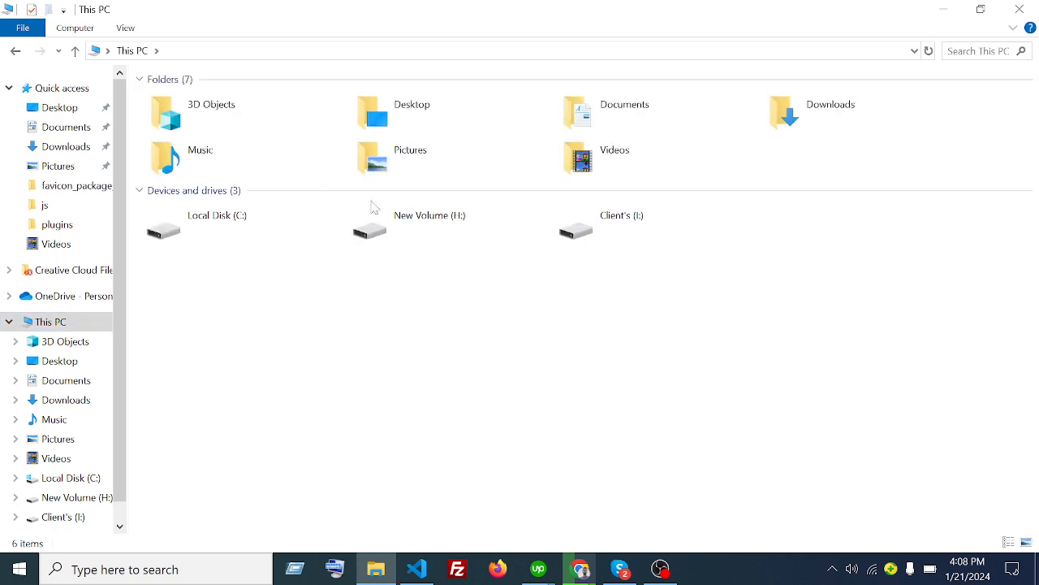
- Navigate from Local Disk (C:) into the xampp\htdocs folder
double_click(267, 238)
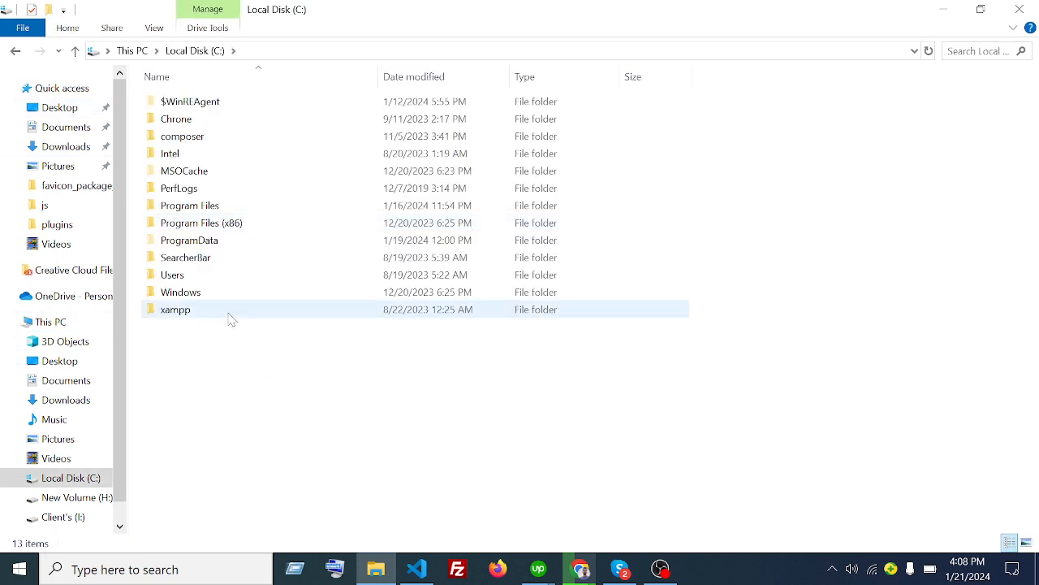
double_click(232, 319)
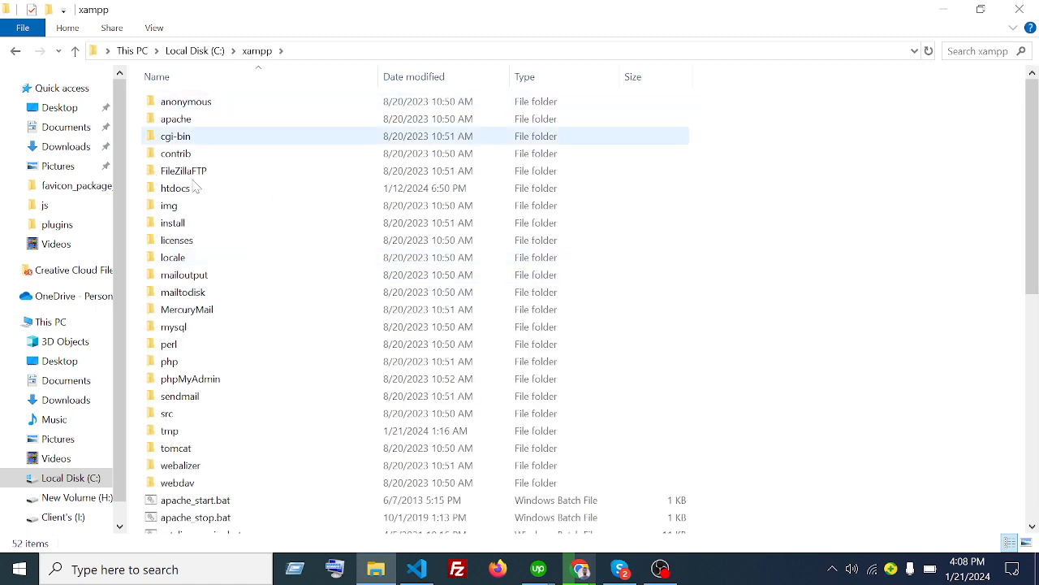
double_click(207, 195)
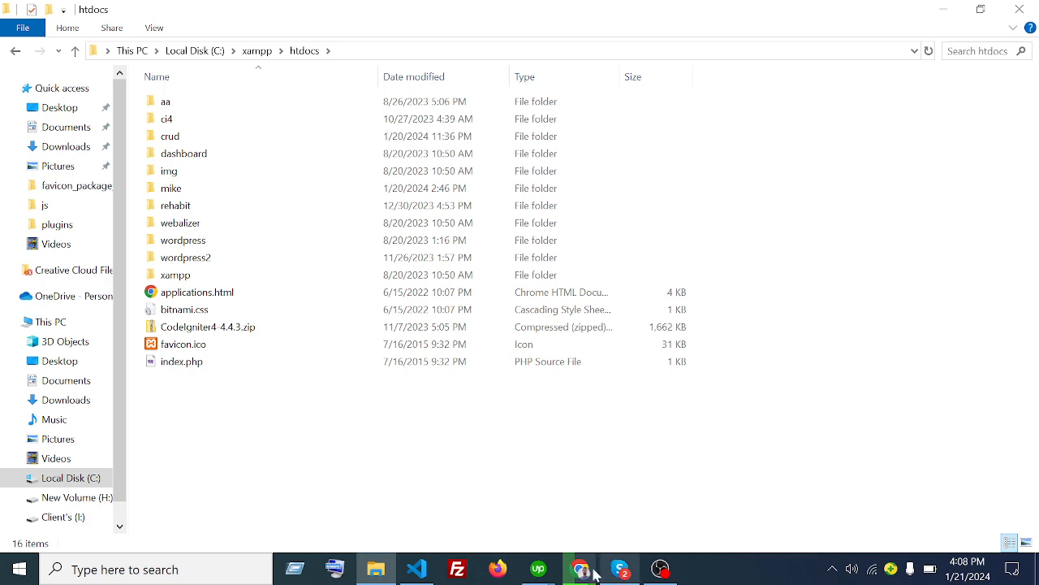
- Search Google for wordpress.org in the browser and open the WordPress.org result
mouse_move(580, 568)
mouse_move(555, 508)
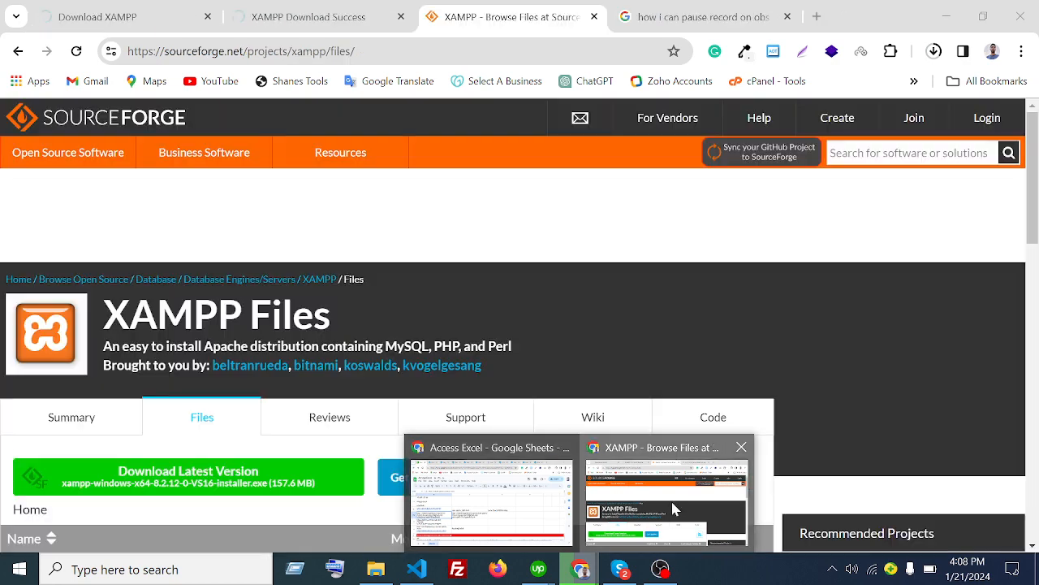
left_click(673, 506)
left_click(723, 14)
left_click(454, 51)
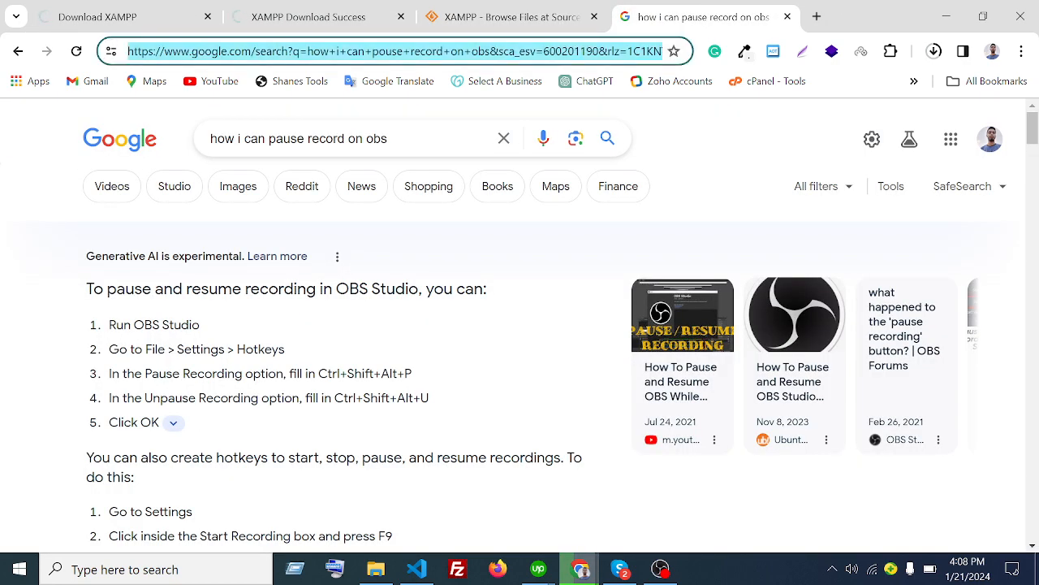
key("BackSpace")
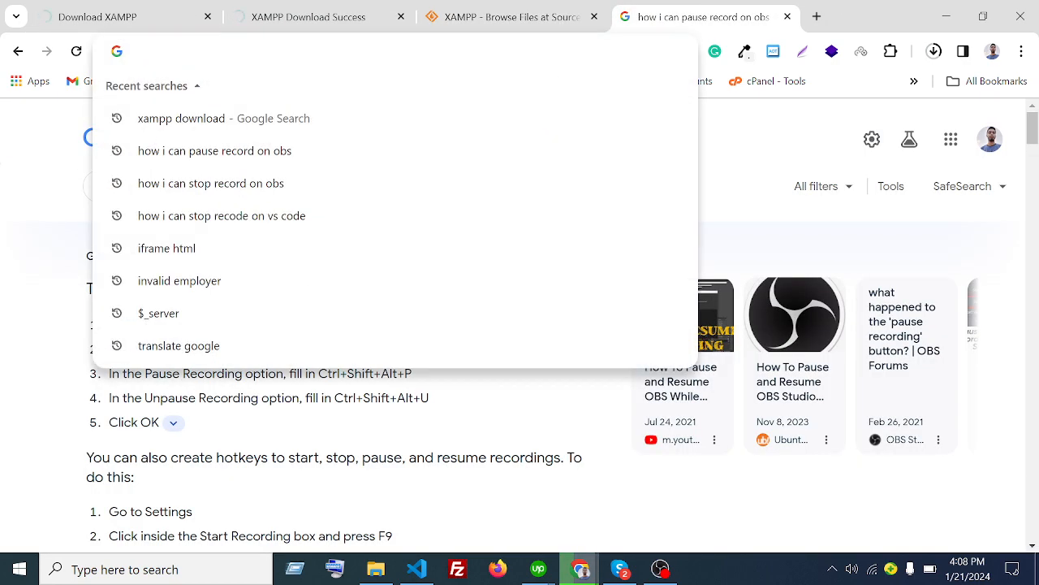
type("wordp")
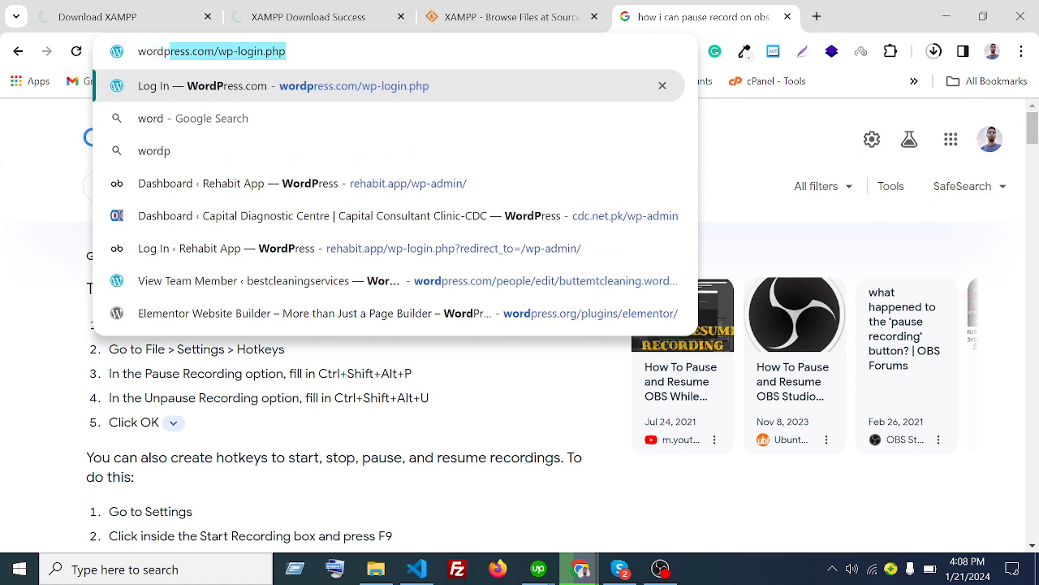
type("ress.")
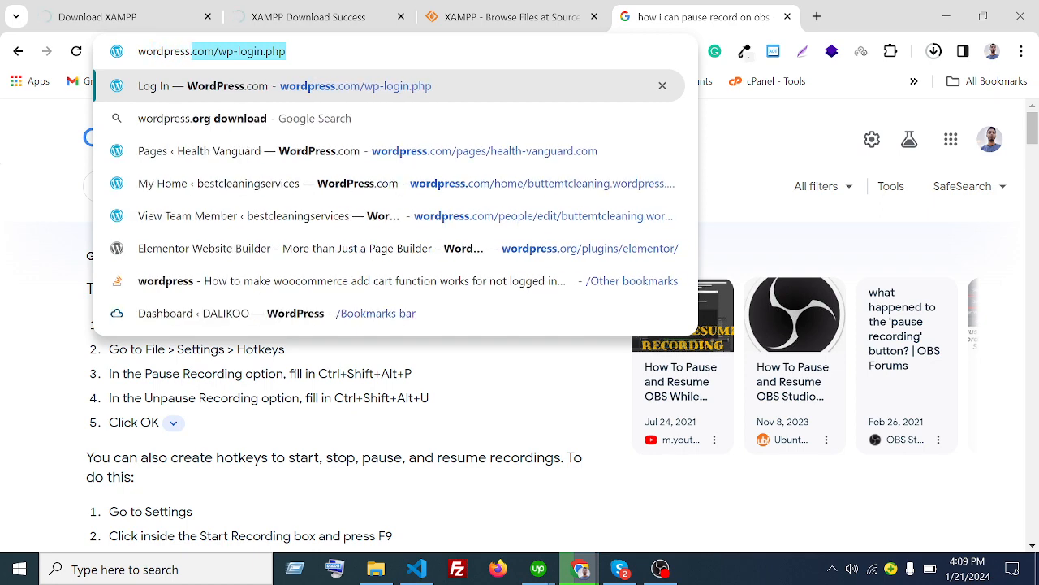
type("og")
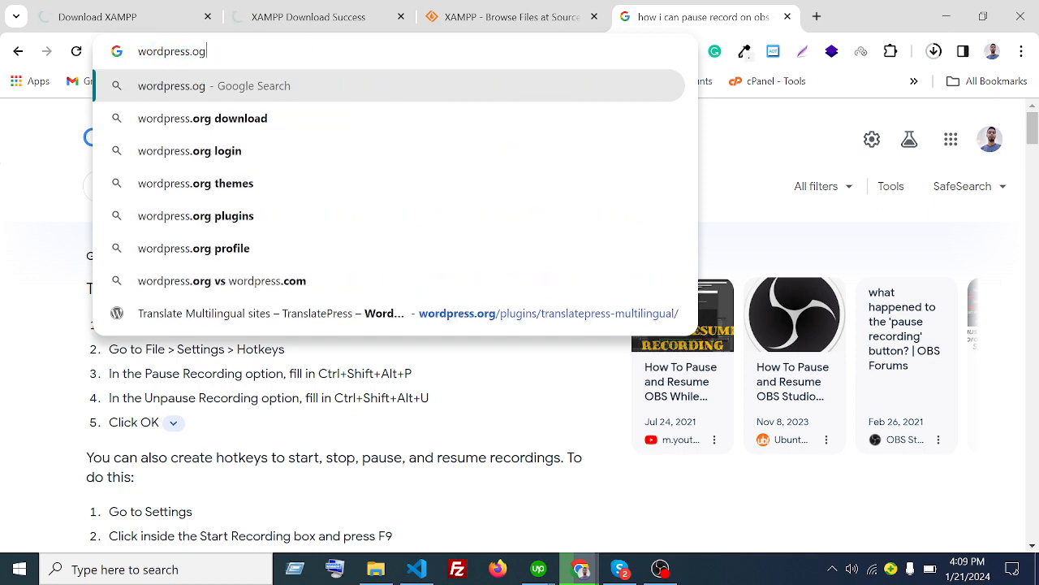
type("g")
key("Return")
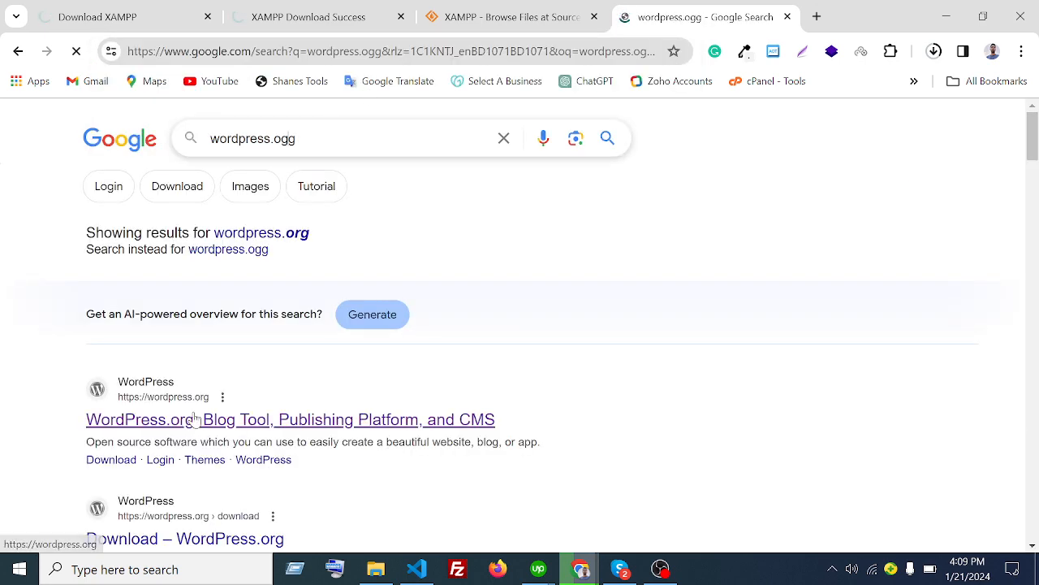
left_click(192, 420)
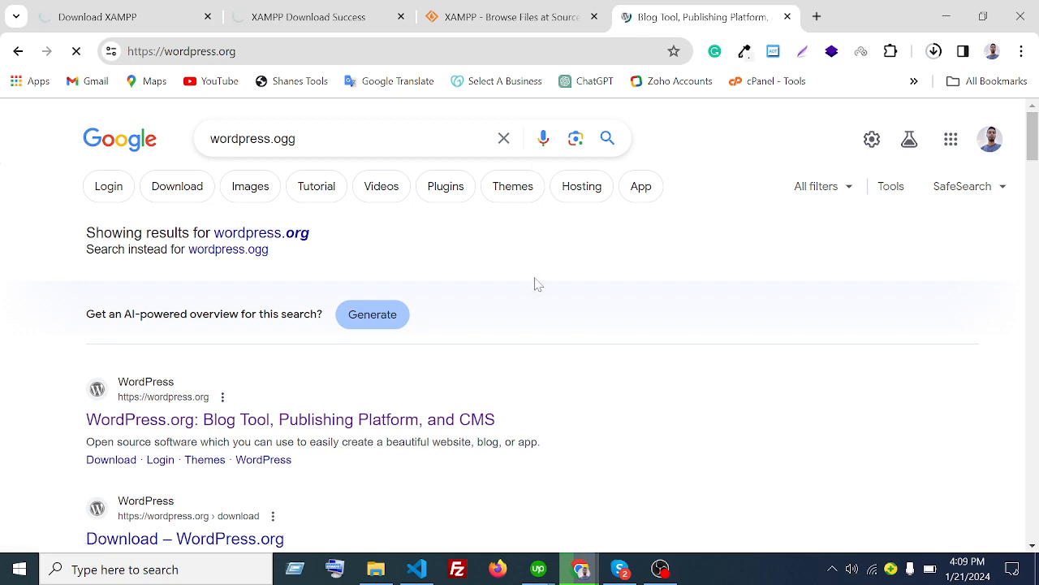
- Start the WordPress 6.4.2 download from the Get WordPress page
scroll(553, 294, "down", 3)
scroll(553, 294, "up", 3)
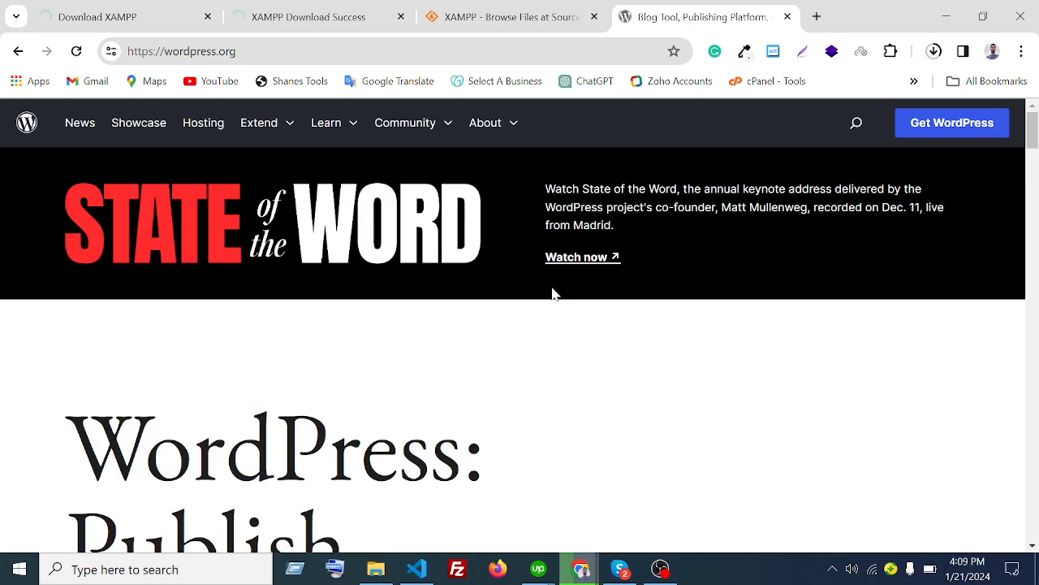
scroll(345, 263, "down", 1)
scroll(341, 262, "down", 4)
left_click(165, 385)
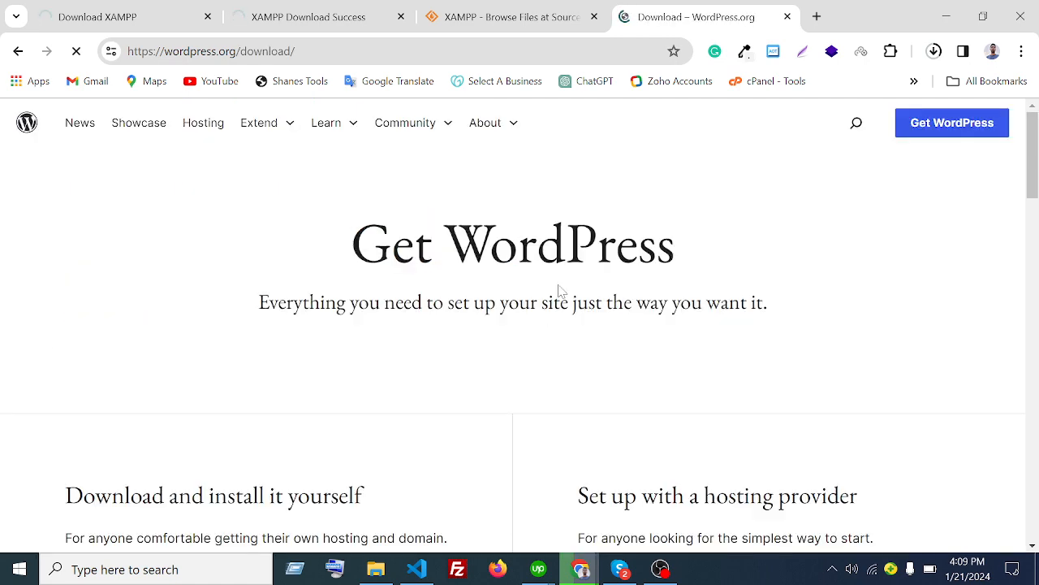
scroll(560, 291, "down", 4)
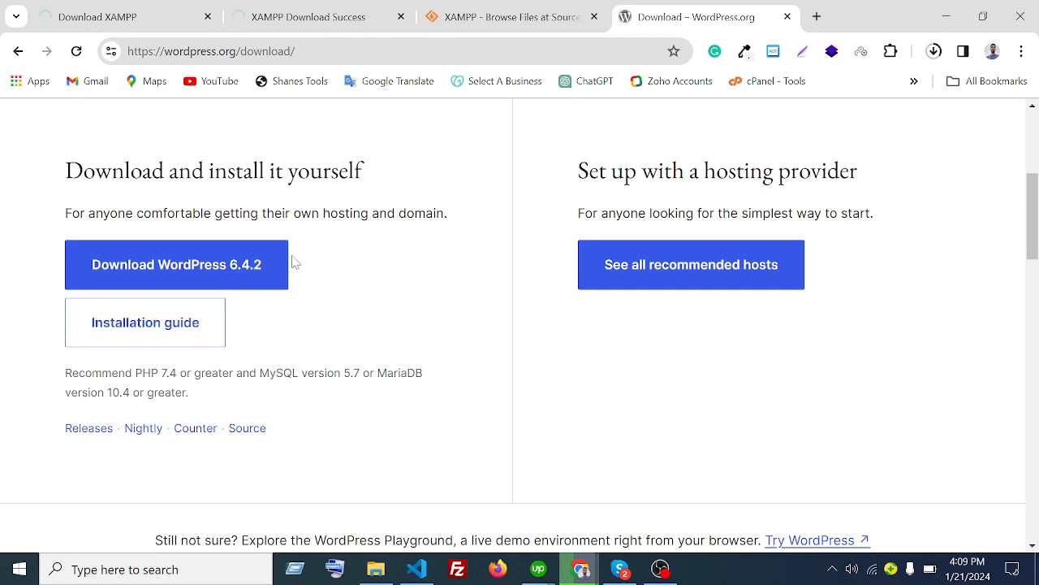
left_click(232, 283)
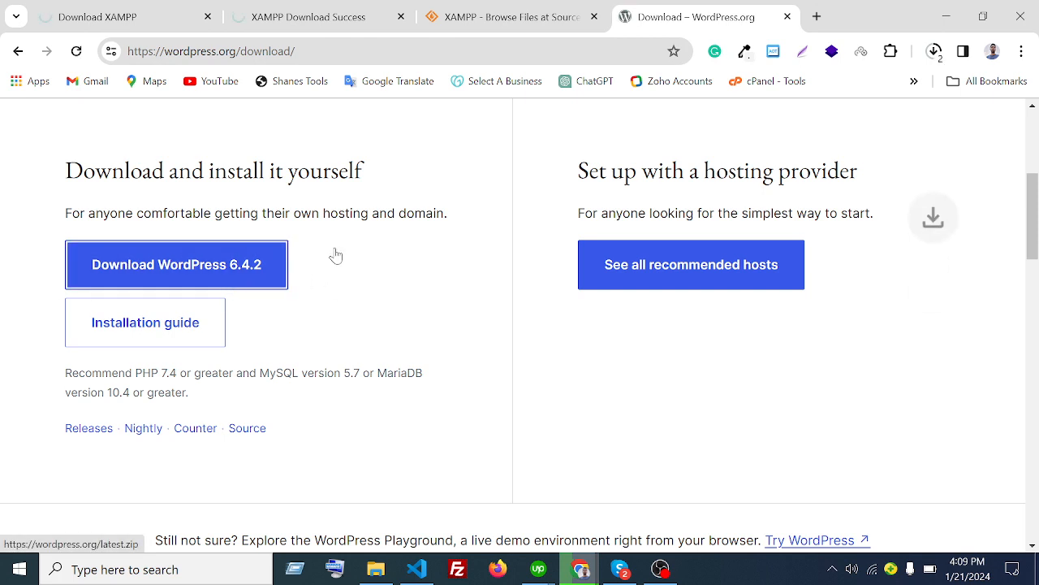
- Cancel the XAMPP installer and wordpress-6.4.2.zip downloads, then return to the htdocs window
left_click(934, 52)
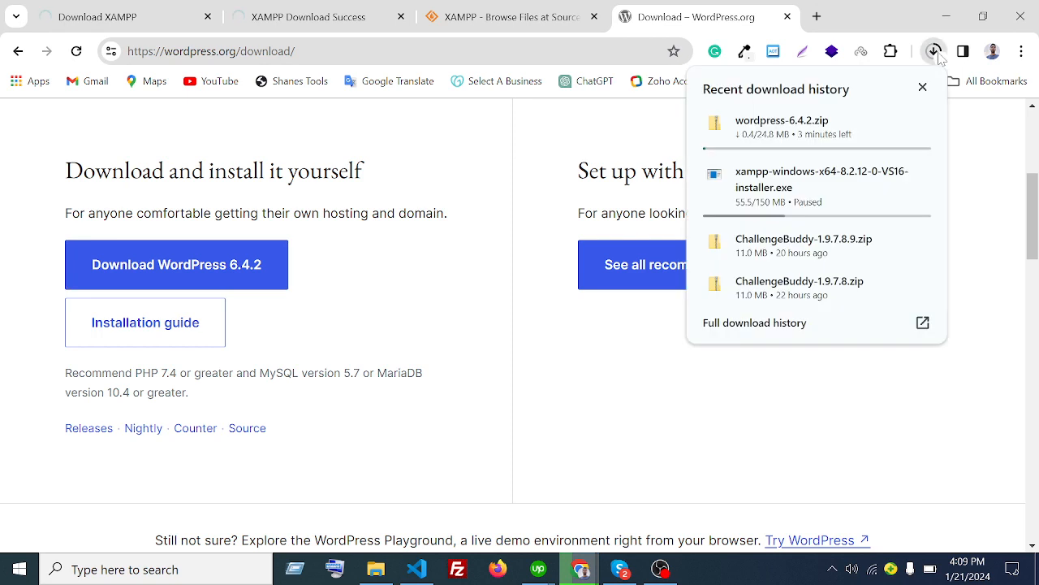
mouse_move(892, 179)
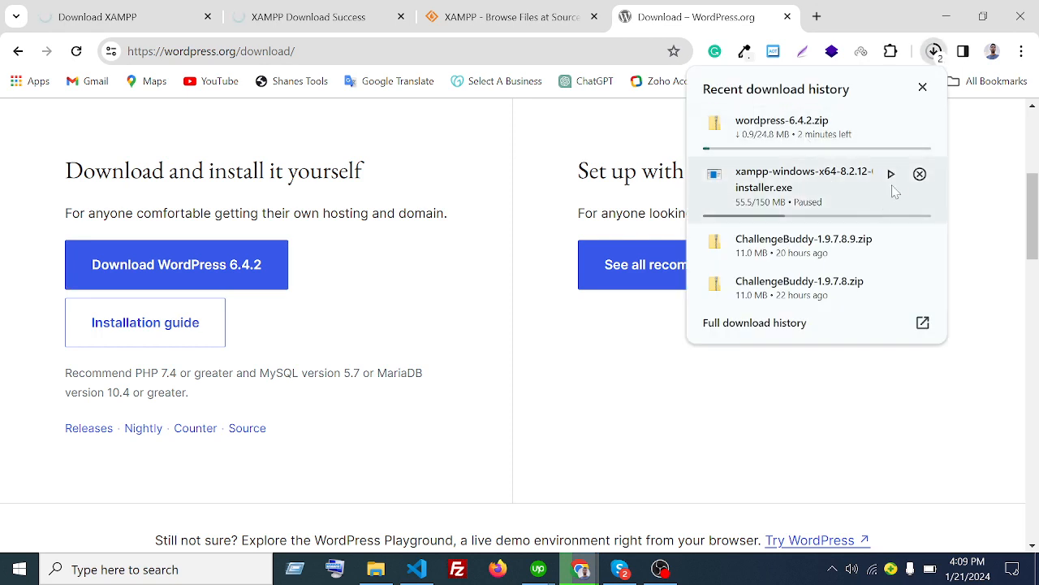
left_click(920, 173)
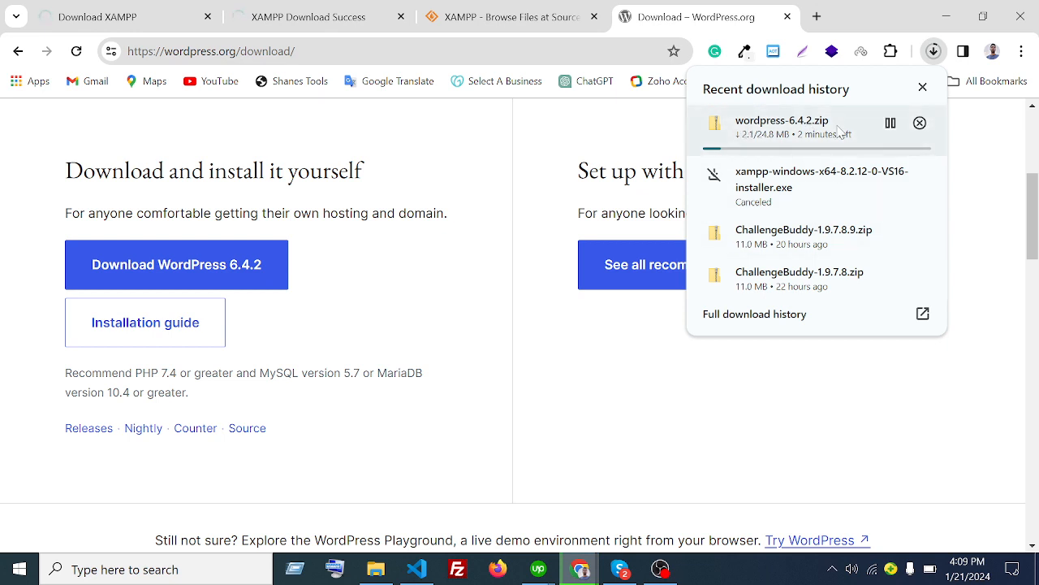
left_click(891, 123)
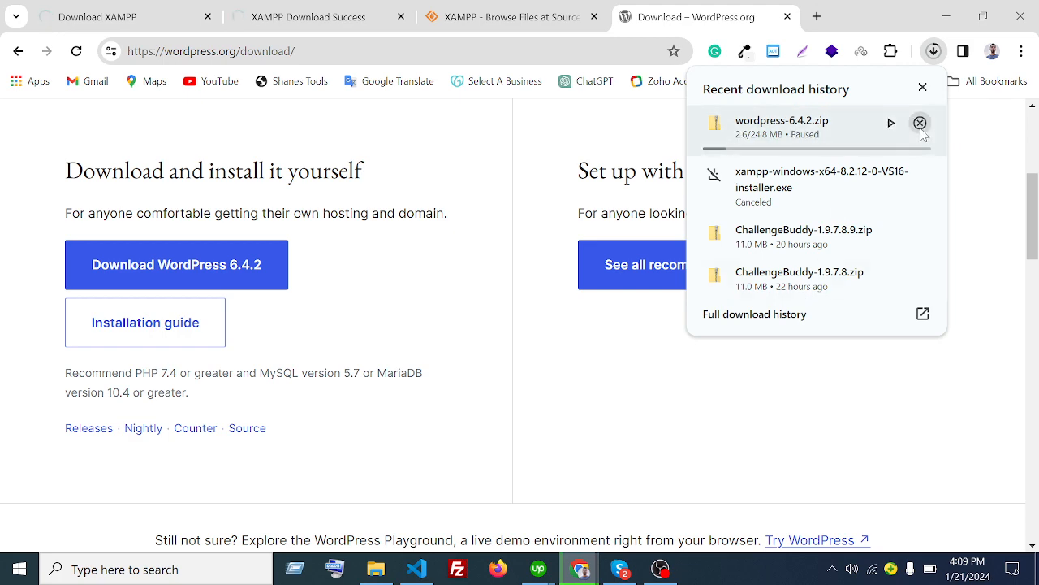
left_click(920, 123)
left_click(822, 389)
left_click(378, 573)
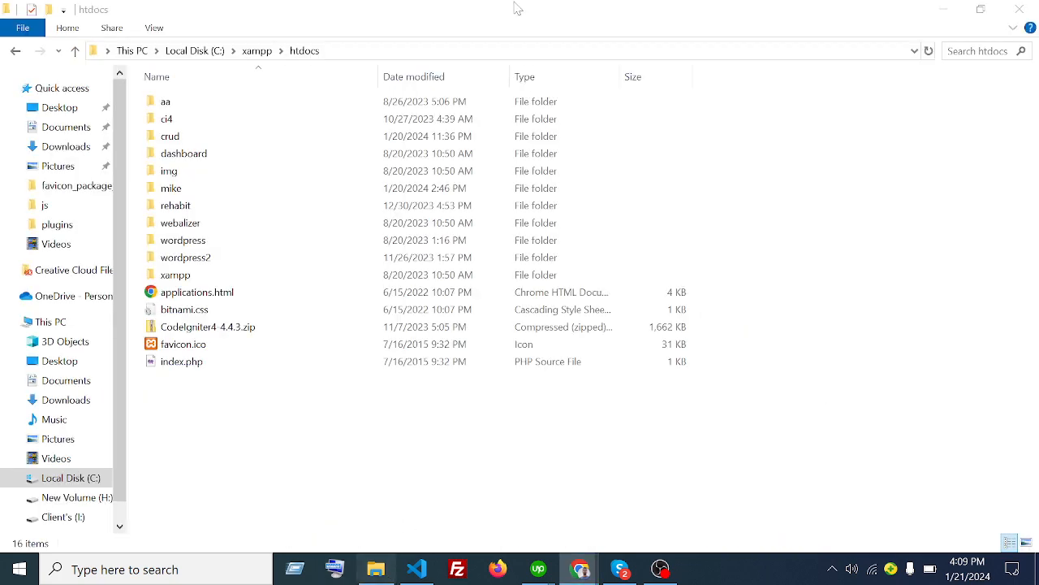
- Open the Software folder on New Volume (H:) from This PC
left_click(89, 322)
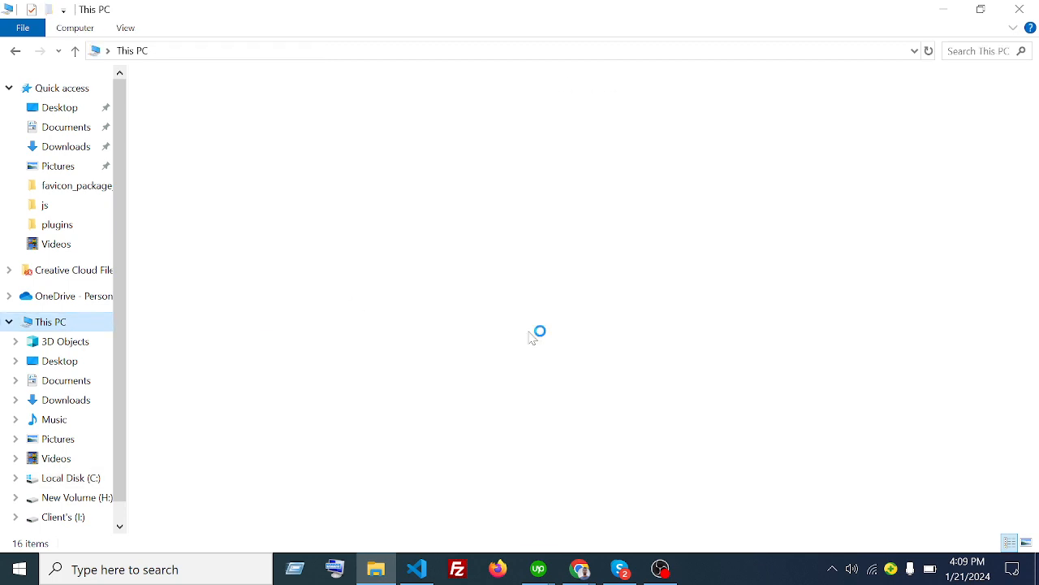
left_click(436, 217)
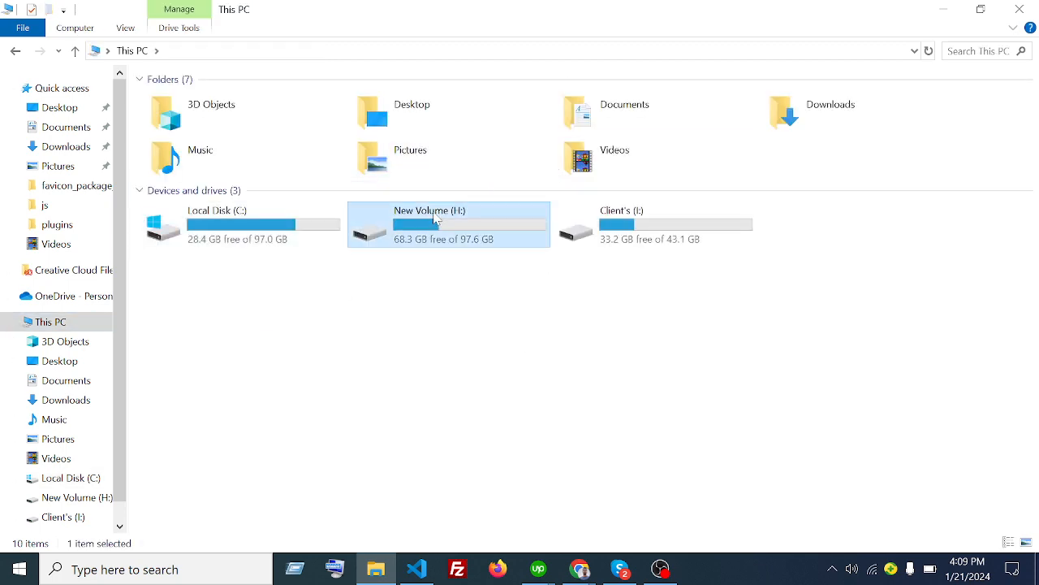
double_click(436, 218)
scroll(306, 306, "down", 10)
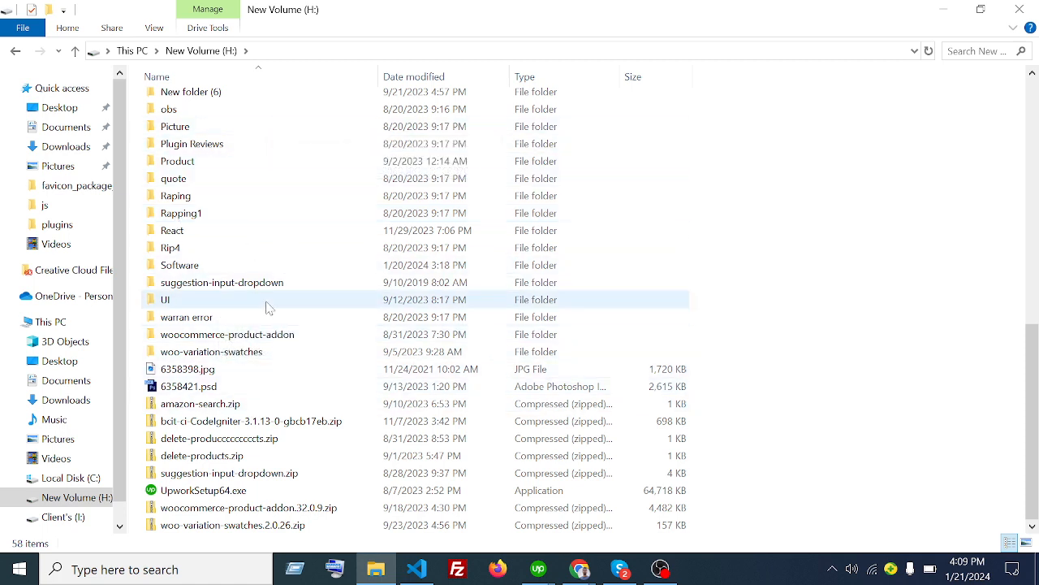
scroll(268, 307, "up", 1)
scroll(268, 307, "up", 2)
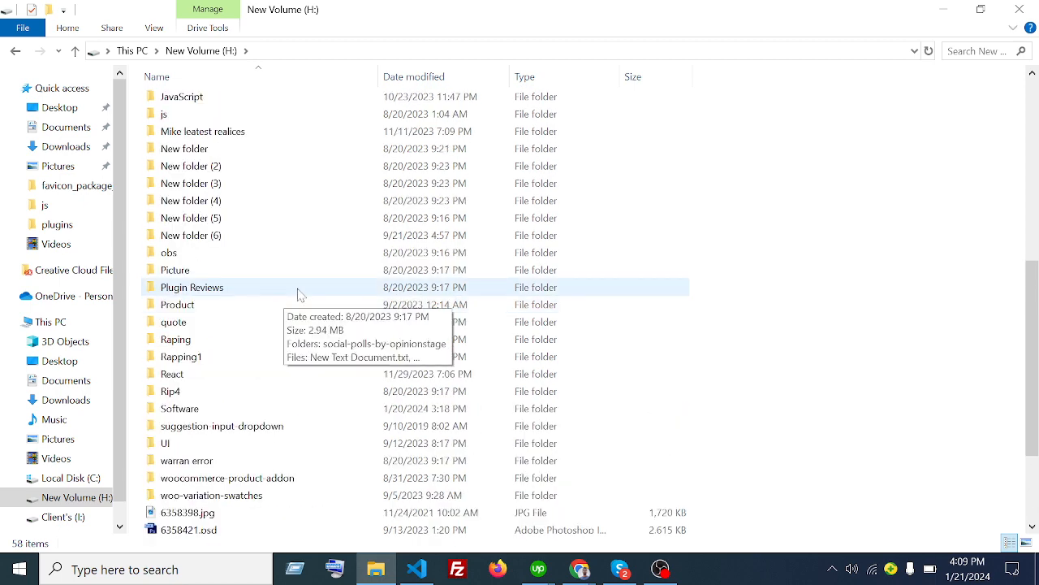
key("s")
scroll(260, 341, "down", 1)
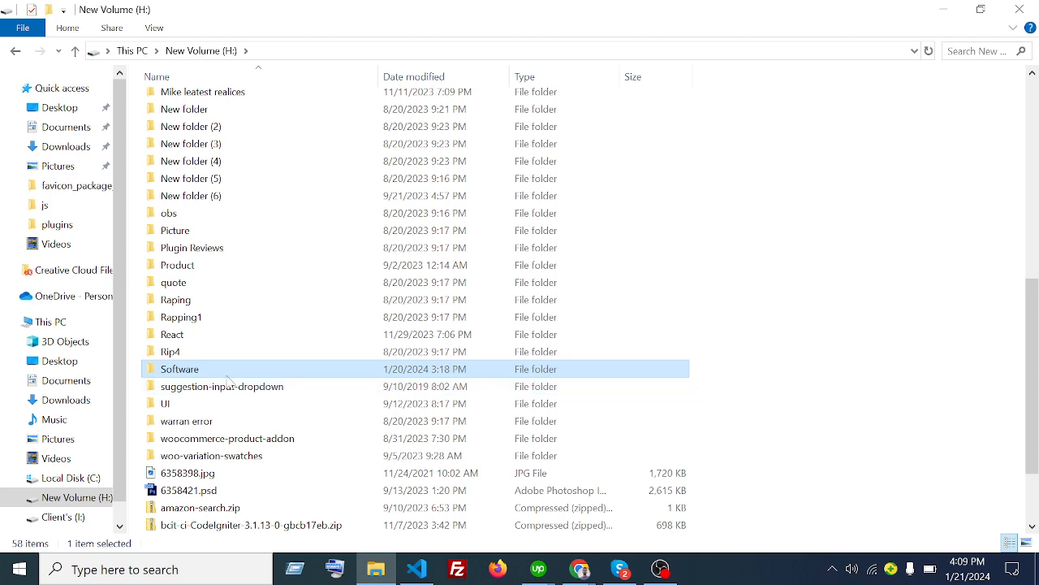
key("Return")
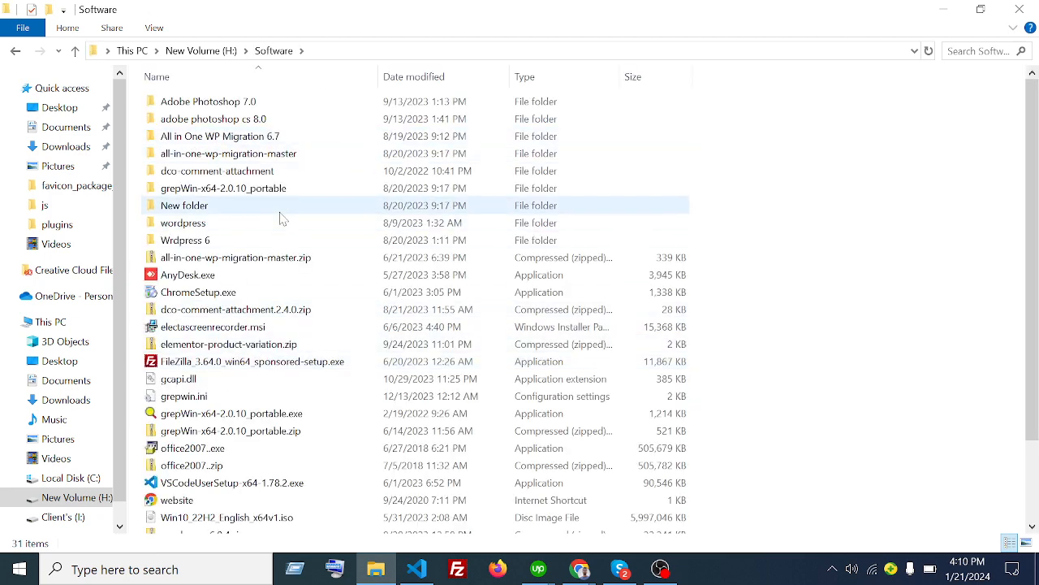
- Copy wordpress-6.2.2.zip and return to This PC
scroll(293, 217, "down", 2)
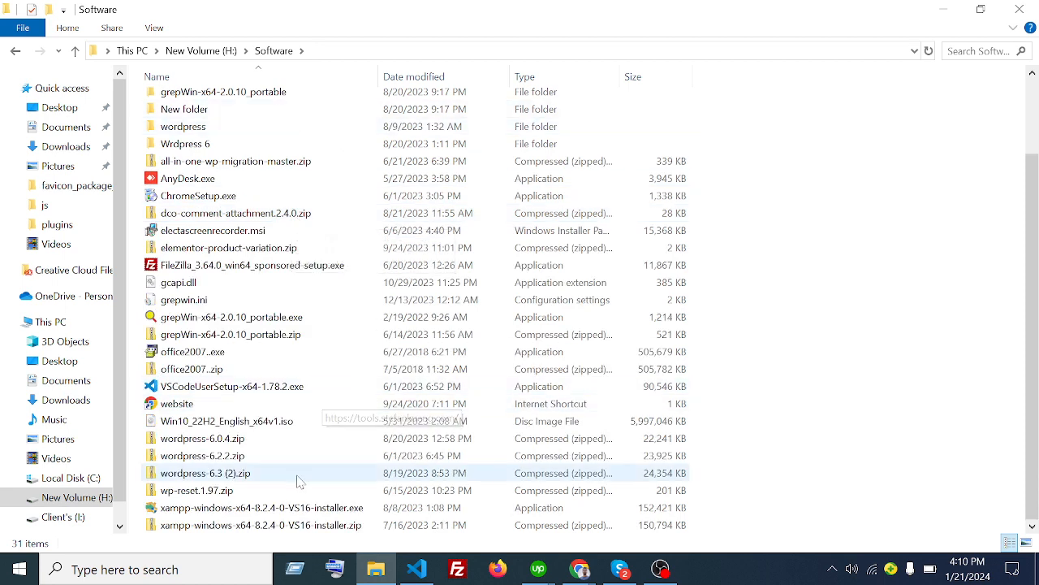
left_click(254, 461)
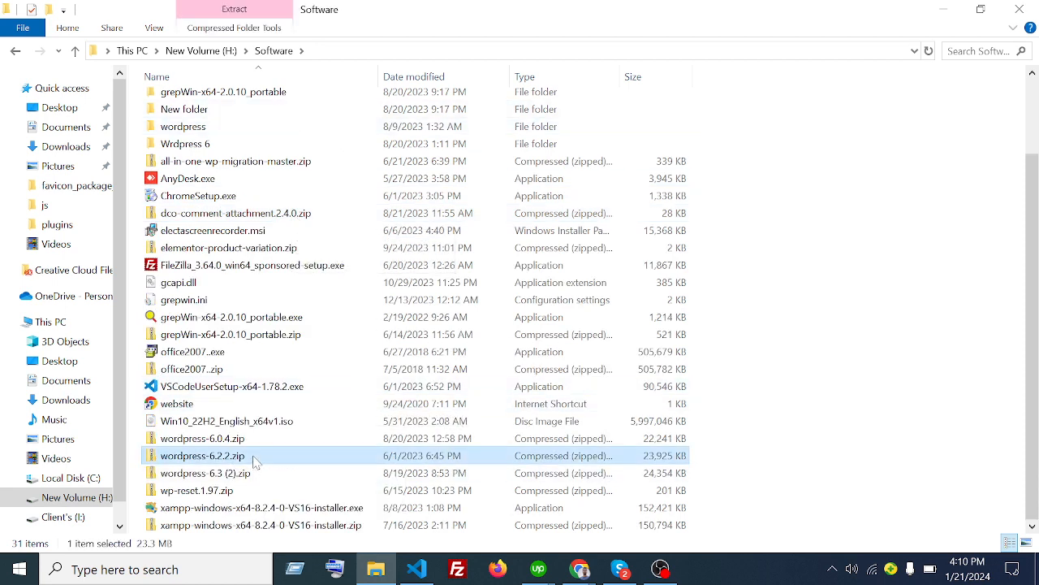
right_click(250, 456)
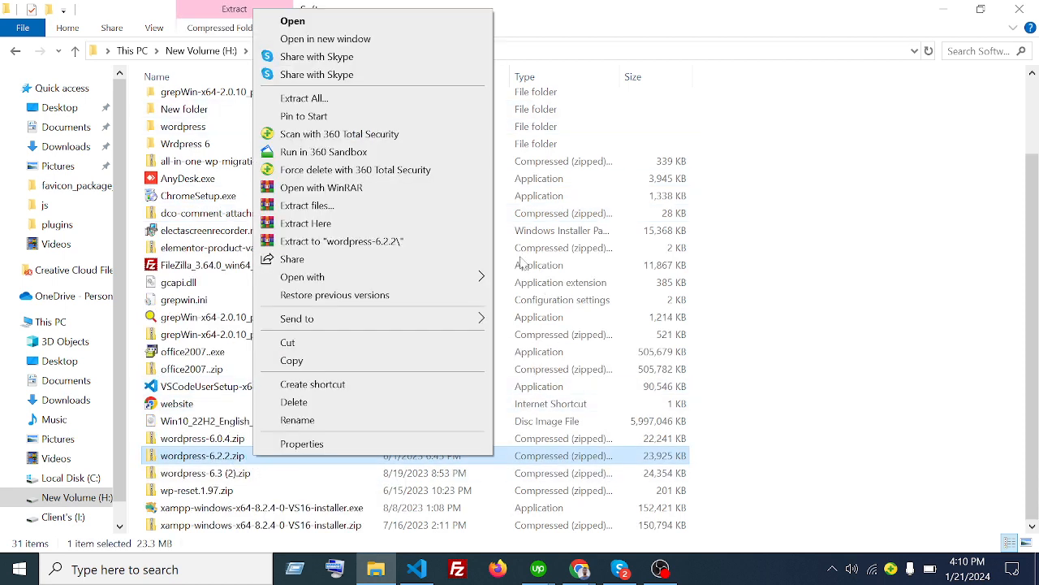
left_click(350, 360)
left_click(78, 321)
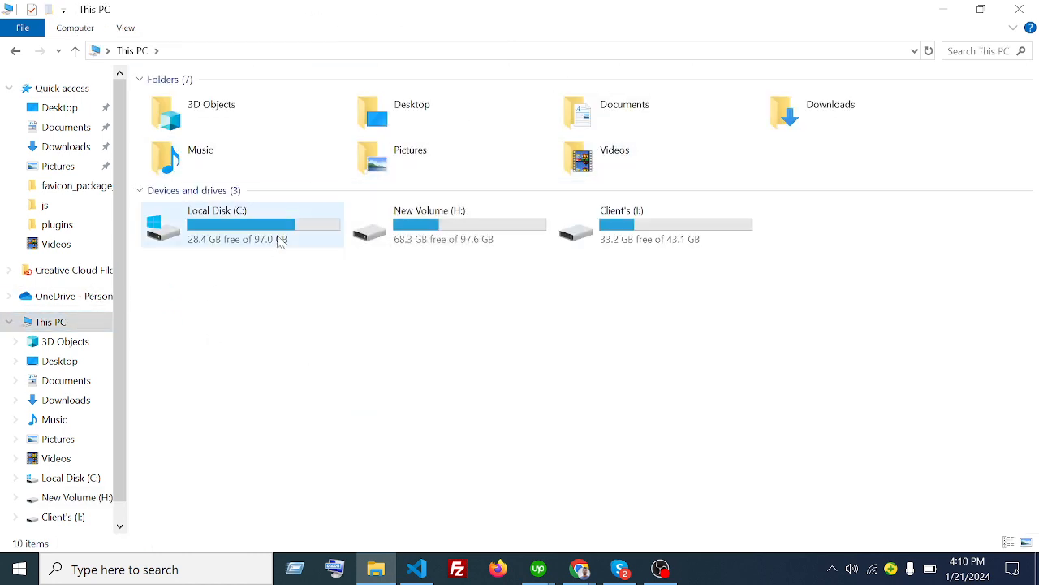
- Navigate to C:\xampp\htdocs
double_click(279, 238)
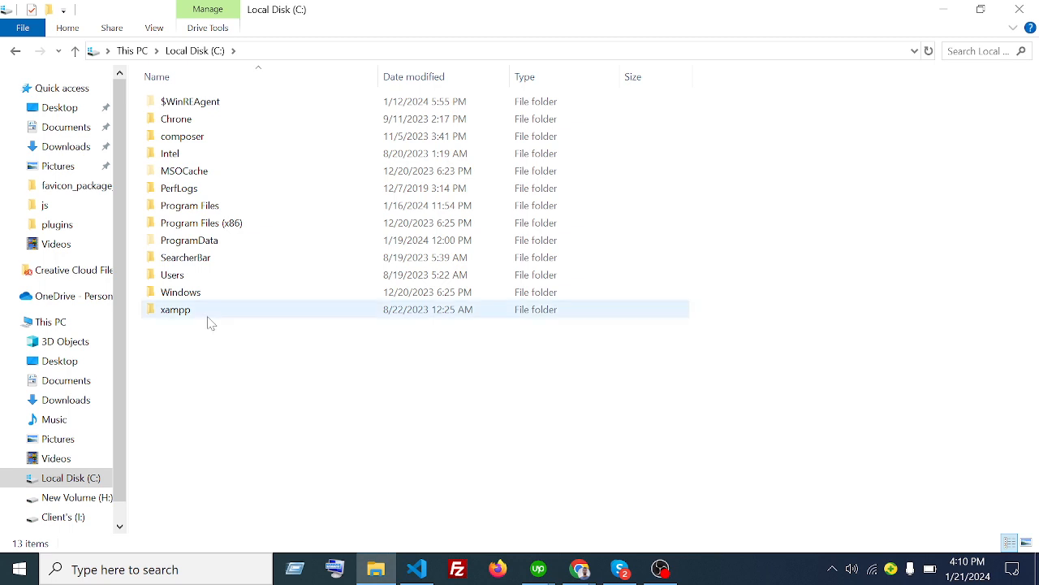
double_click(208, 314)
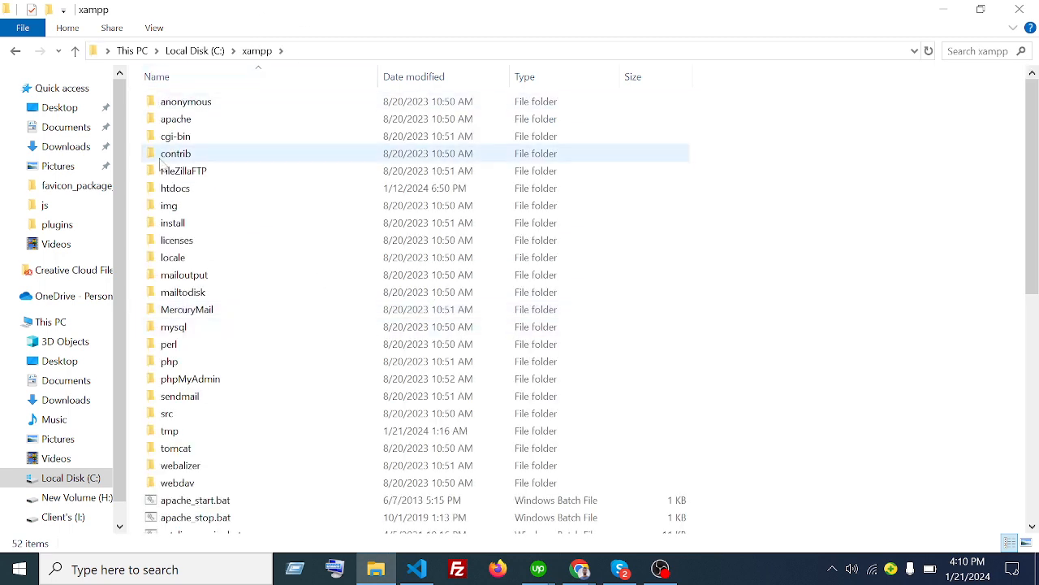
double_click(209, 191)
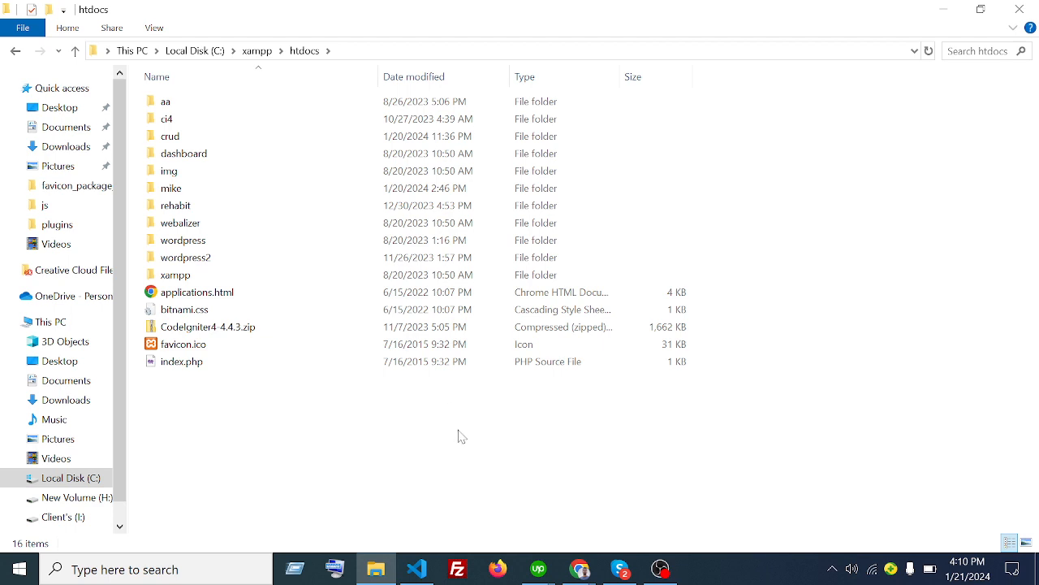
- Create a new folder named dreamit in htdocs
right_click(300, 412)
mouse_move(378, 371)
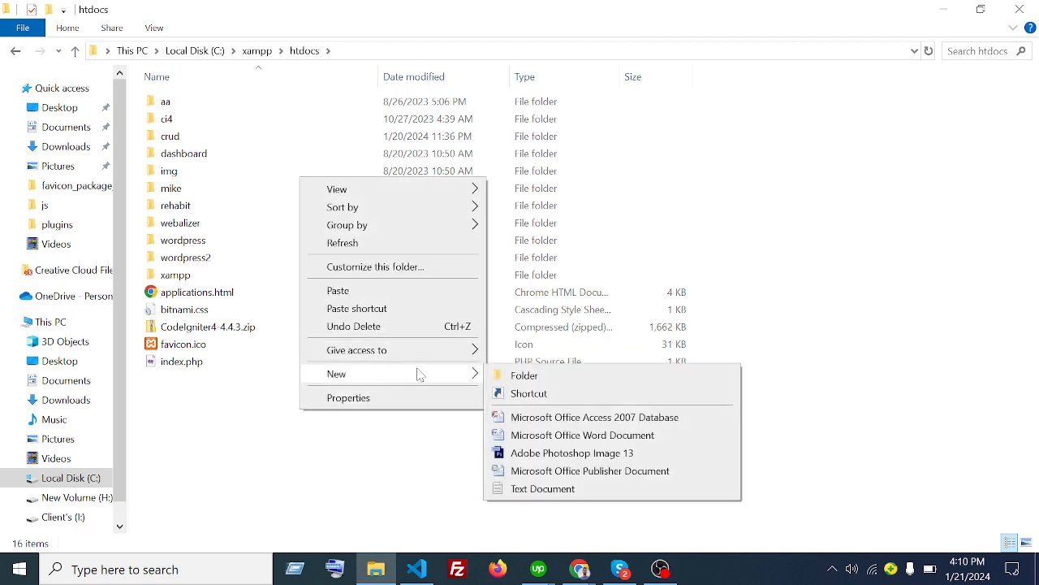
left_click(521, 375)
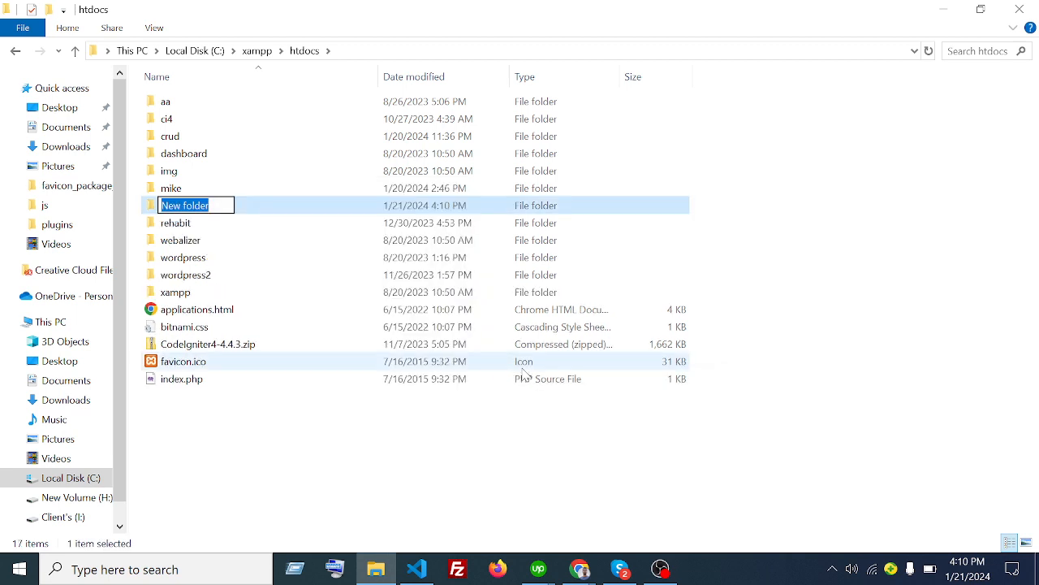
key("BackSpace")
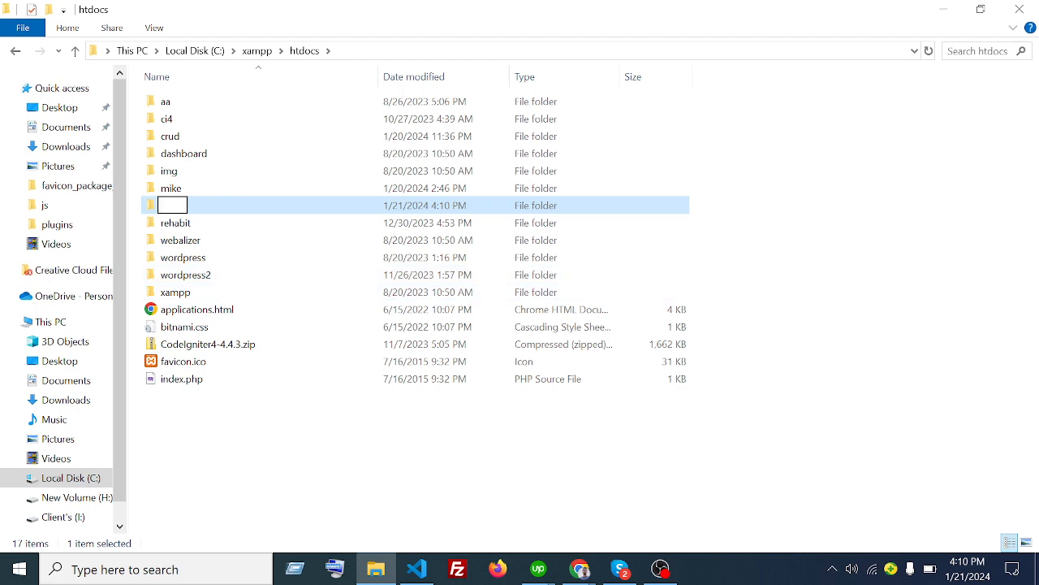
type("dream")
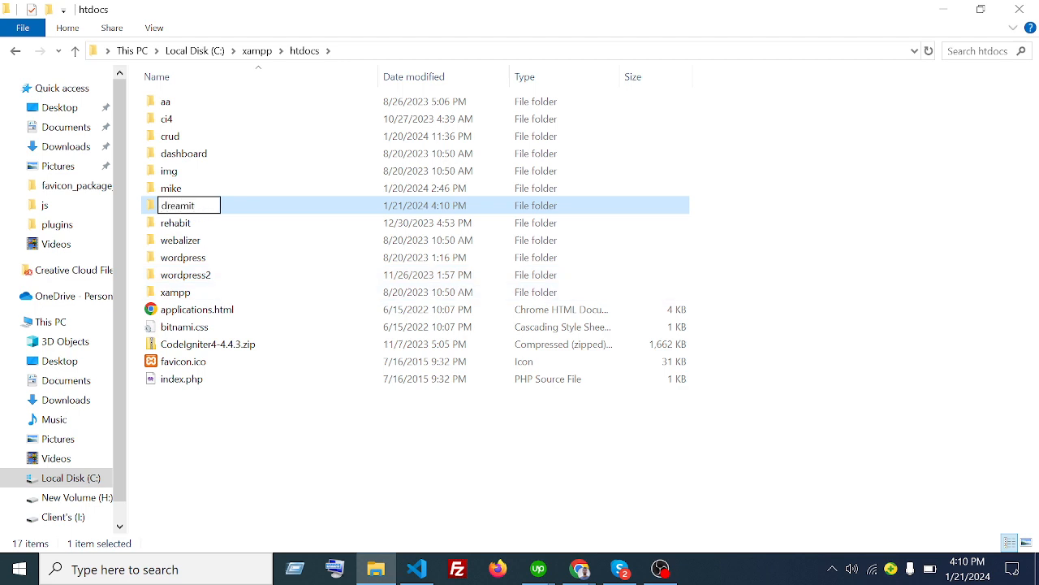
type("it")
key("Return")
key("Return")
right_click(400, 159)
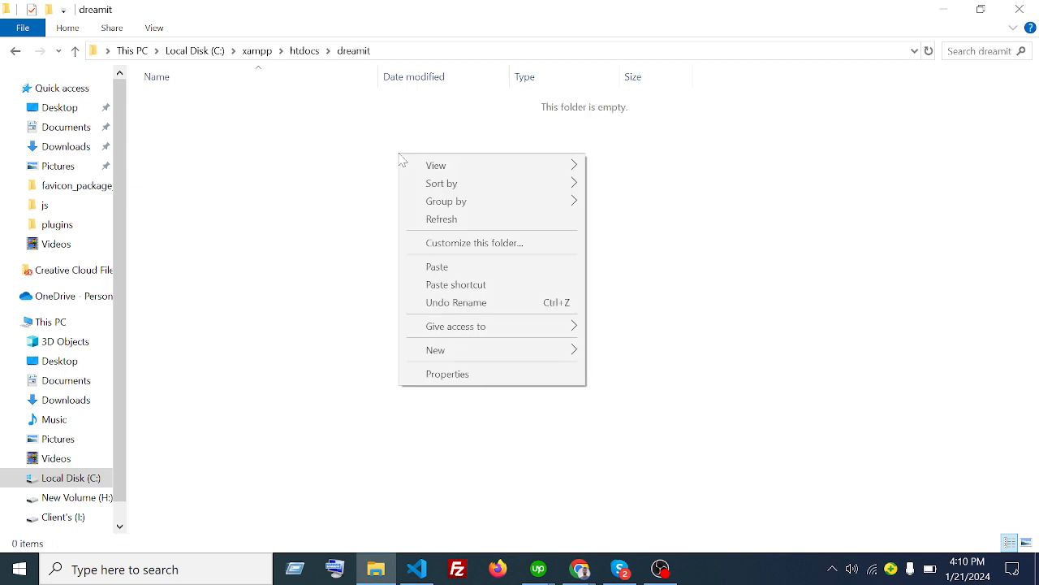
- Paste wordpress-6.2.2.zip into dreamit and extract it there with Extract Here
left_click(478, 267)
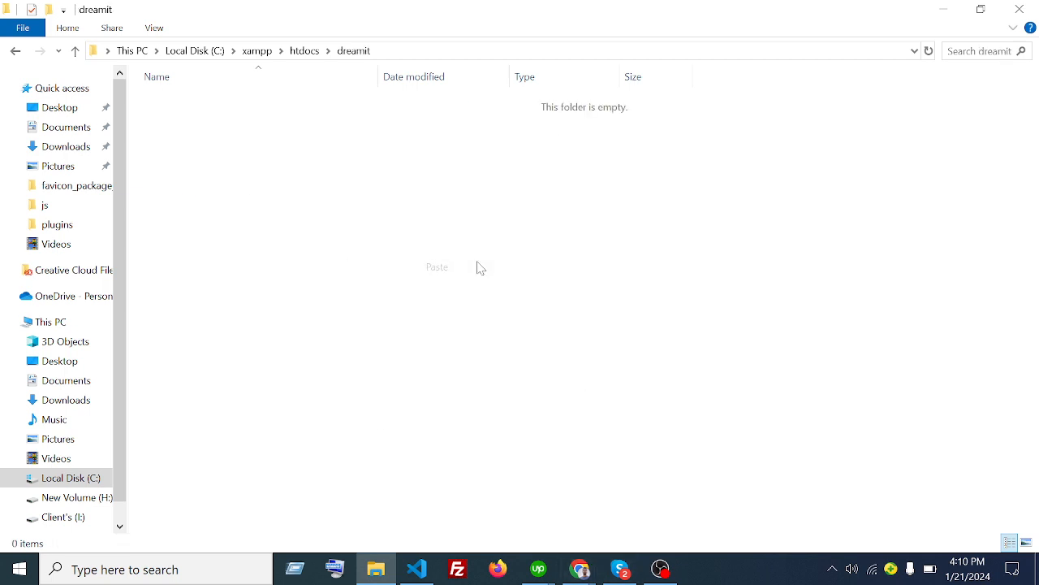
left_click(272, 108)
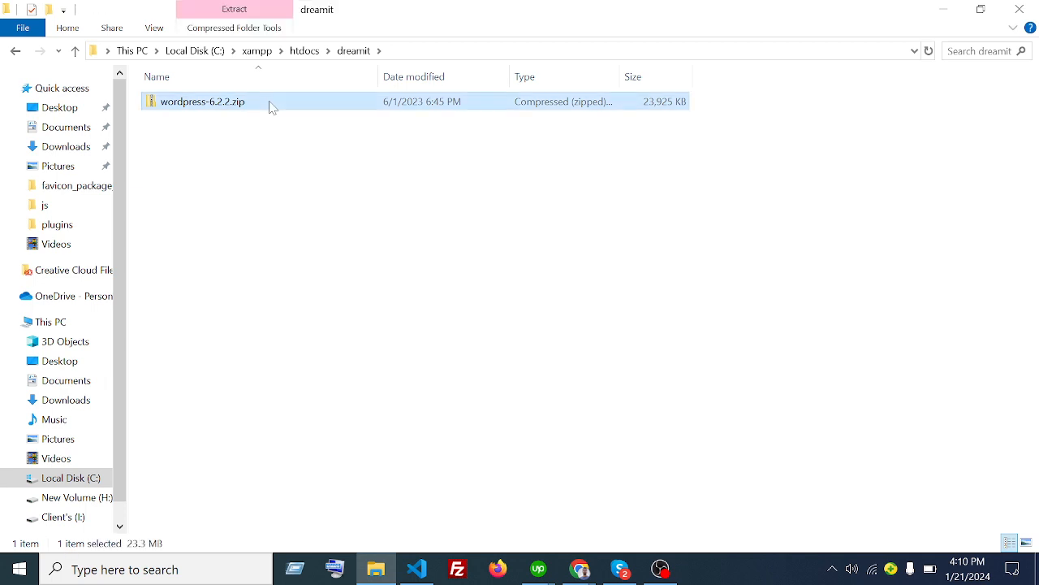
right_click(272, 108)
left_click(377, 303)
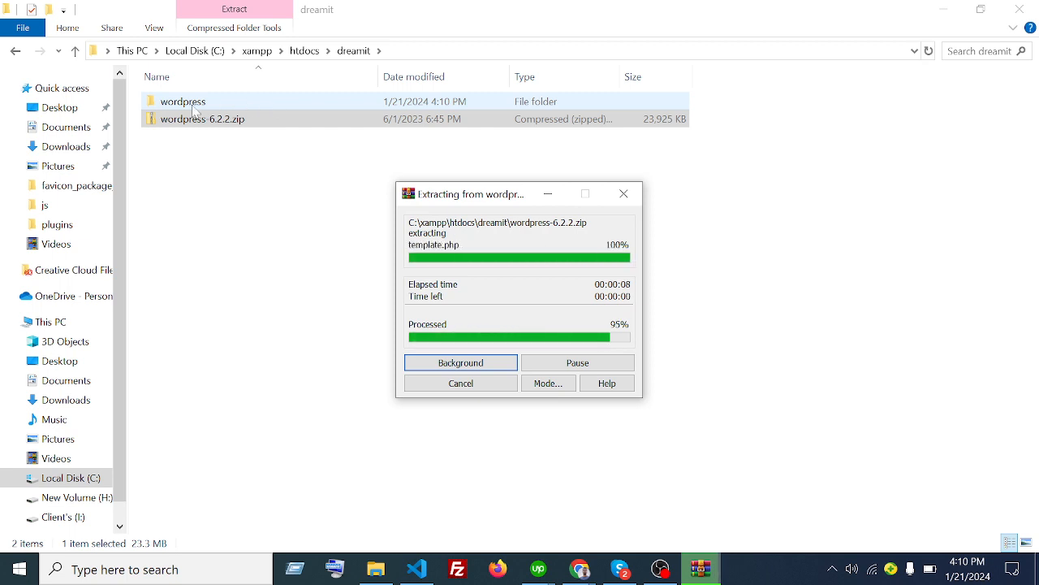
left_click(241, 129)
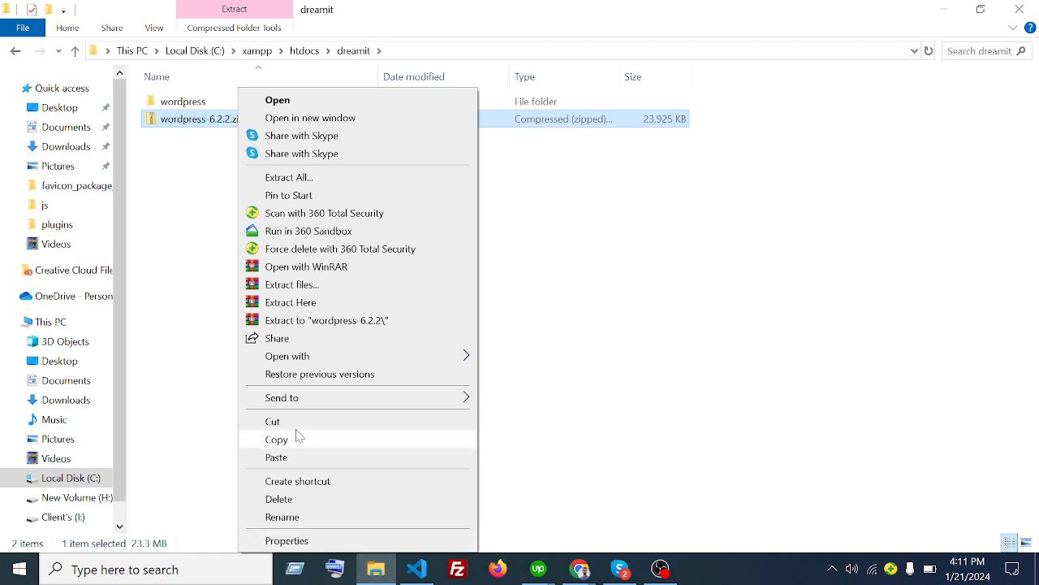
- Delete the zip archive and cut all 19 items from the extracted wordpress folder
left_click(281, 499)
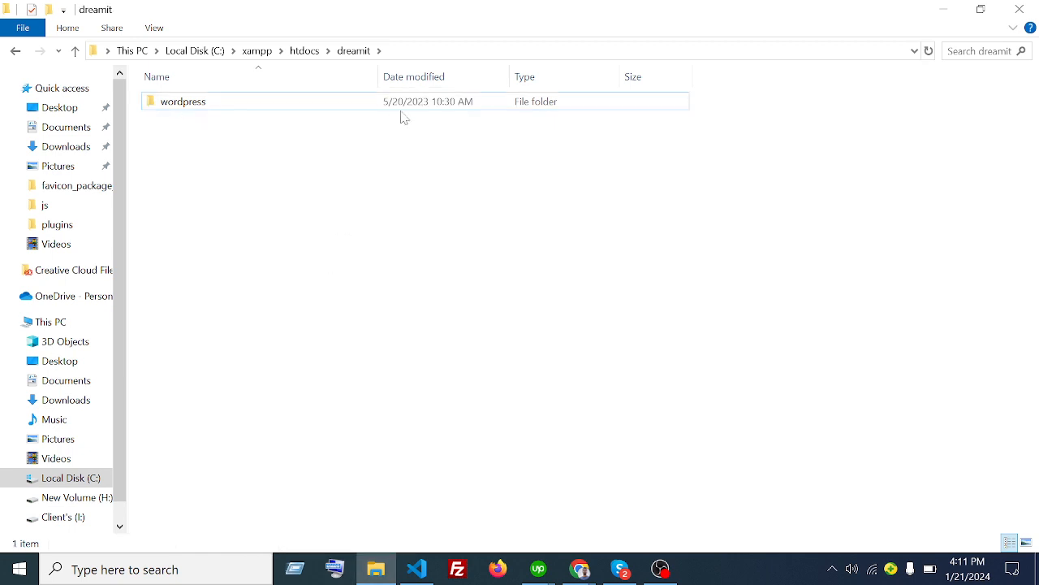
double_click(244, 104)
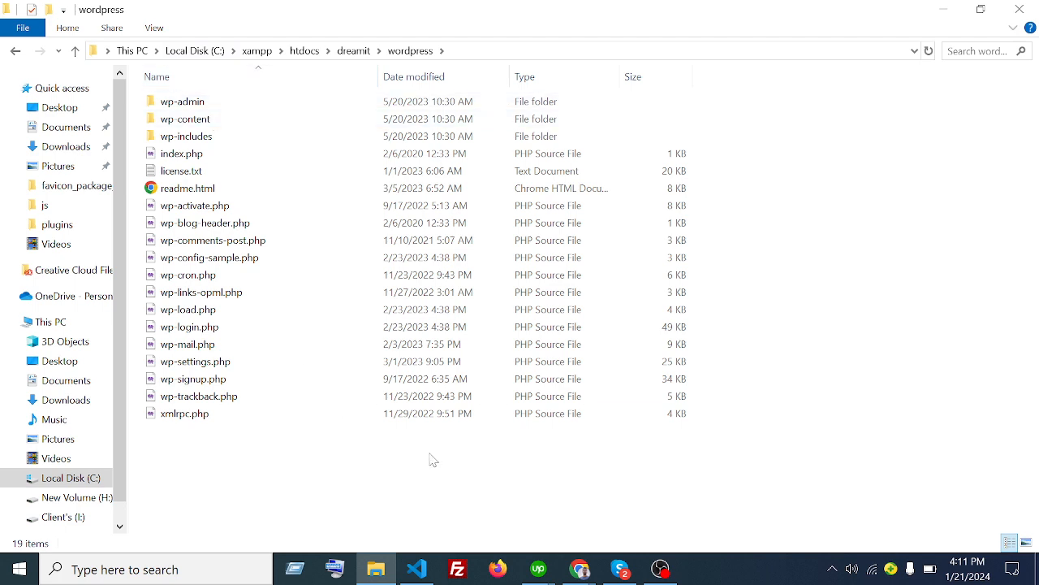
left_click_drag(510, 468, 308, 90)
right_click(313, 255)
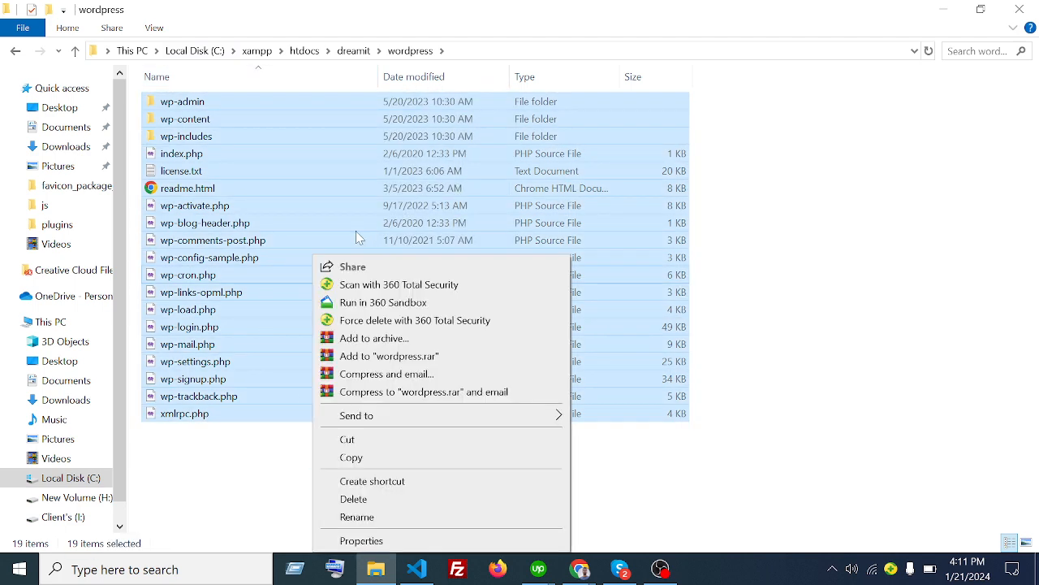
left_click(380, 436)
- Paste the WordPress files into dreamit and delete the empty wordpress folder
left_click(386, 455)
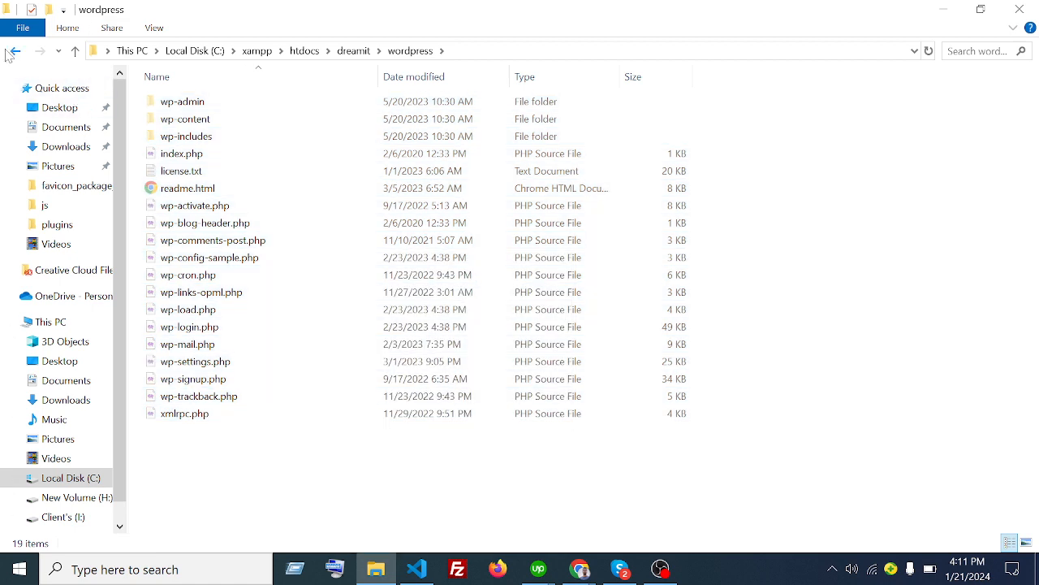
left_click(13, 51)
left_click(359, 248)
right_click(334, 207)
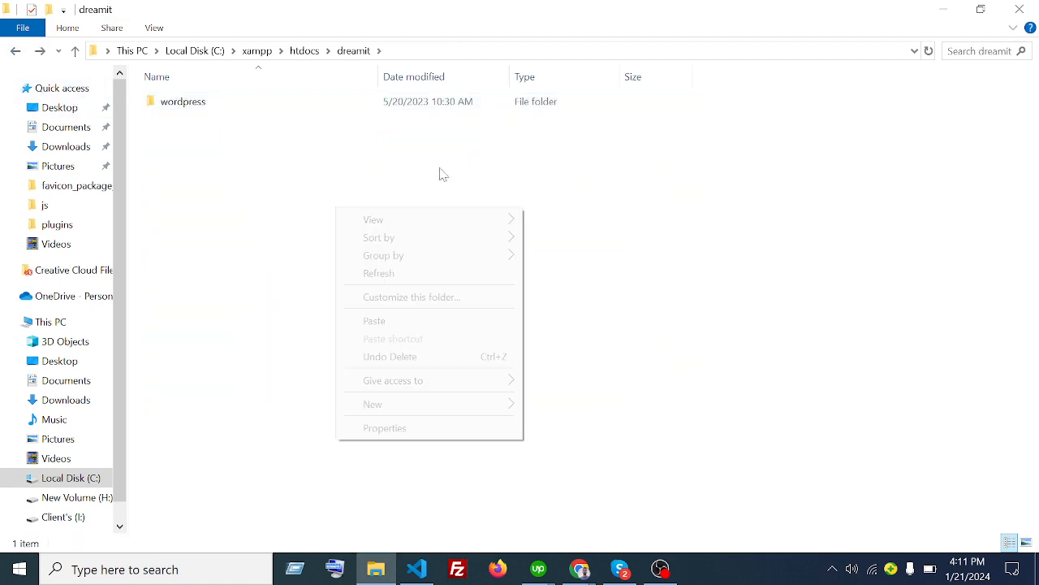
left_click(408, 325)
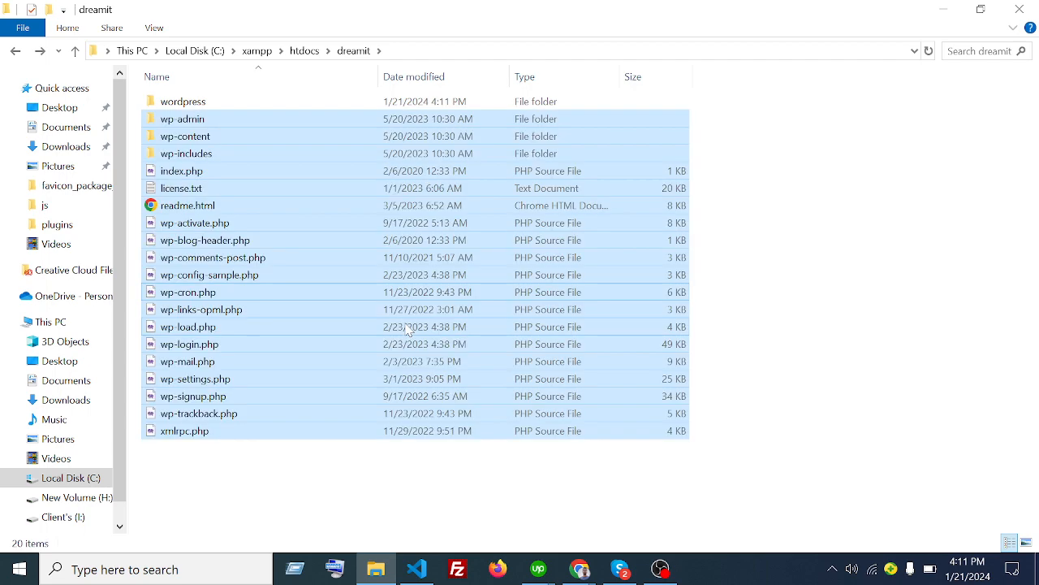
left_click(256, 106)
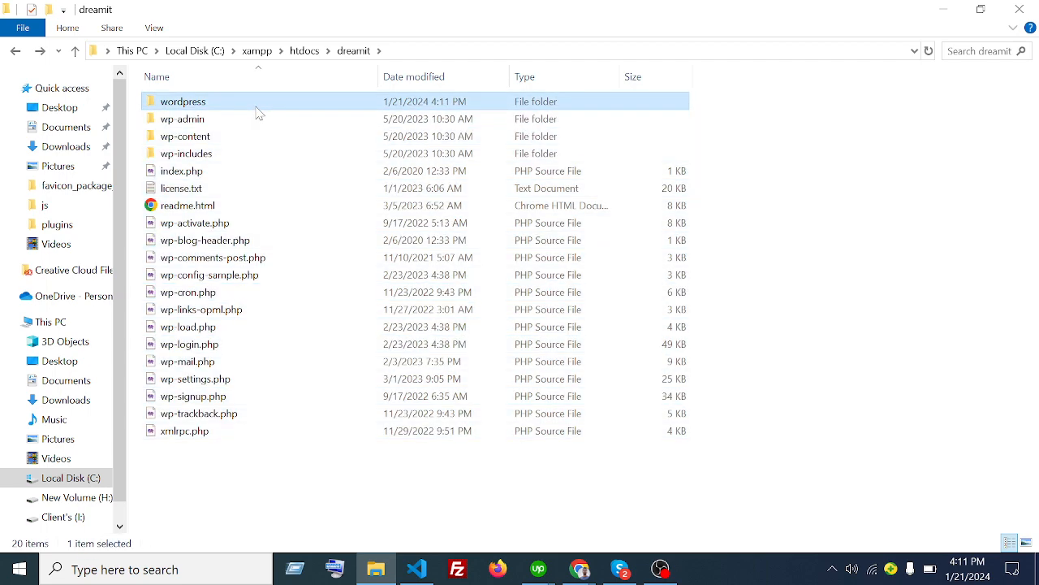
right_click(241, 109)
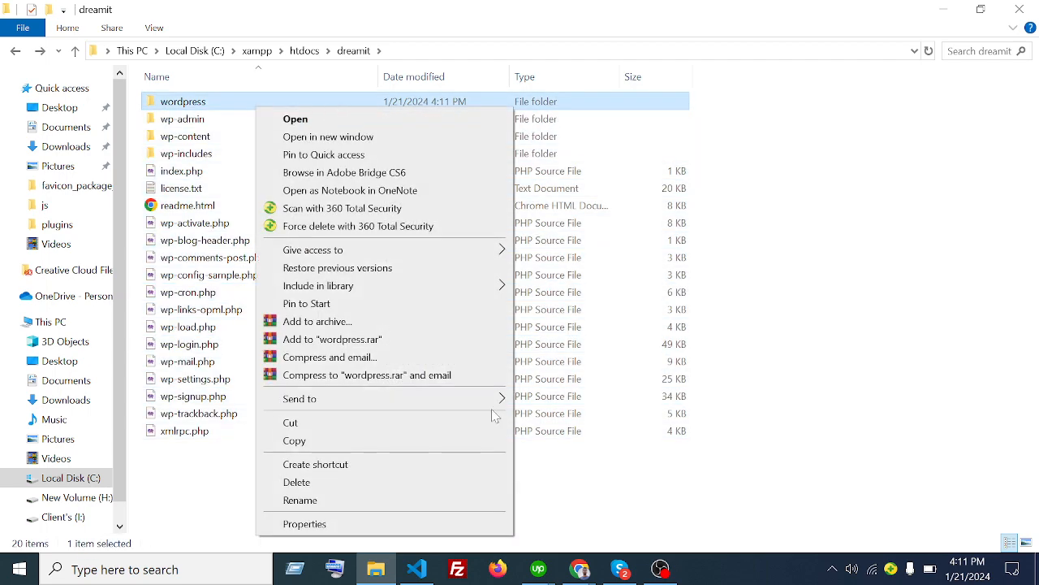
left_click(377, 482)
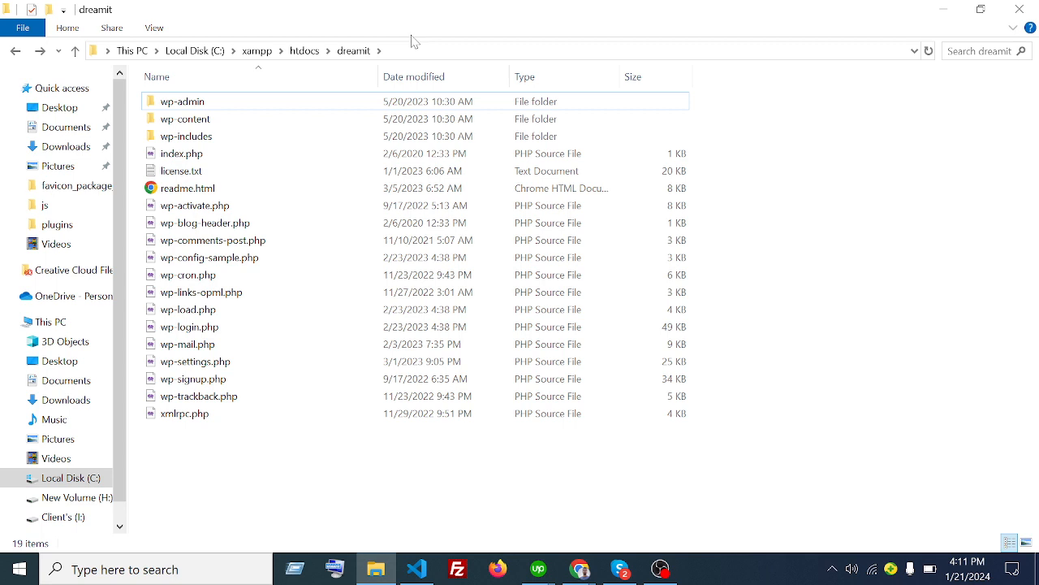
- Return to htdocs and browse the dashboard folder's 26 items
left_click(14, 52)
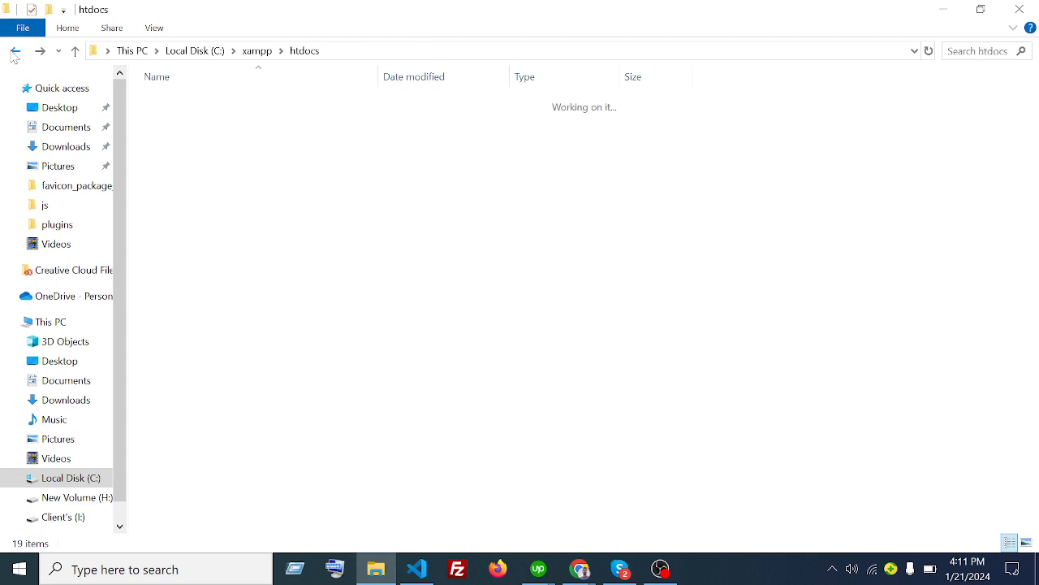
left_click(322, 460)
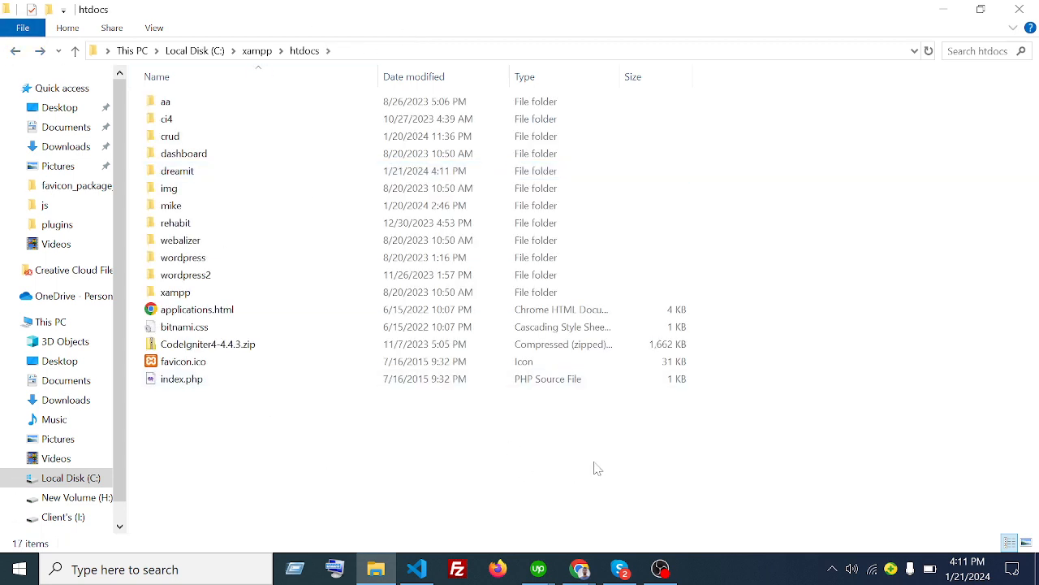
left_click_drag(717, 459, 260, 69)
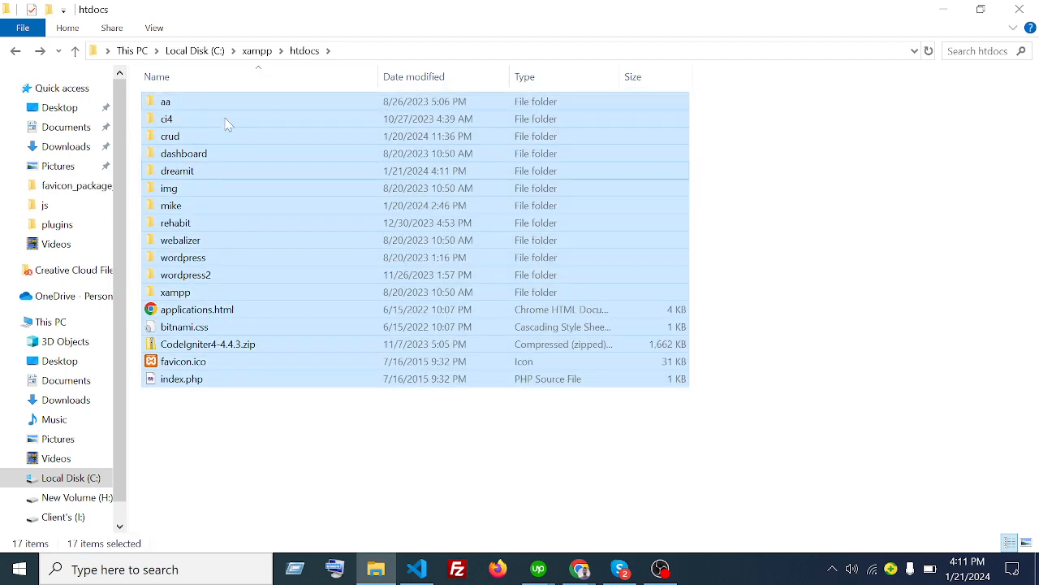
left_click(249, 154)
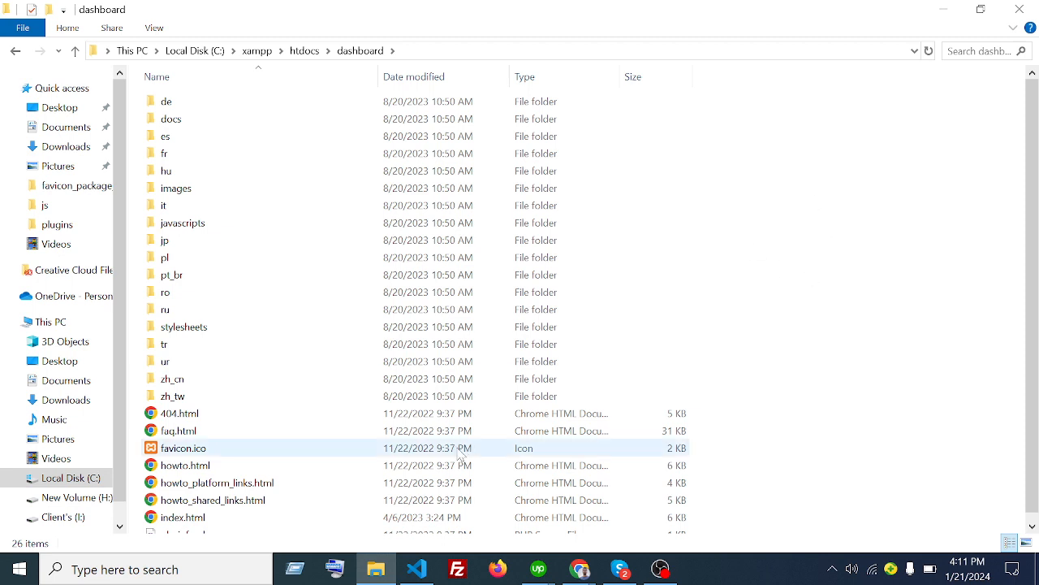
mouse_move(342, 284)
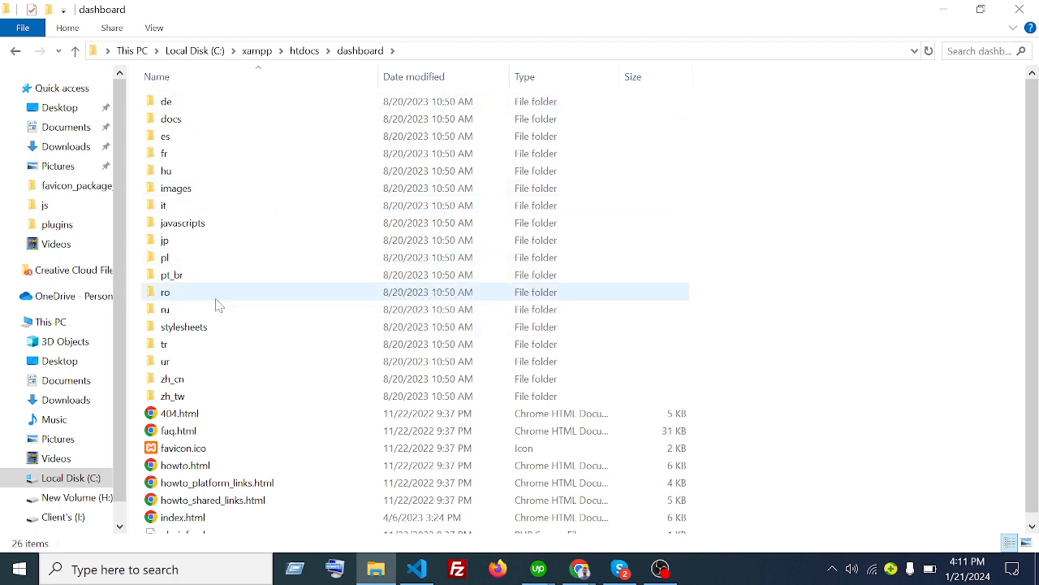
mouse_move(230, 301)
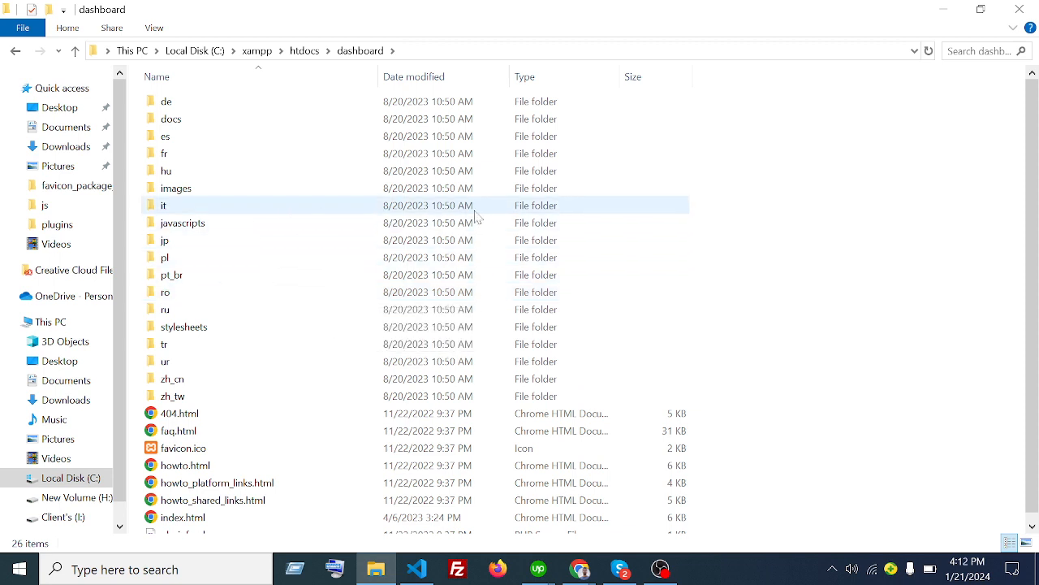
mouse_move(282, 282)
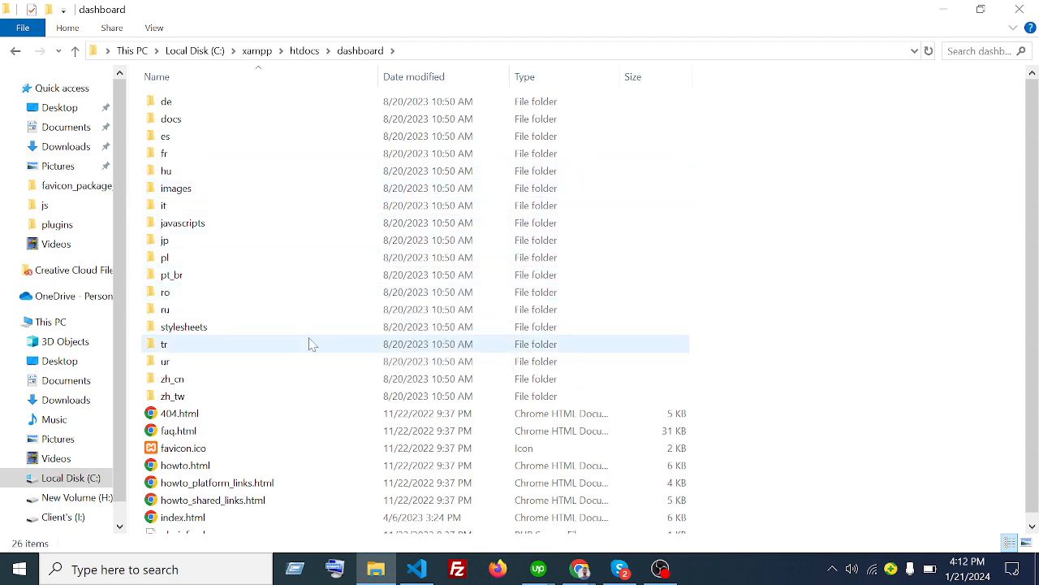
mouse_move(311, 344)
scroll(341, 339, "down", 1)
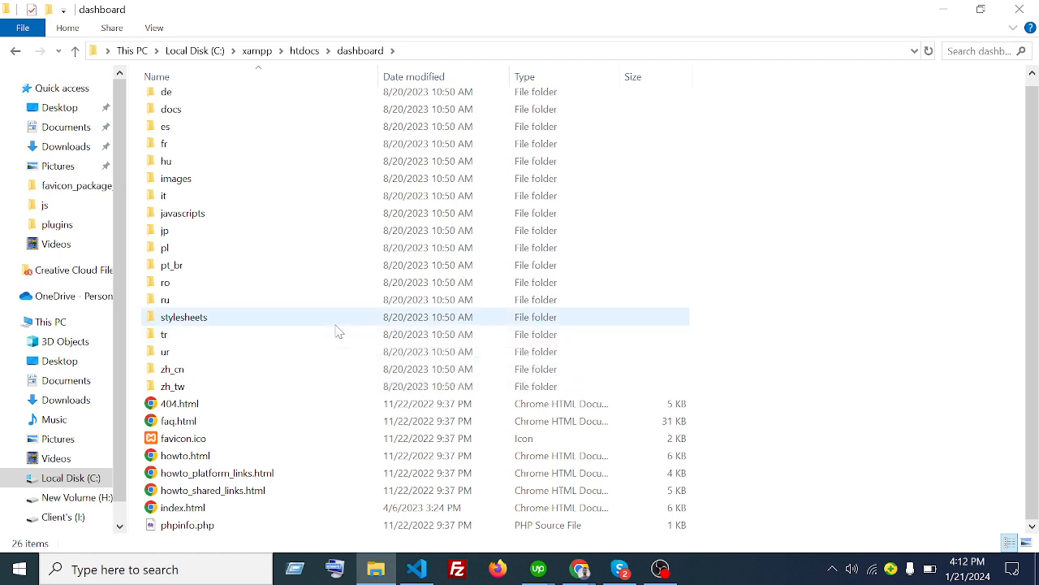
mouse_move(338, 331)
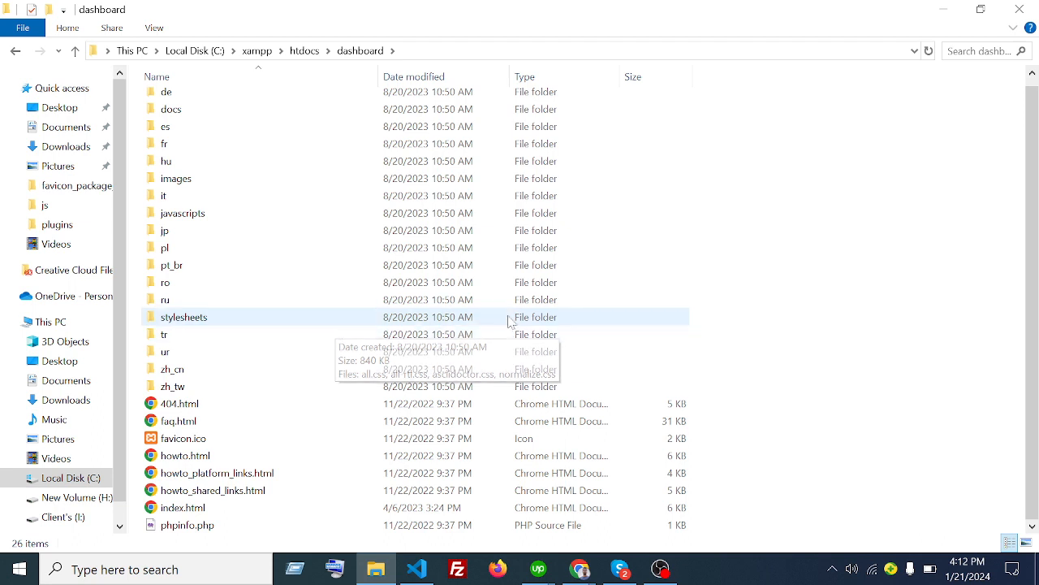
scroll(476, 317, "up", 1)
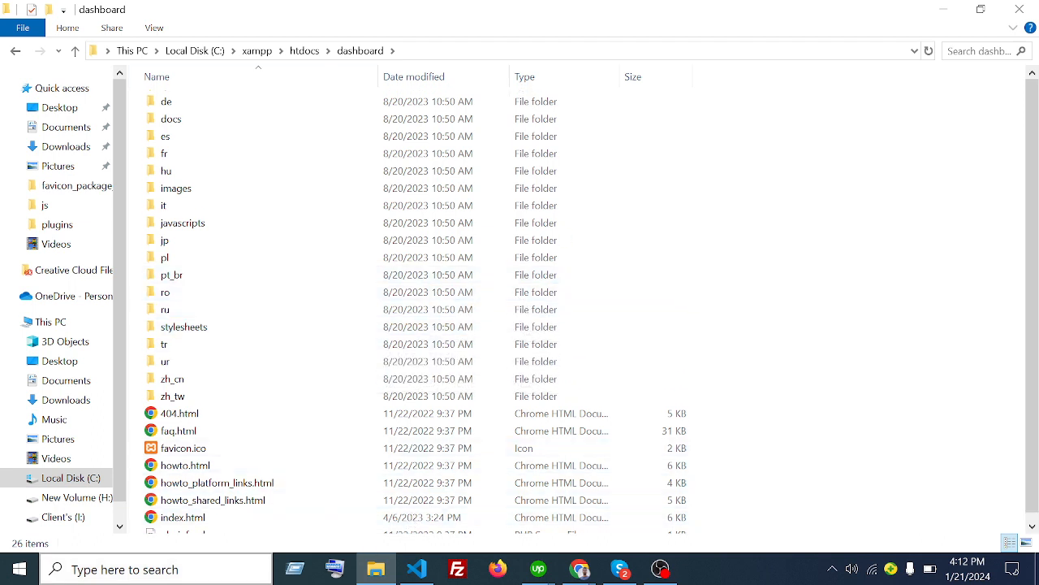
- Launch XAMPP Control Panel via a search for 'xa' and shift its window right
left_click(155, 570)
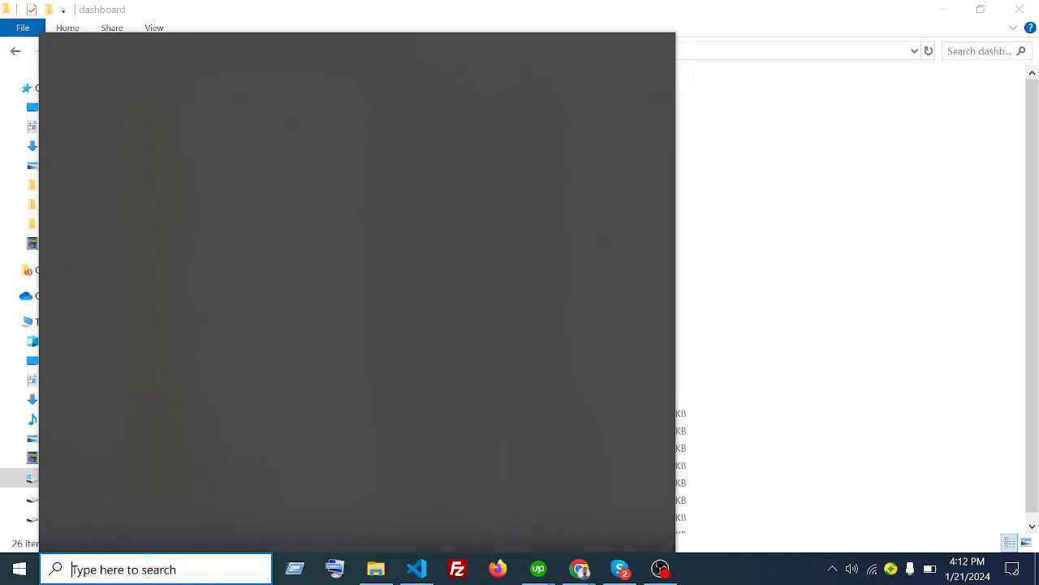
type("xa")
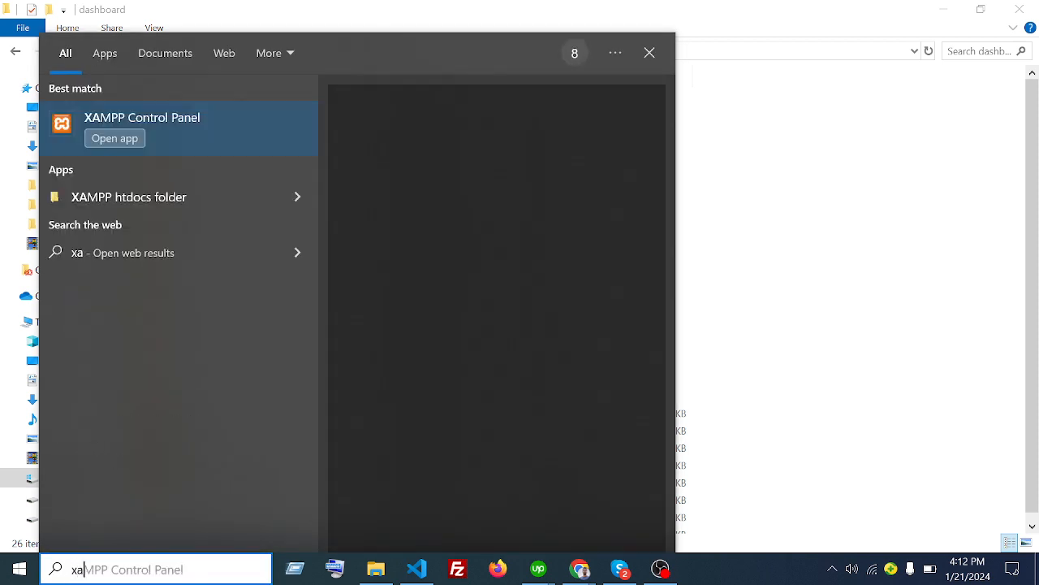
left_click(185, 117)
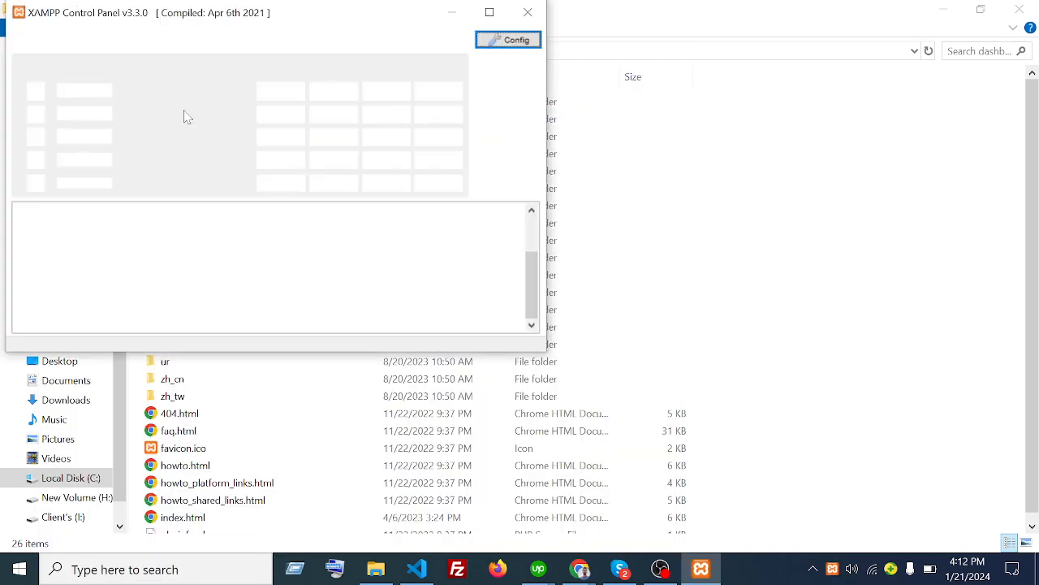
left_click_drag(364, 26, 580, 51)
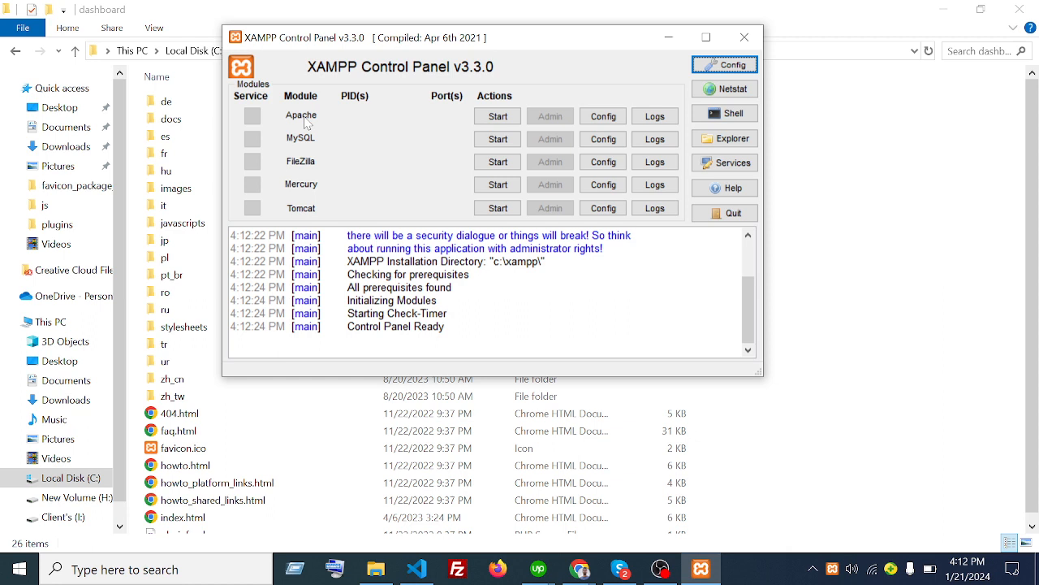
- Select all text in N.html in VS Code and delete it, leaving an empty file
left_click(415, 573)
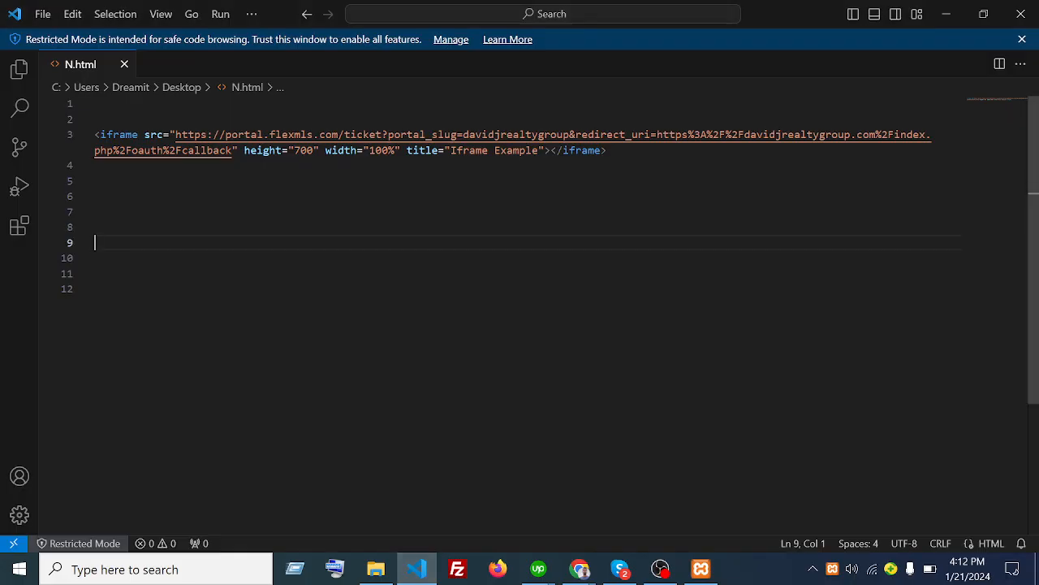
key("ctrl+a")
key("Delete")
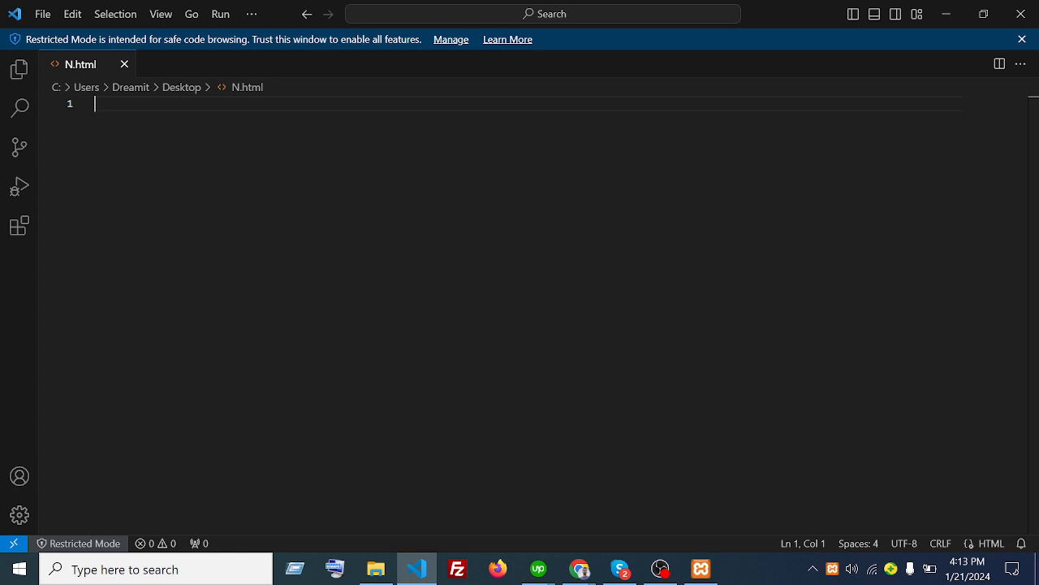
mouse_move(700, 569)
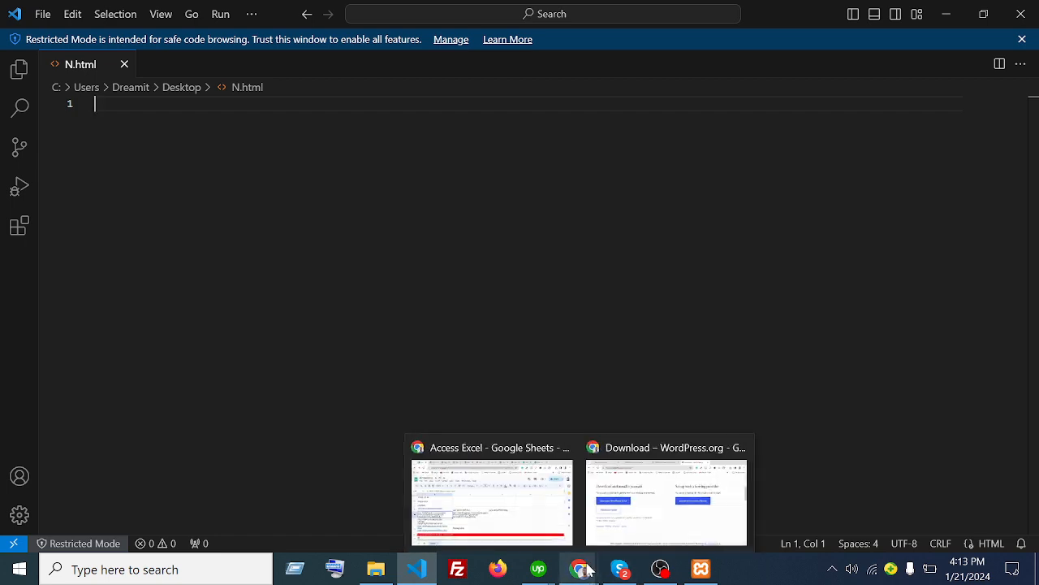
- Start Apache on ports 80 and 443 and MySQL on port 3306 in XAMPP
left_click(701, 568)
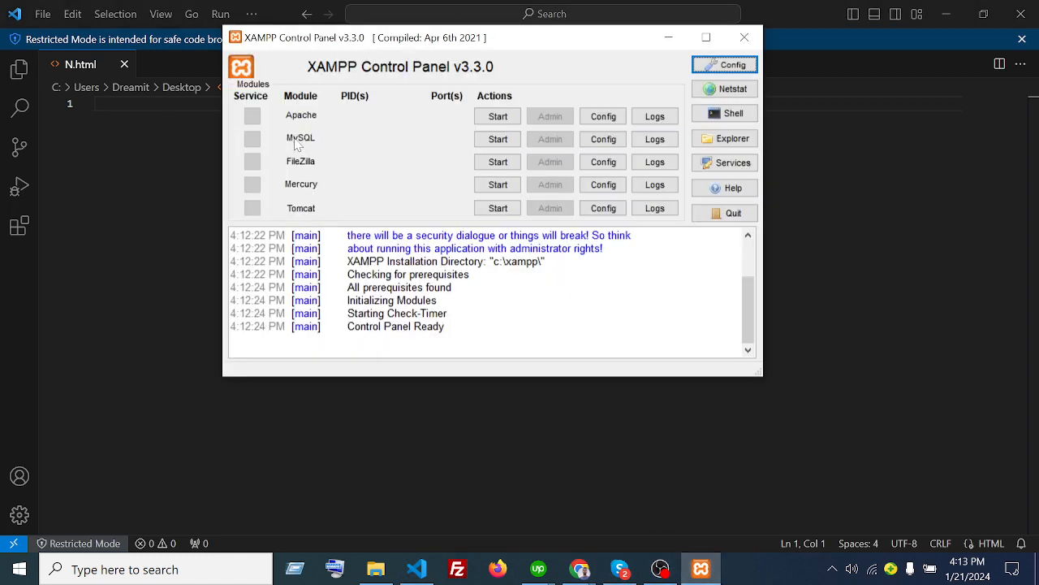
left_click(509, 119)
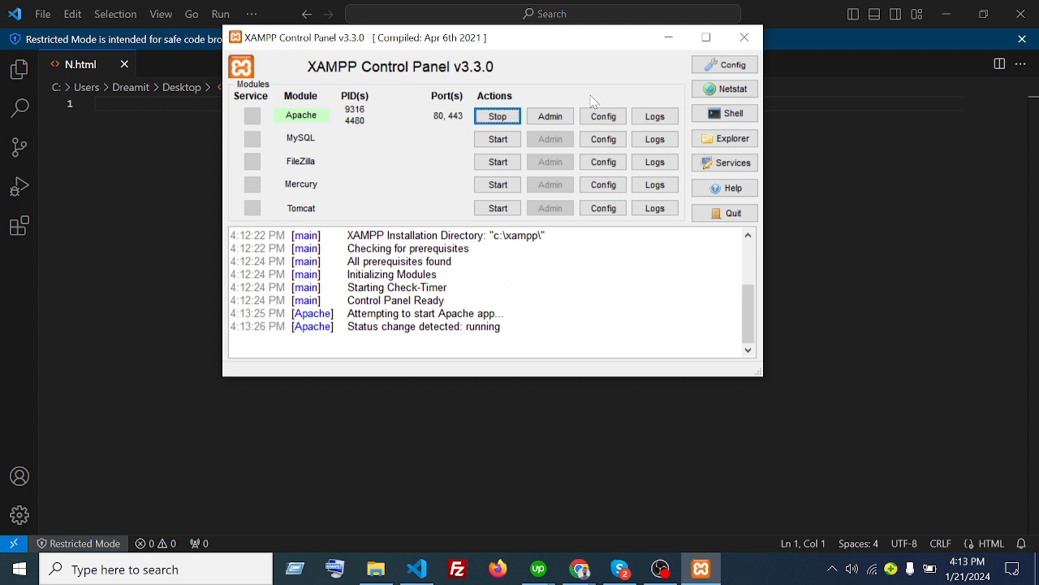
left_click(497, 140)
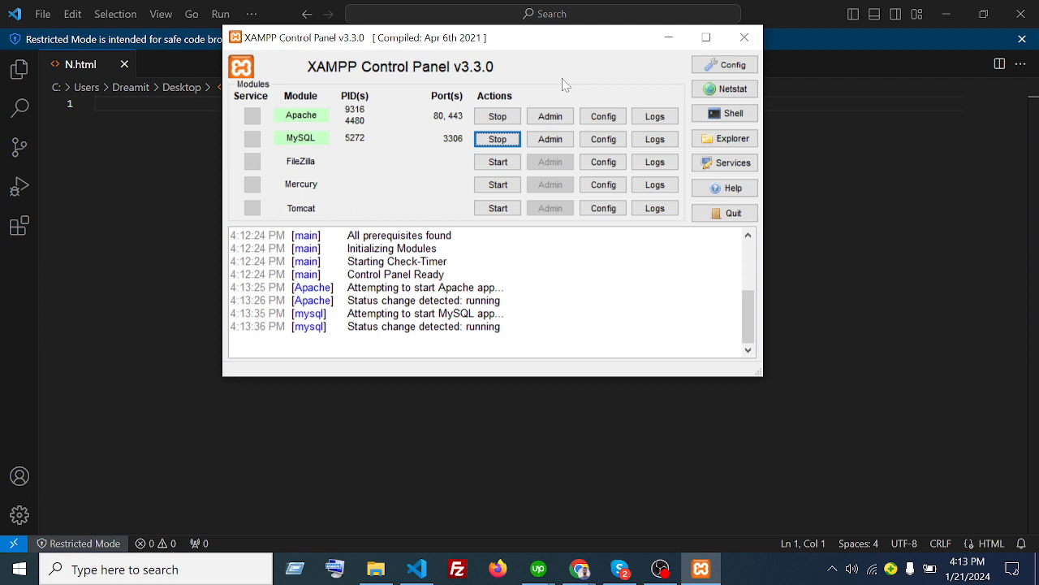
- Create an empty database named 'dreamit' from phpMyAdmin's Databases page
left_click(559, 145)
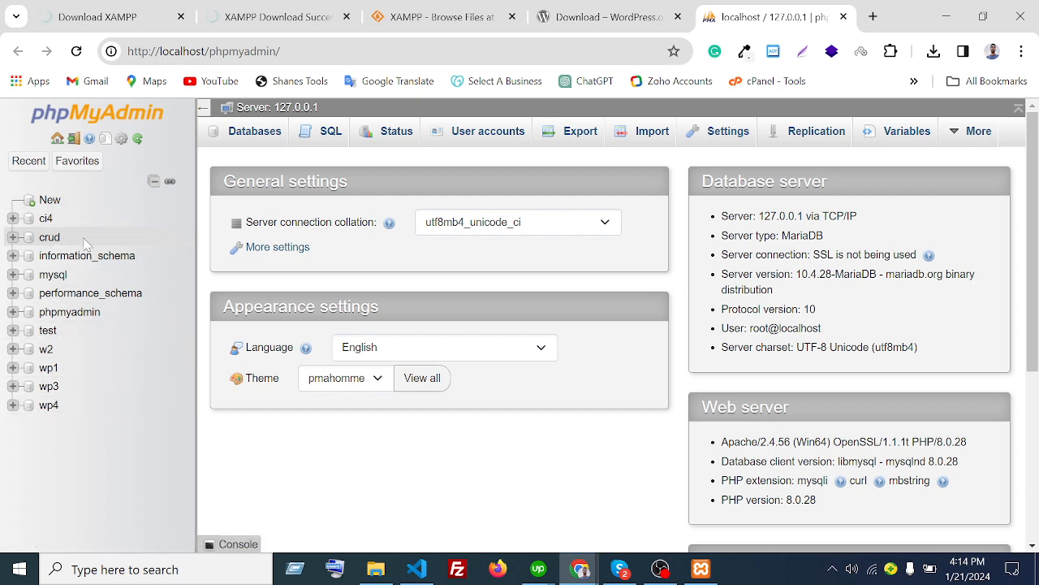
left_click(46, 210)
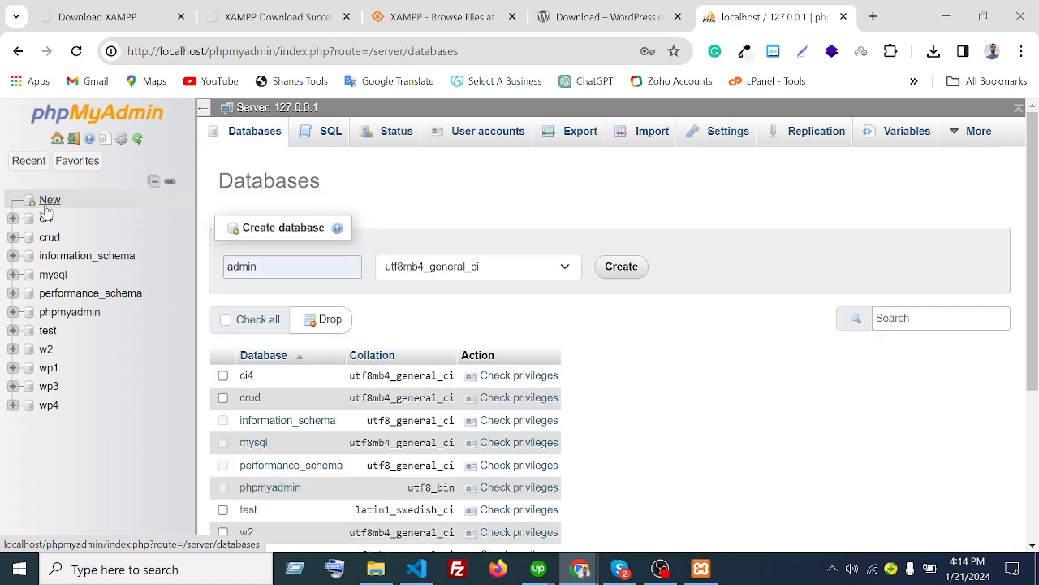
left_click(242, 266)
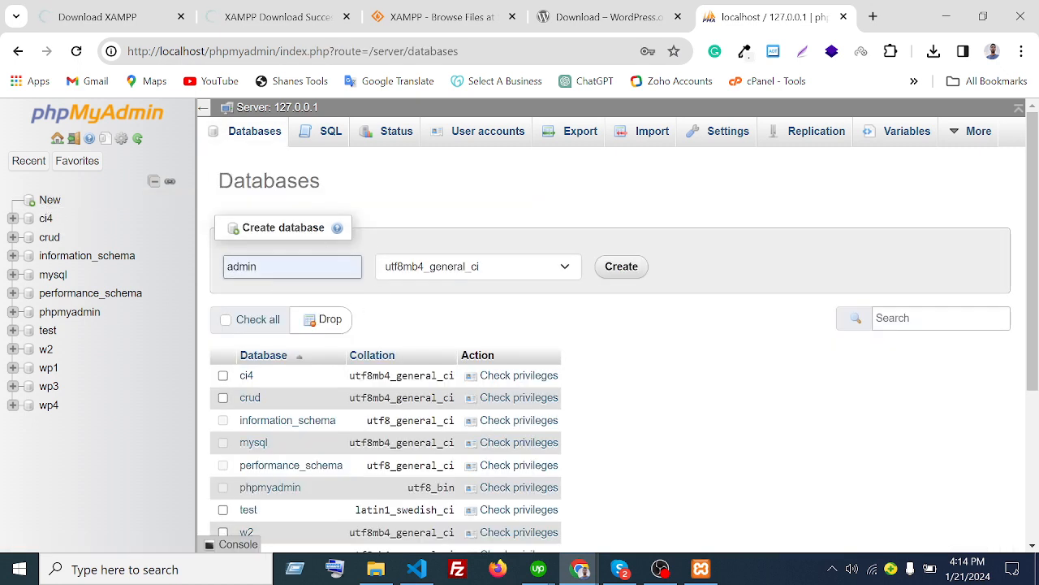
double_click(242, 266)
key("BackSpace")
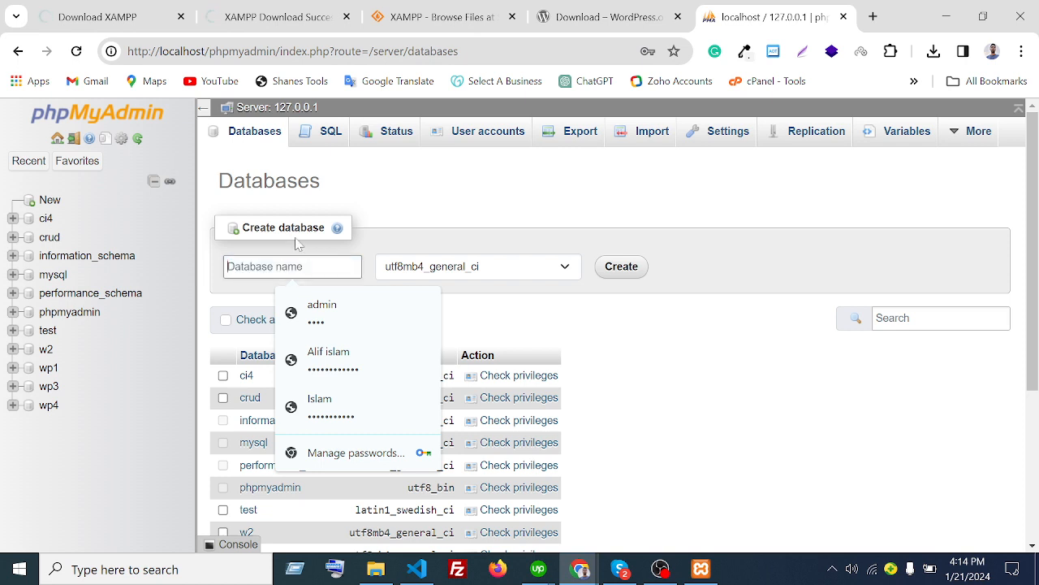
type("dre")
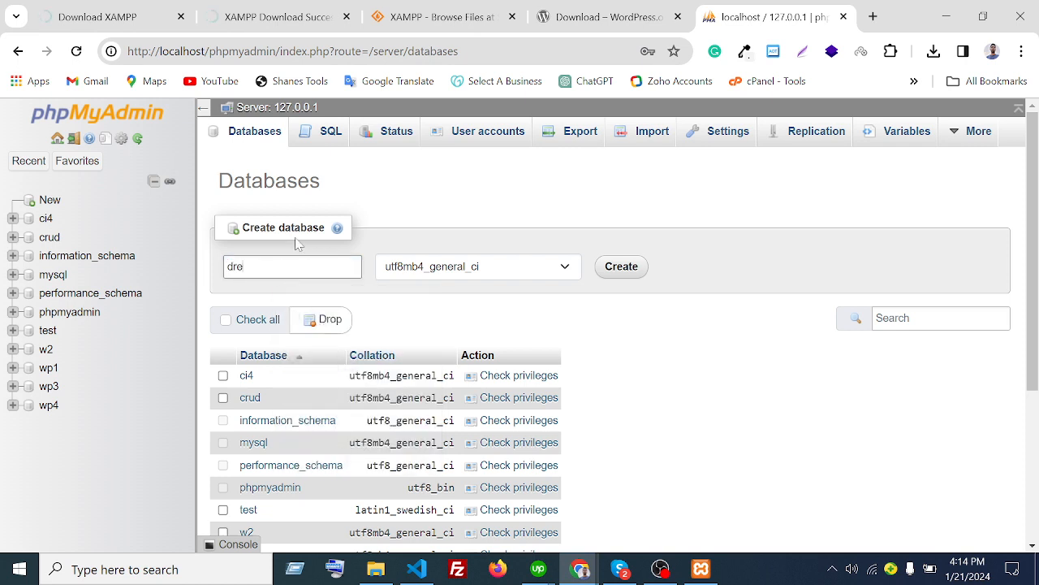
type("amit")
left_click(626, 276)
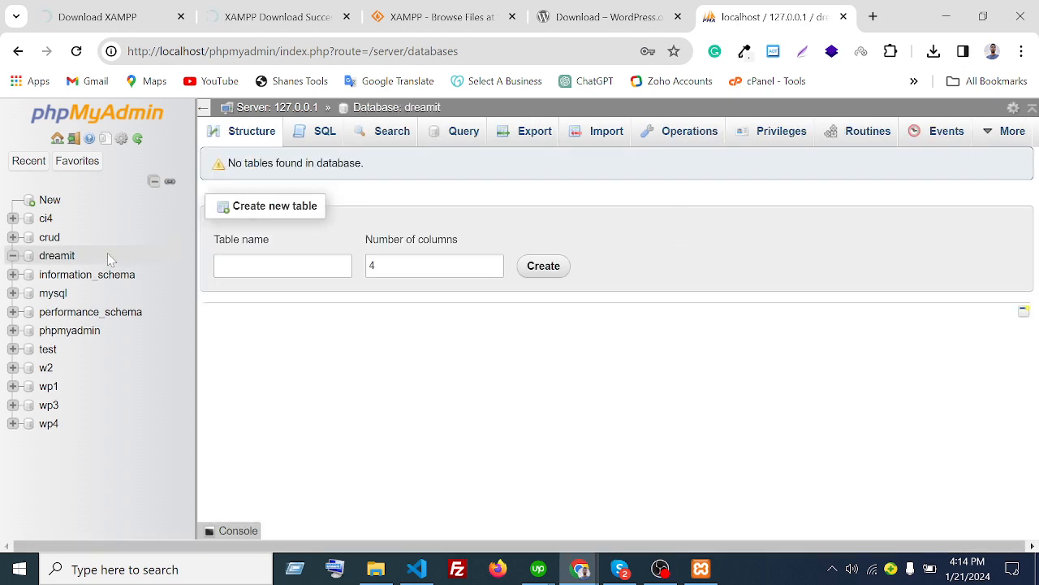
left_click(56, 258)
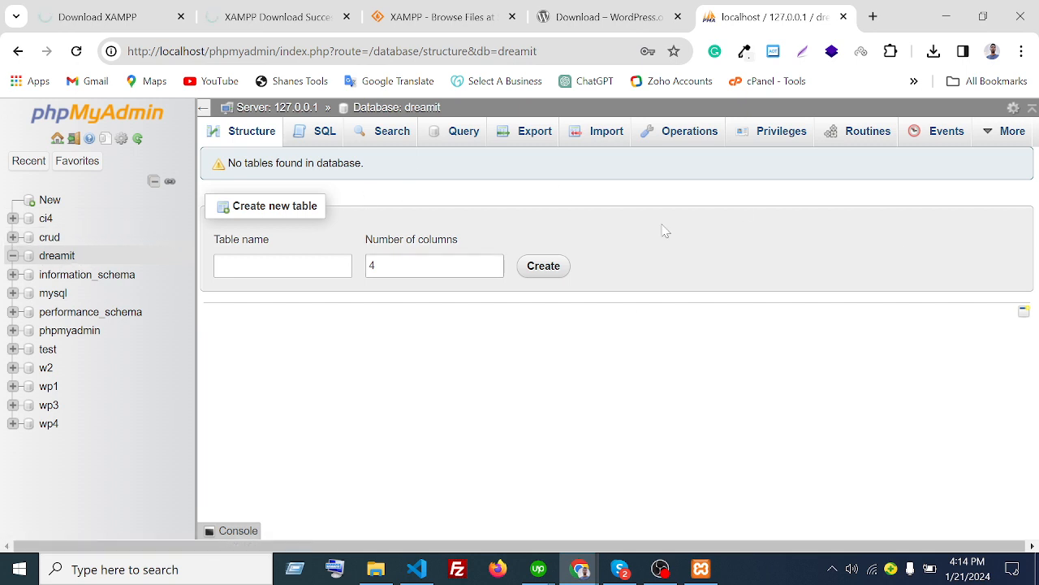
left_click(326, 136)
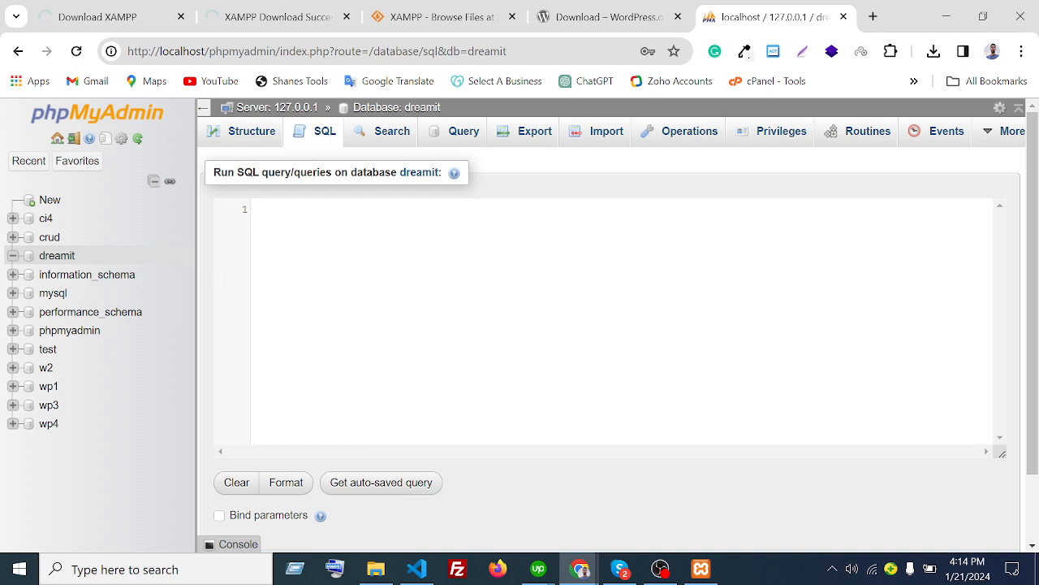
type("cre")
key("Return")
type("data")
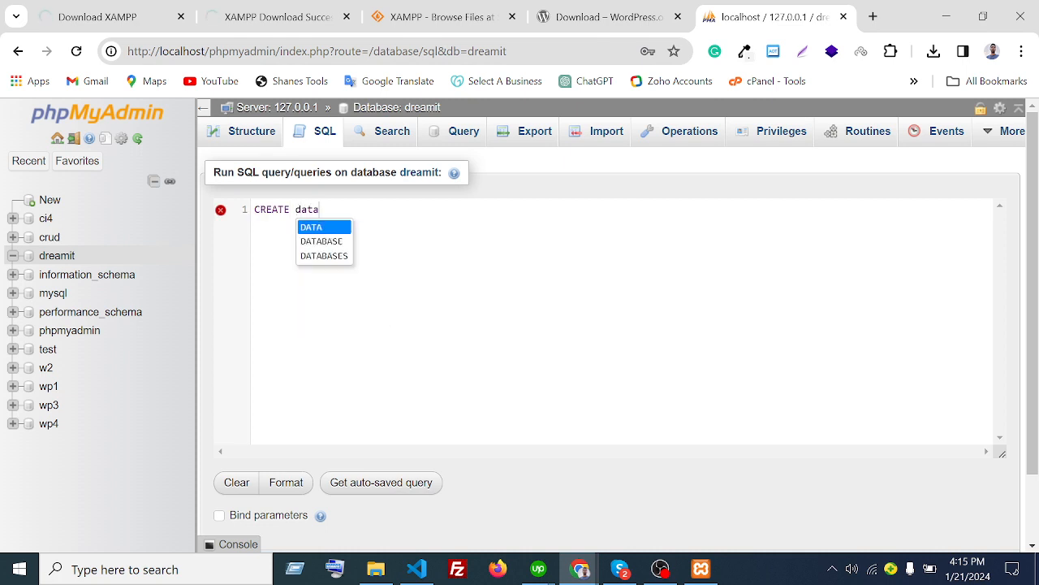
key("Down")
key("Return")
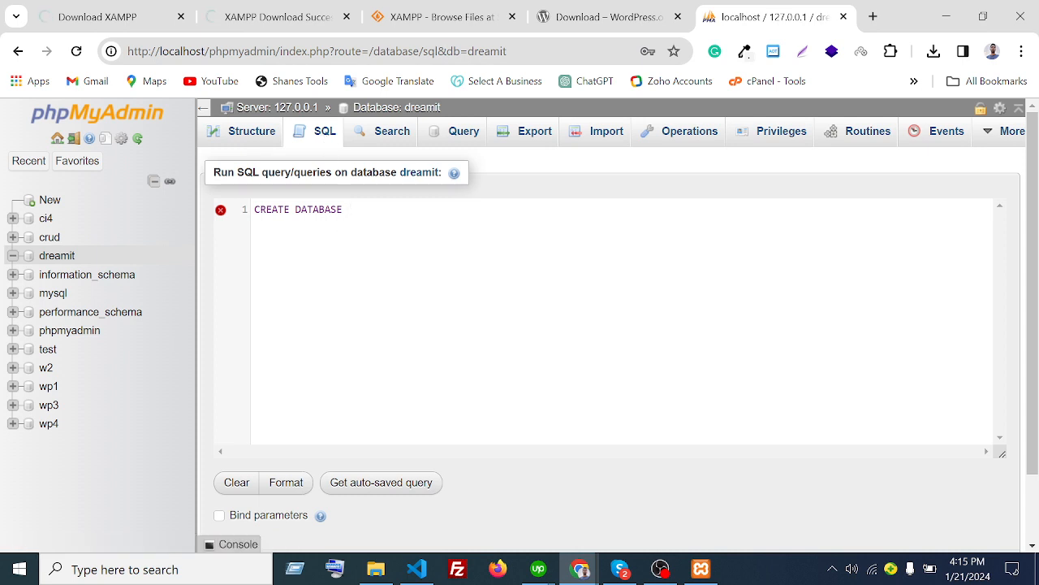
key("ctrl+a")
key("BackSpace")
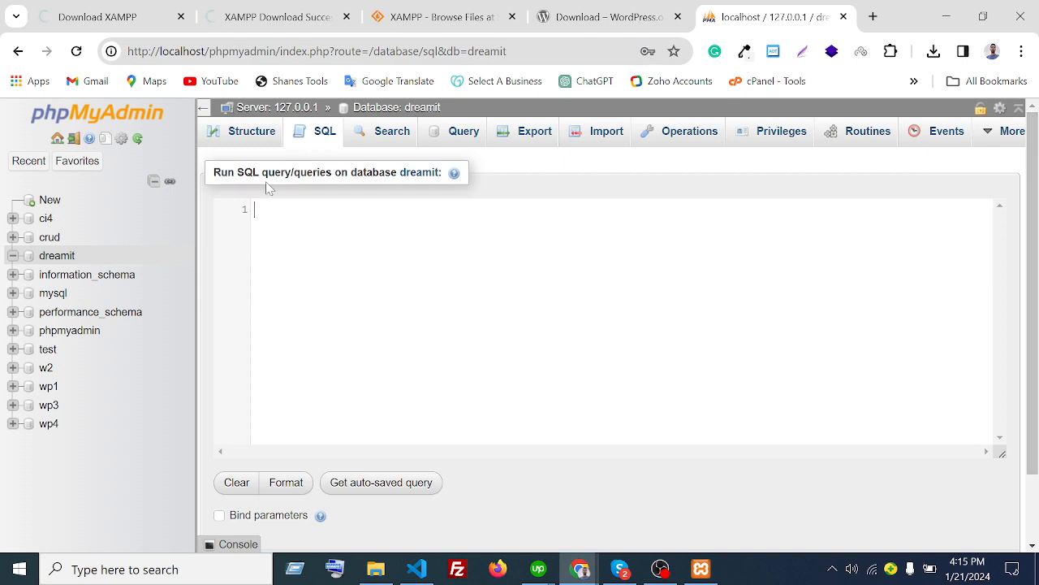
left_click(50, 258)
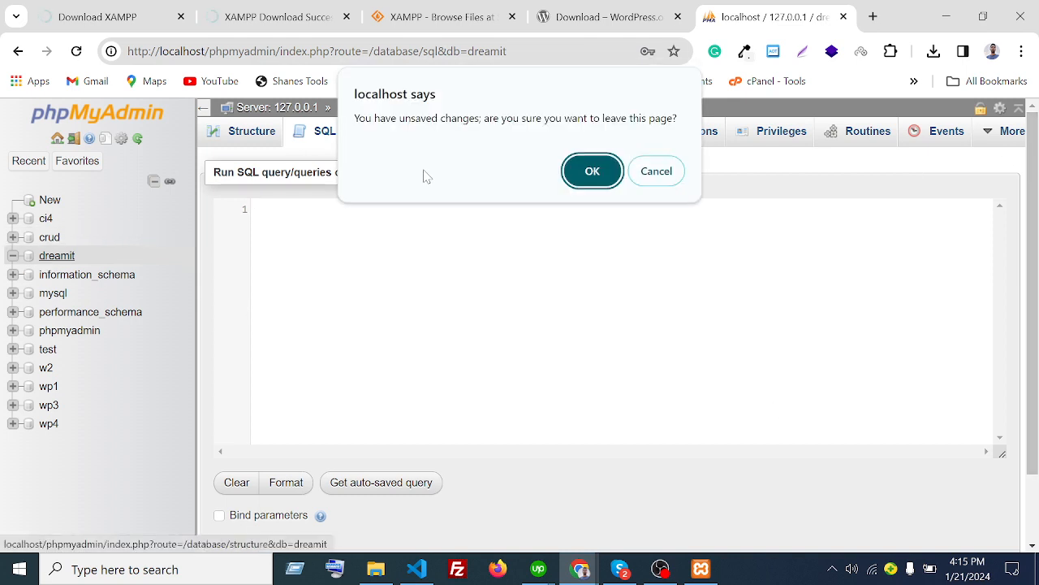
left_click(602, 166)
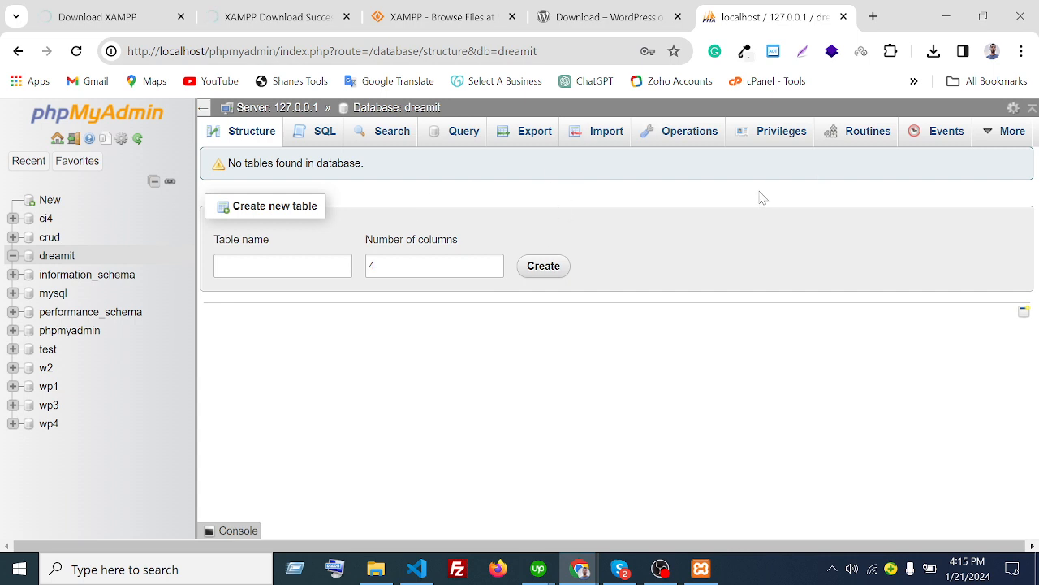
left_click(609, 17)
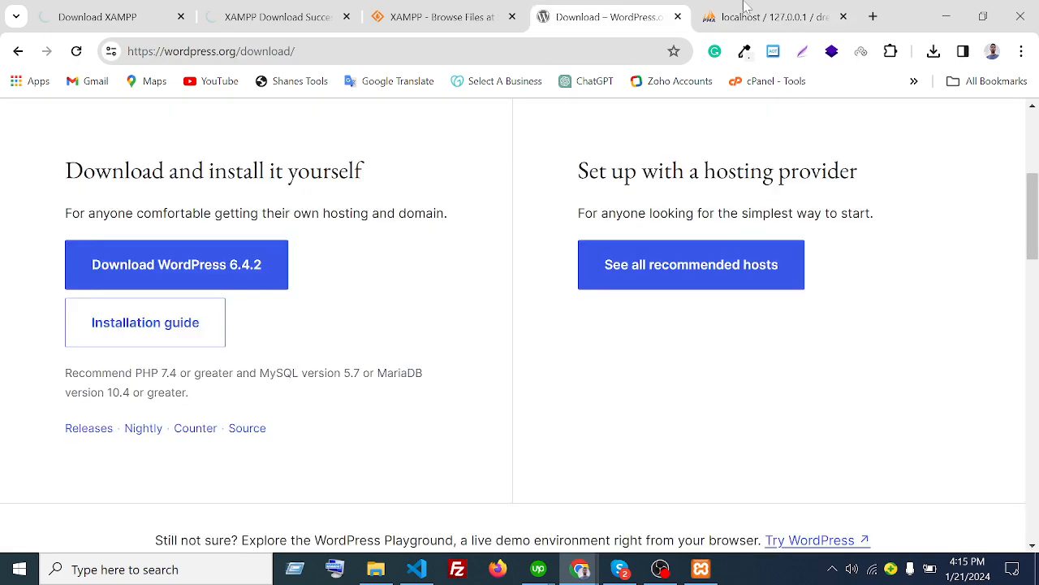
left_click(747, 12)
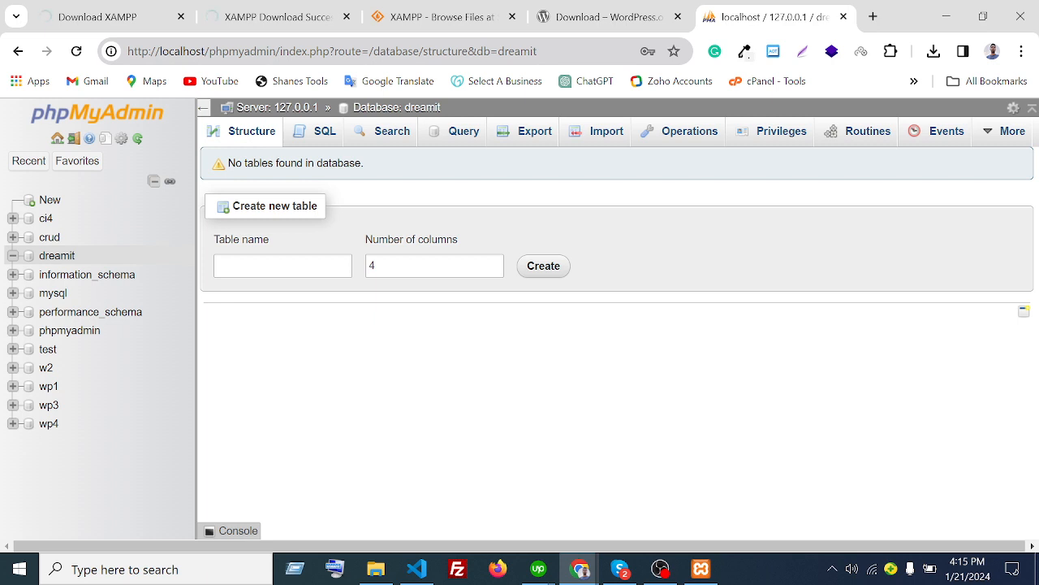
left_click_drag(210, 52, 126, 55)
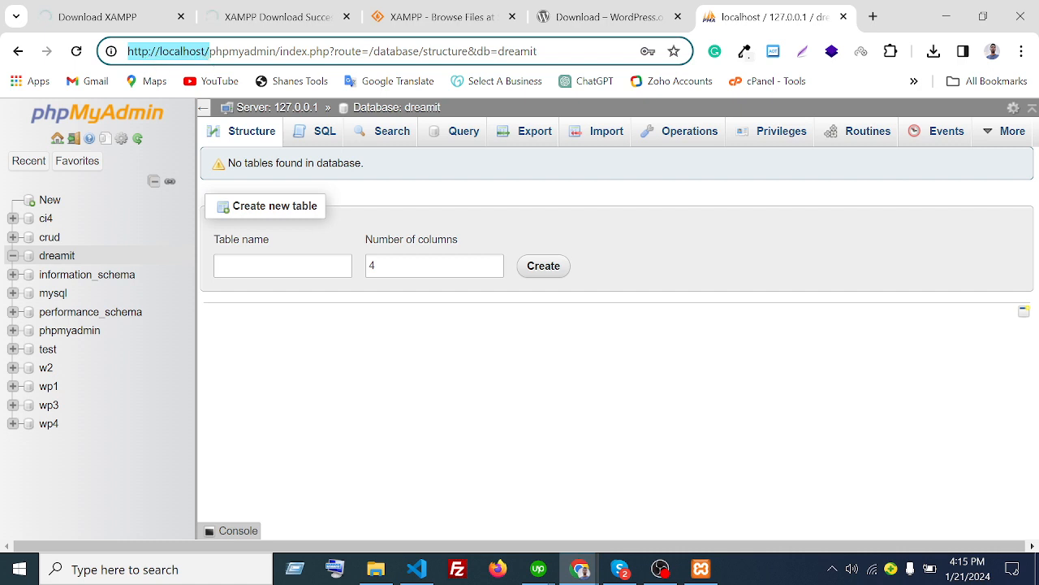
double_click(213, 51)
left_click(206, 51)
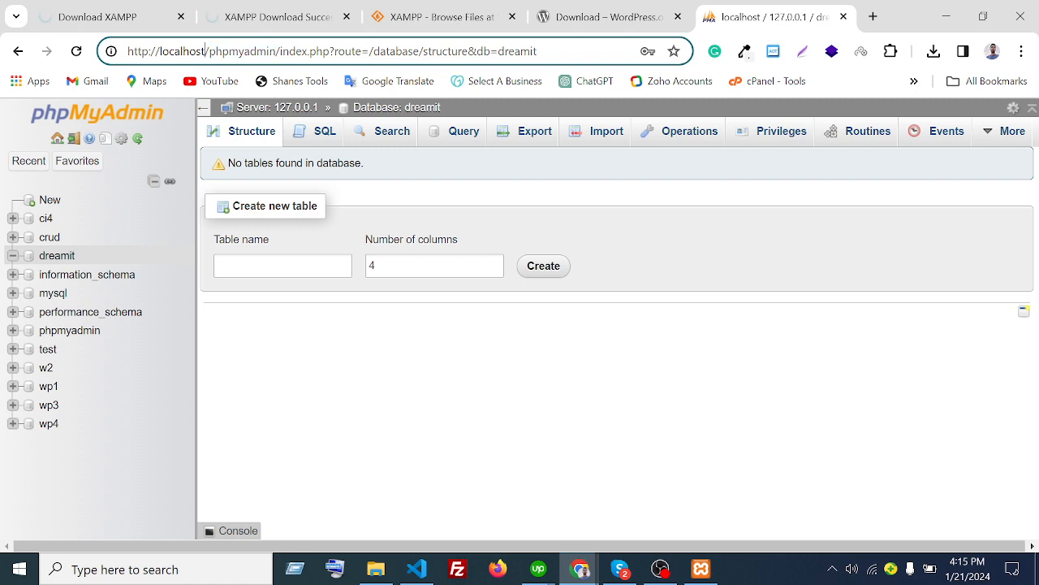
left_click_drag(210, 51, 127, 54)
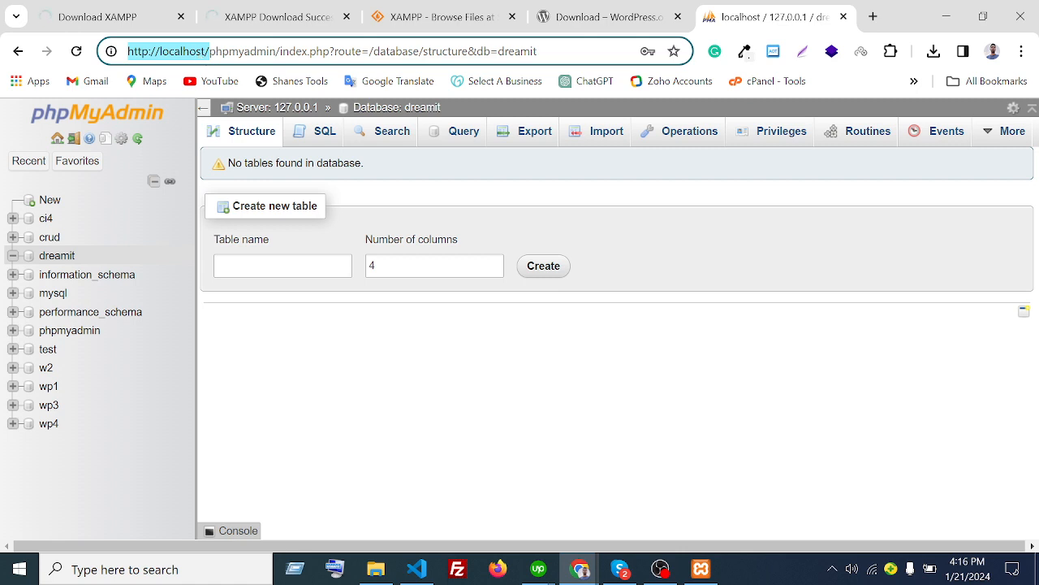
left_click(223, 52)
left_click_drag(210, 51, 127, 53)
double_click(199, 52)
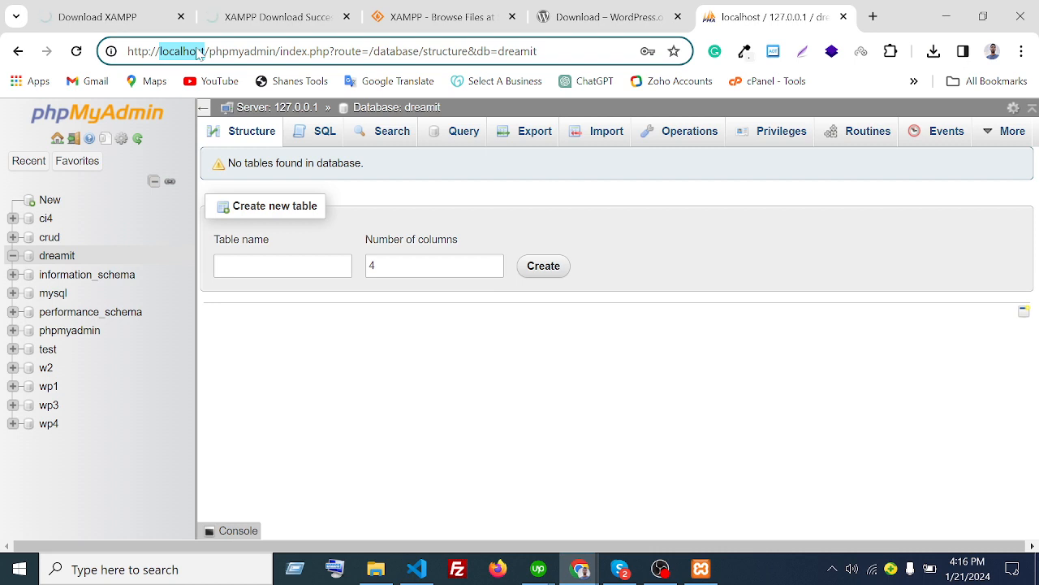
left_click(198, 52)
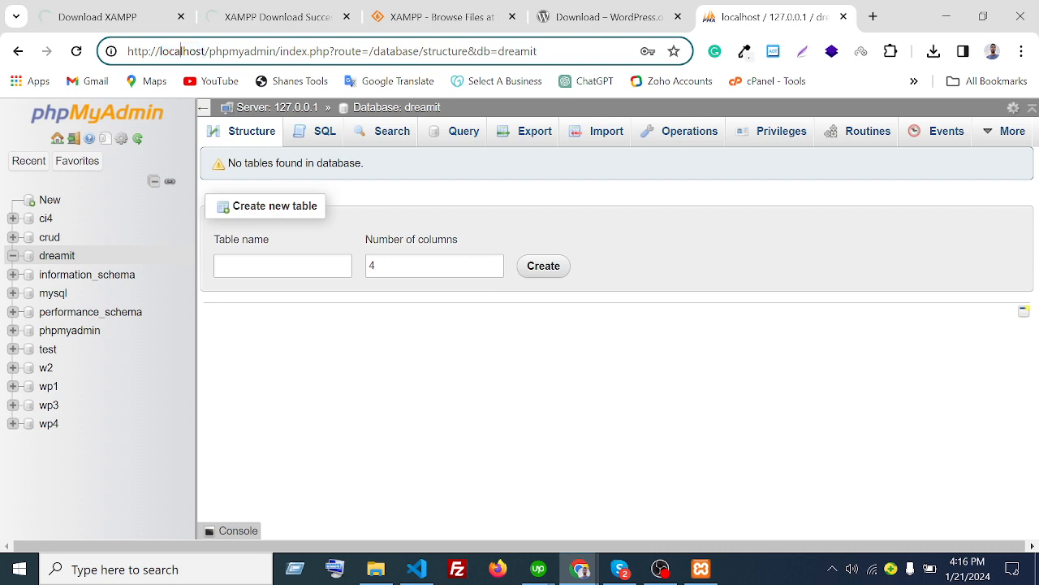
left_click_drag(180, 52, 206, 52)
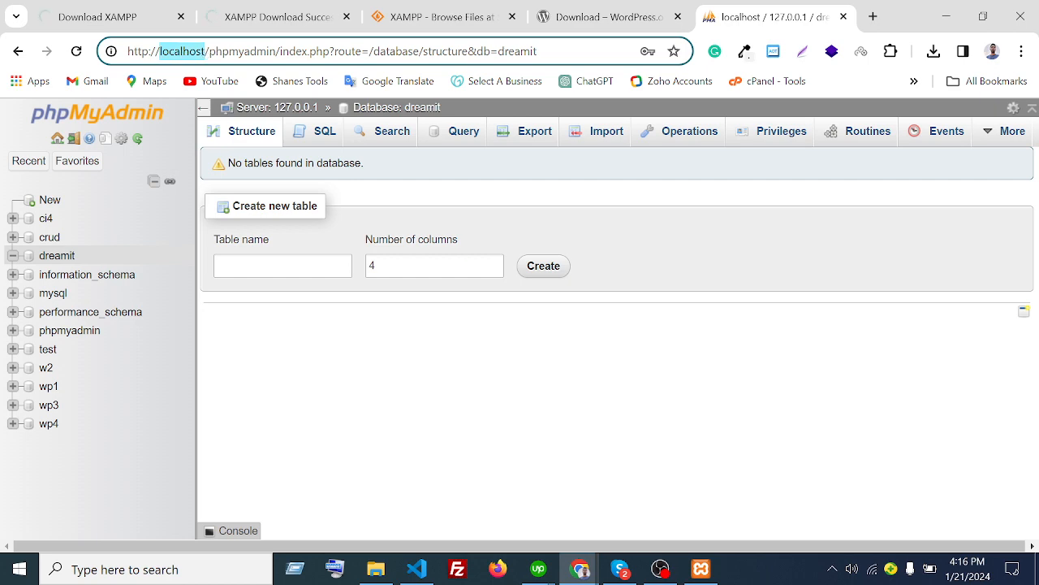
left_click(375, 569)
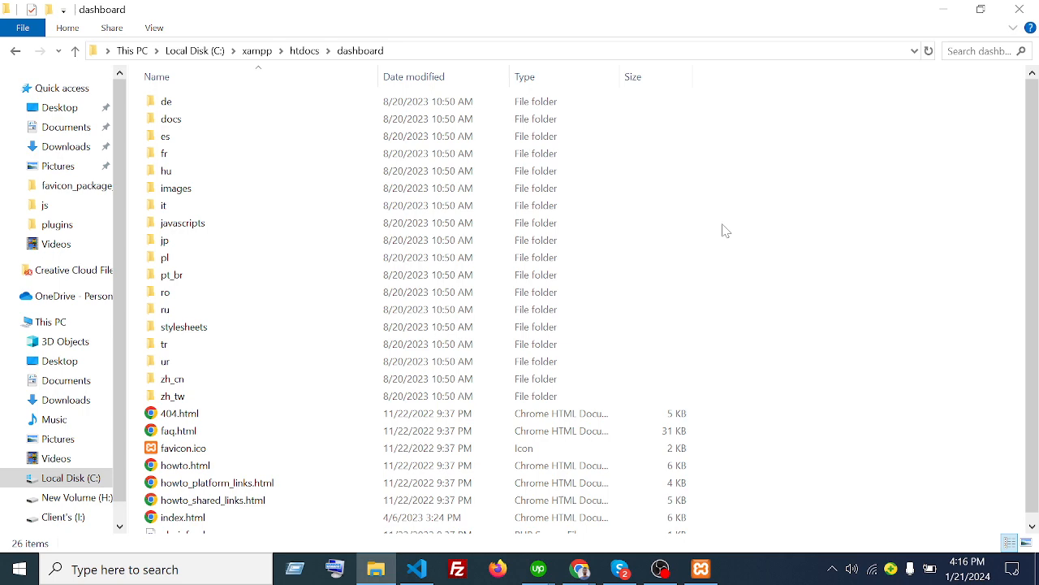
left_click(942, 10)
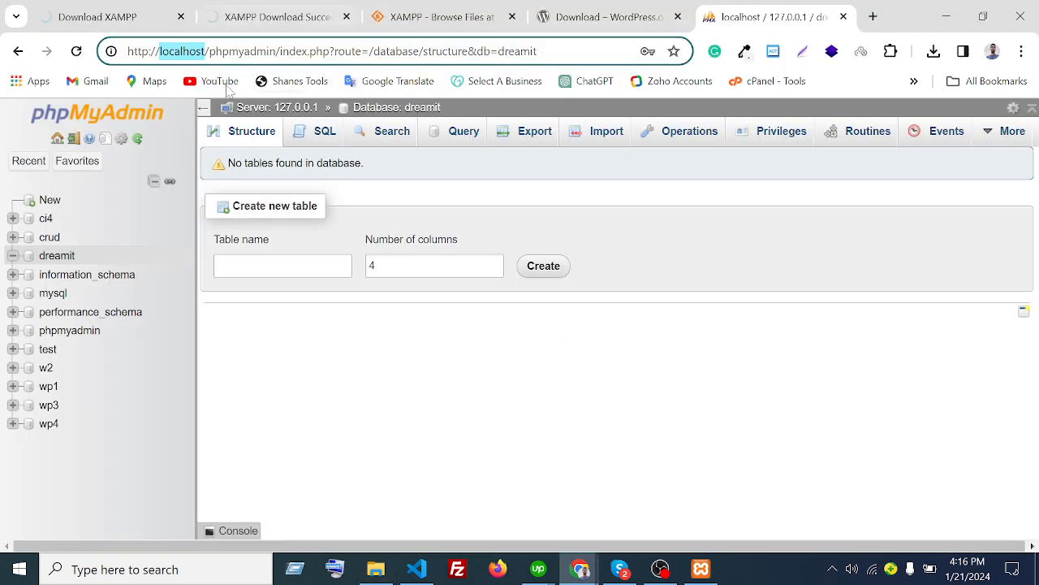
left_click(231, 51)
left_click_drag(211, 51, 127, 54)
key("ctrl+c")
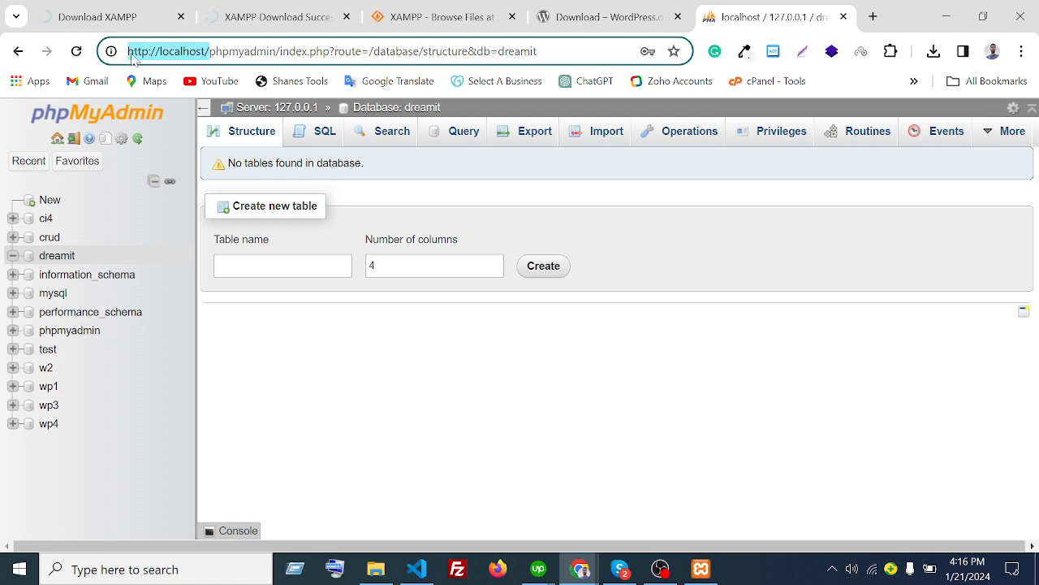
- Open a new browser tab, then confirm the dreamit folder's exact name in C:\xampp\htdocs
left_click(873, 17)
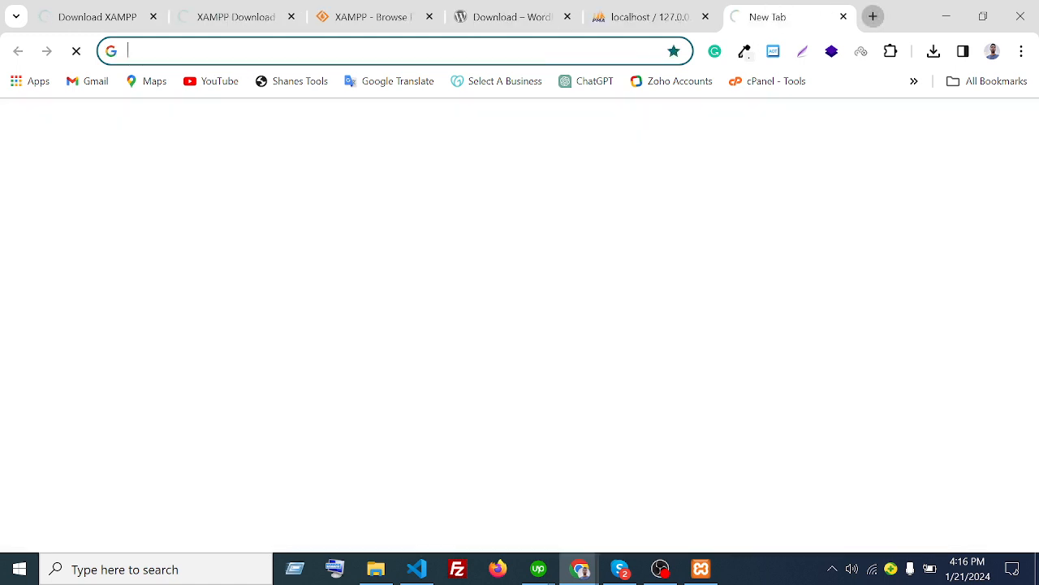
key("ctrl+v")
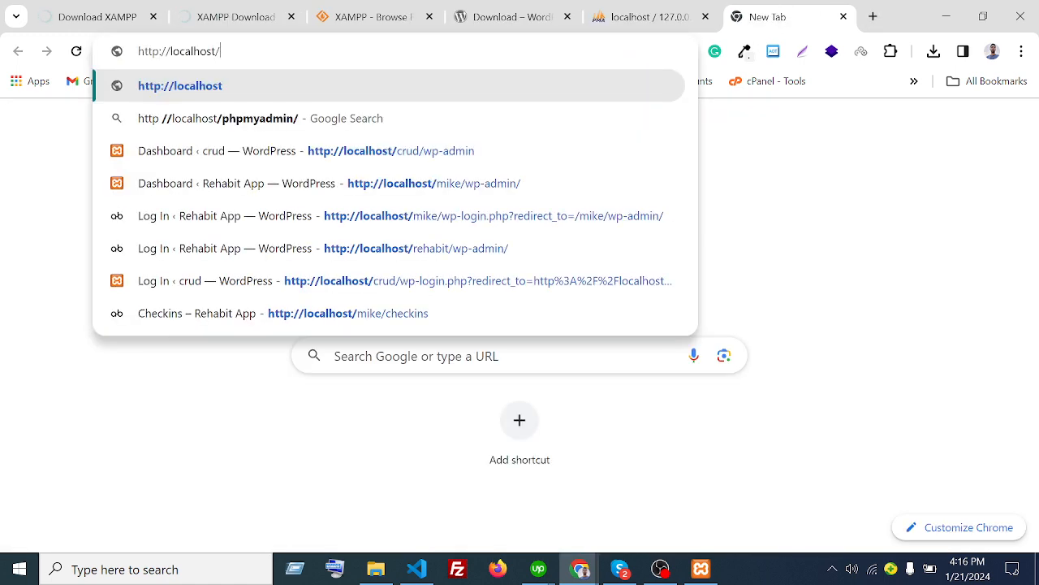
left_click(376, 569)
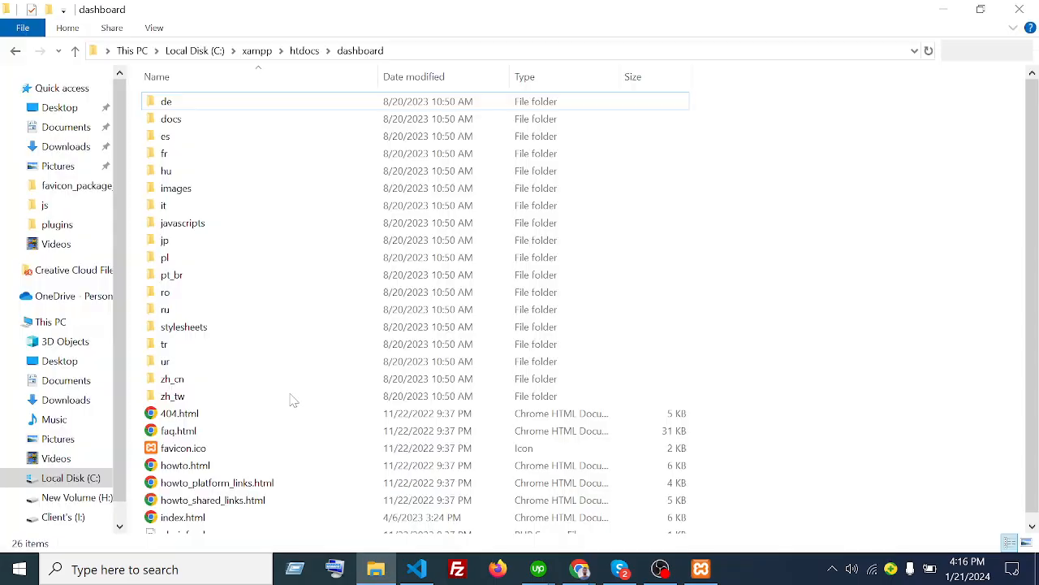
left_click(65, 479)
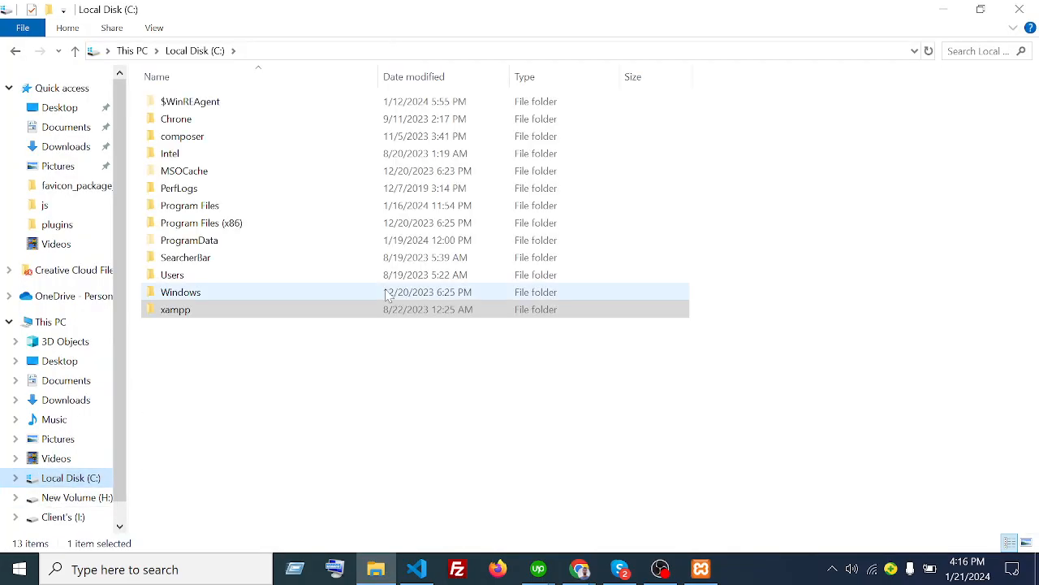
double_click(248, 314)
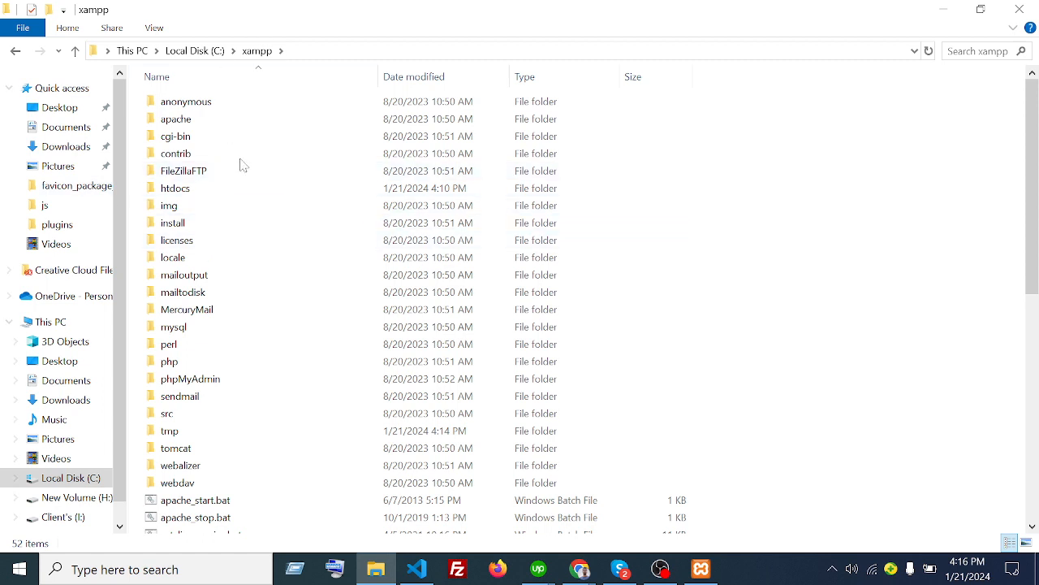
double_click(225, 188)
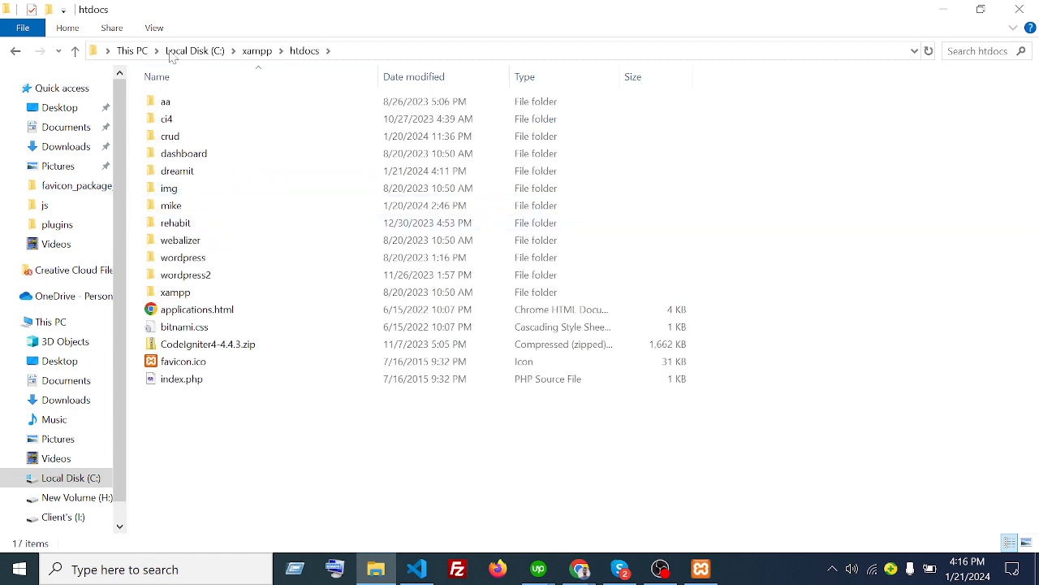
right_click(196, 171)
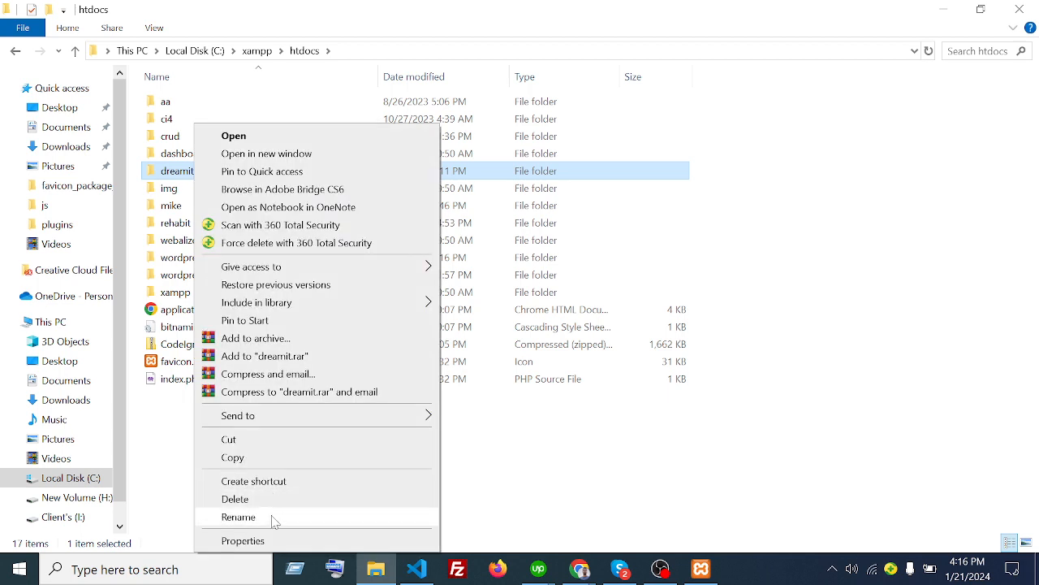
left_click(276, 516)
left_click(285, 454)
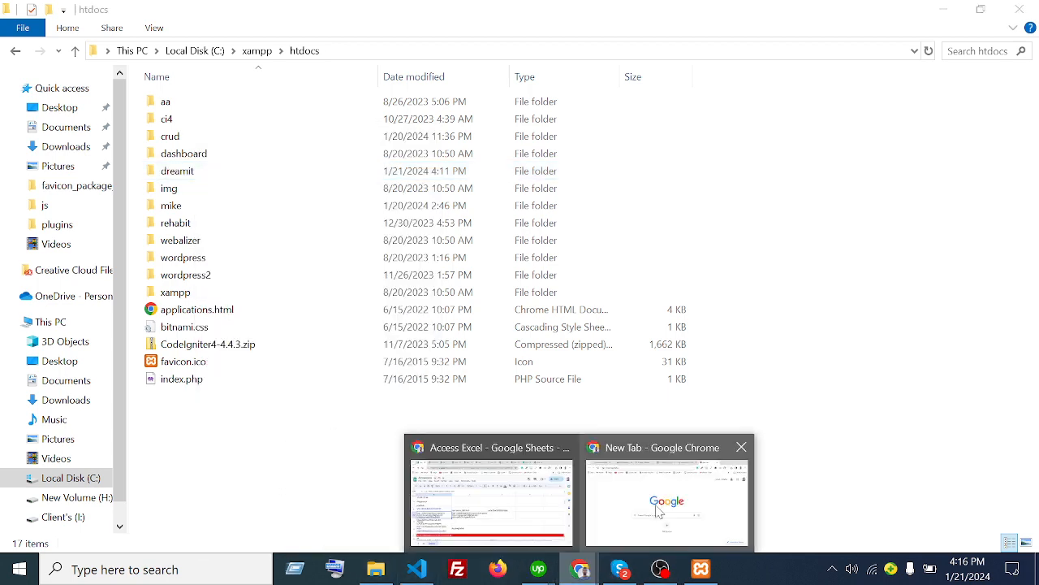
- Load localhost/dreamit to open the WordPress installation language page
left_click(668, 494)
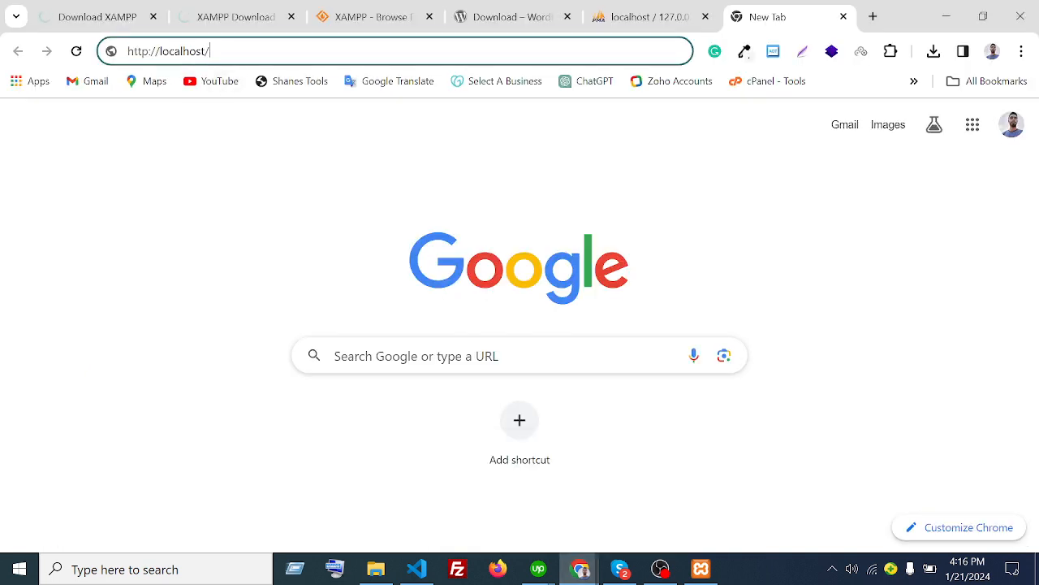
type("dreamit")
key("Return")
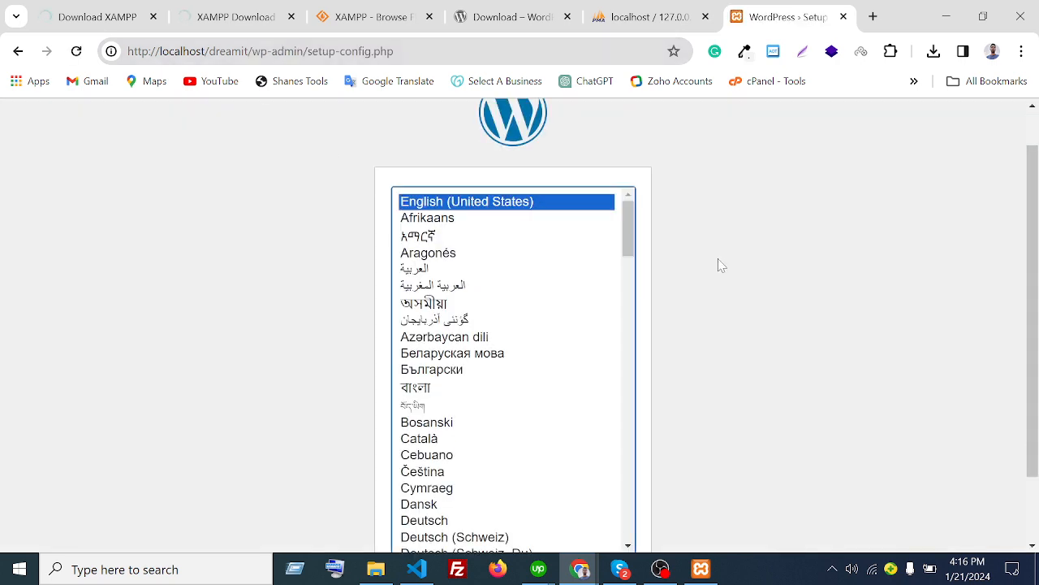
- Continue the setup with English (United States) as the language
scroll(174, 392, "down", 1)
scroll(181, 396, "up", 2)
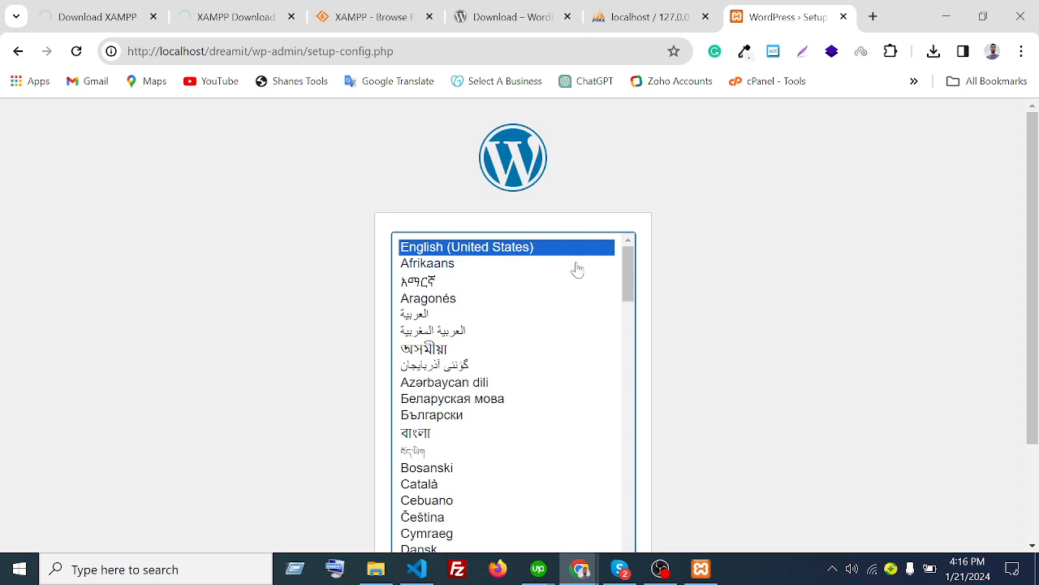
scroll(754, 298, "down", 1)
scroll(757, 267, "up", 1)
scroll(757, 260, "down", 1)
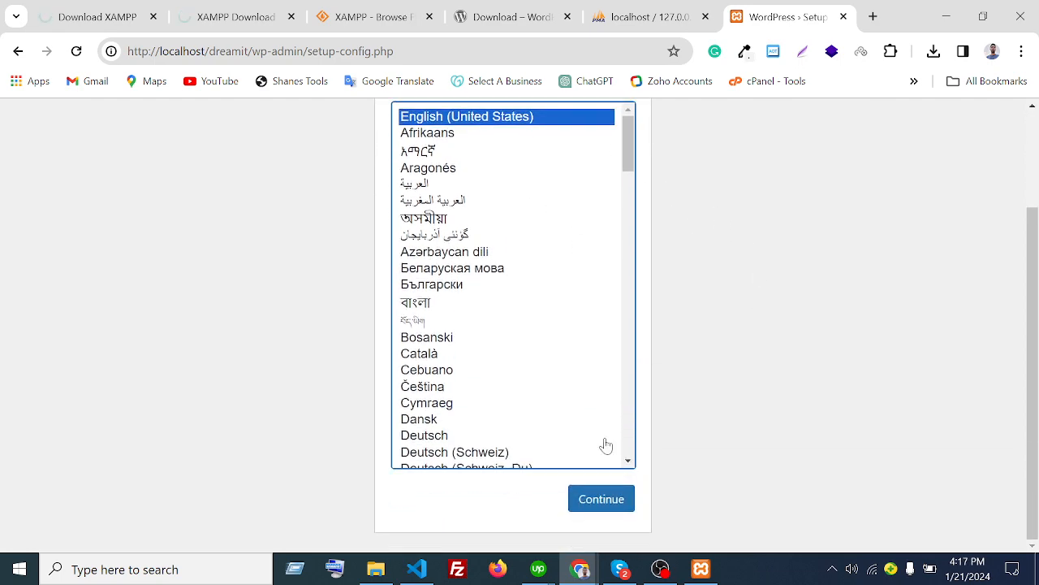
left_click(627, 508)
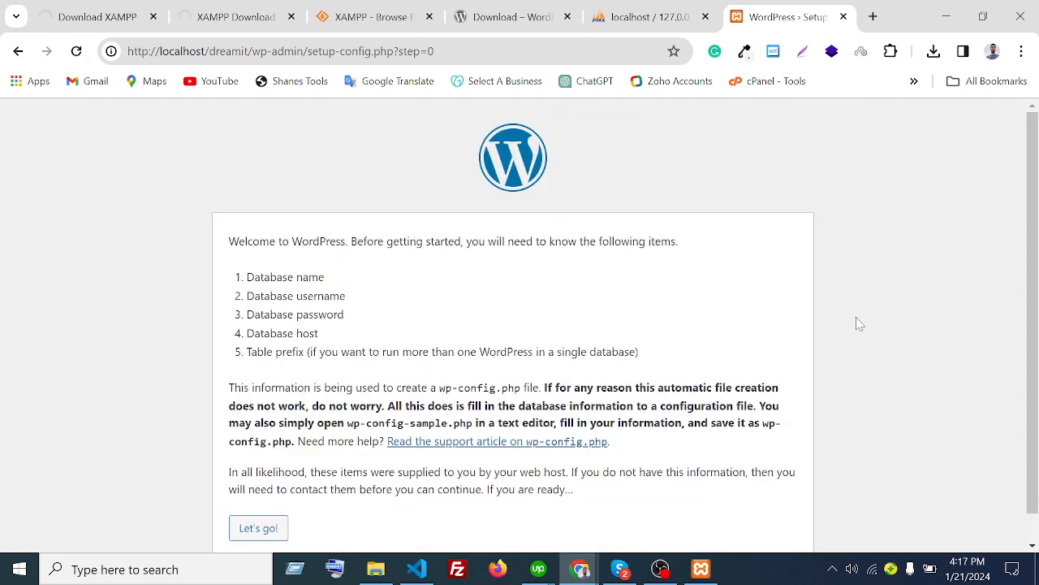
- Review the required items: database name, username, password, host and table prefix
scroll(268, 201, "down", 1)
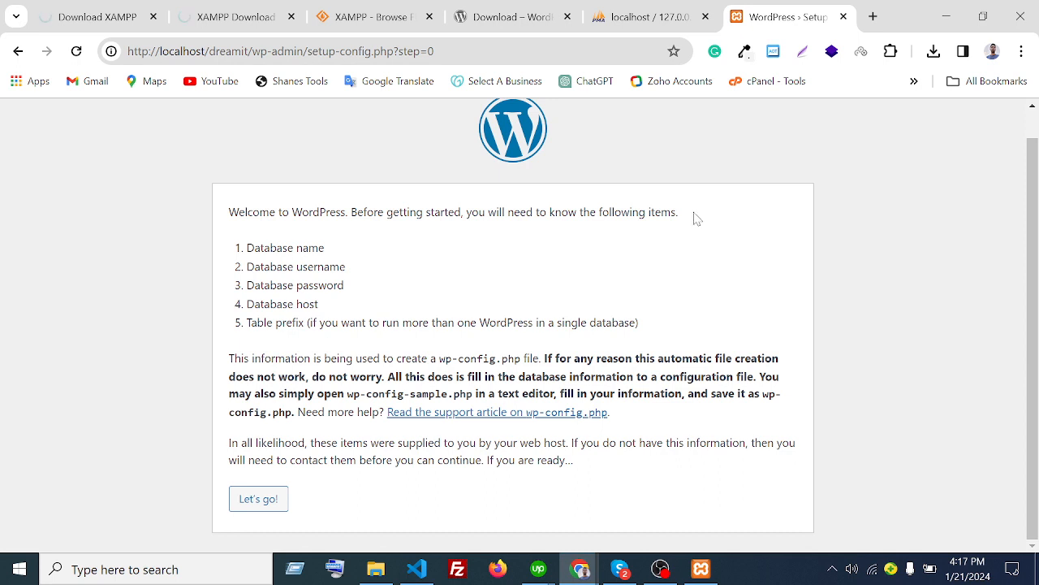
left_click_drag(678, 212, 601, 213)
left_click(601, 213)
left_click_drag(246, 248, 209, 257)
left_click(201, 285)
left_click_drag(346, 268, 241, 267)
left_click_drag(360, 292, 231, 291)
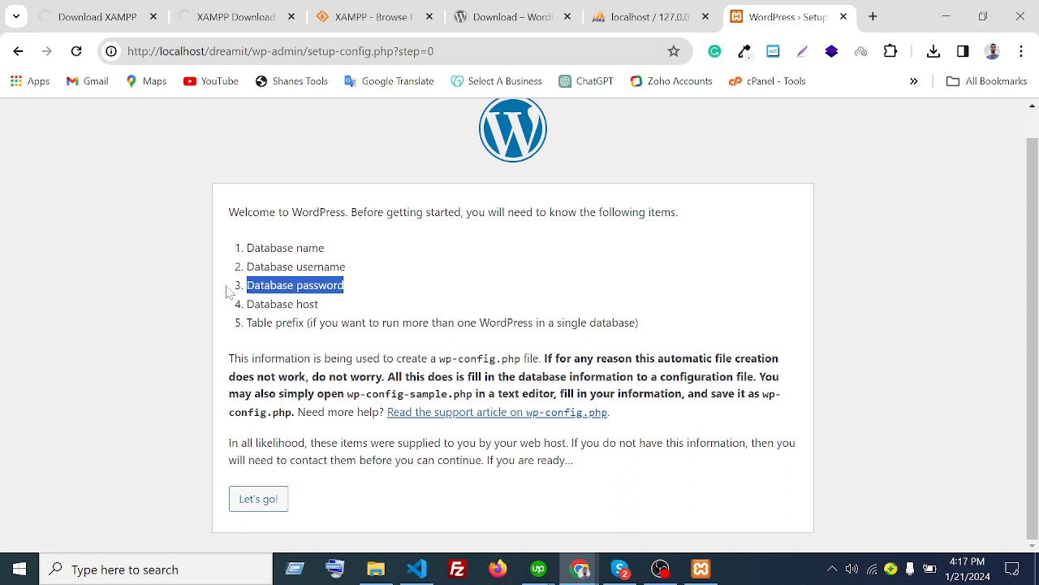
left_click_drag(335, 309, 245, 313)
left_click(389, 276)
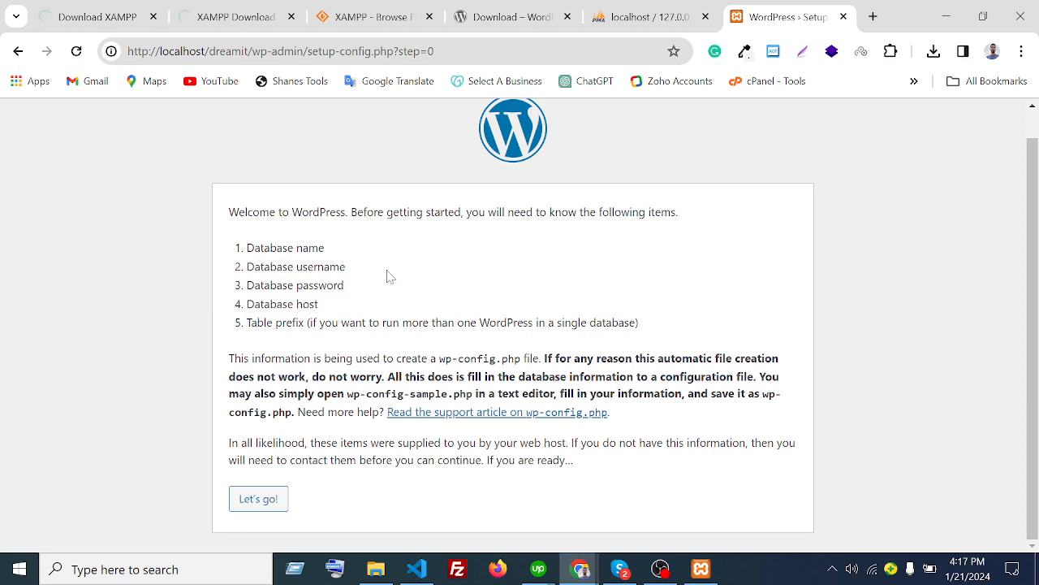
left_click_drag(244, 328, 304, 324)
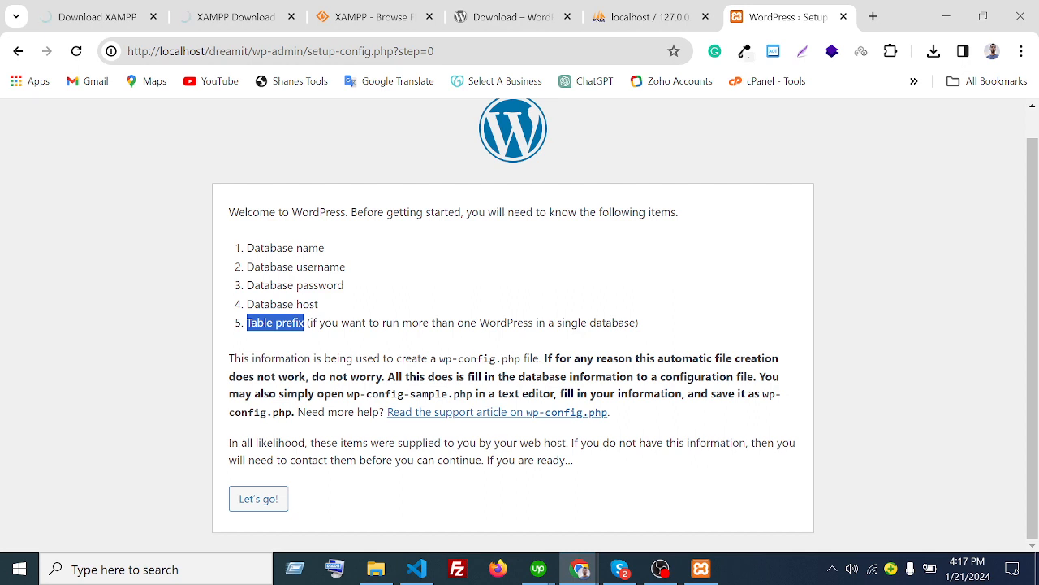
left_click(369, 280)
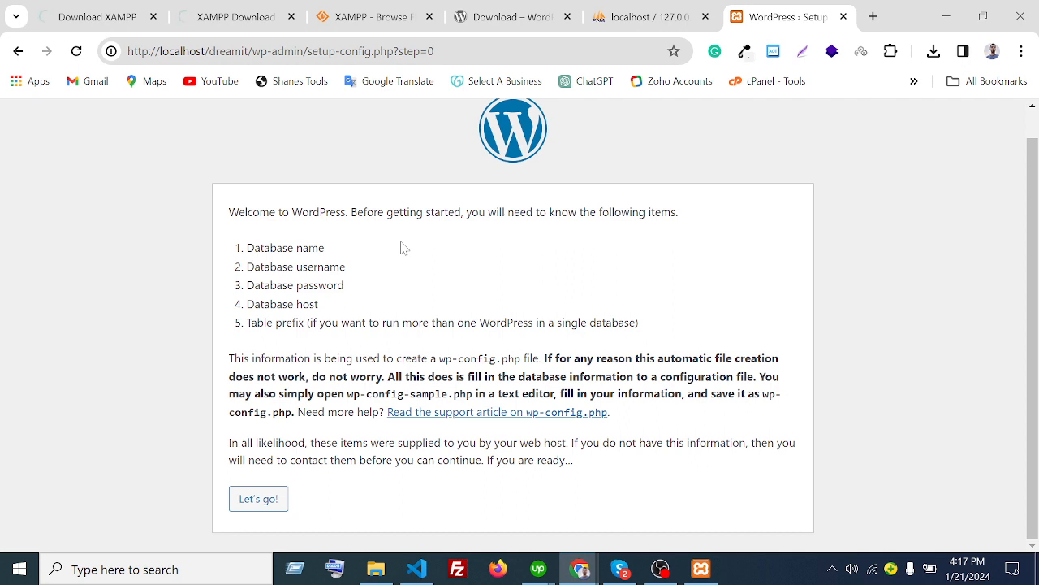
mouse_move(347, 256)
left_mouse_down()
mouse_move(243, 255)
mouse_move(349, 248)
left_mouse_up()
left_click(327, 254)
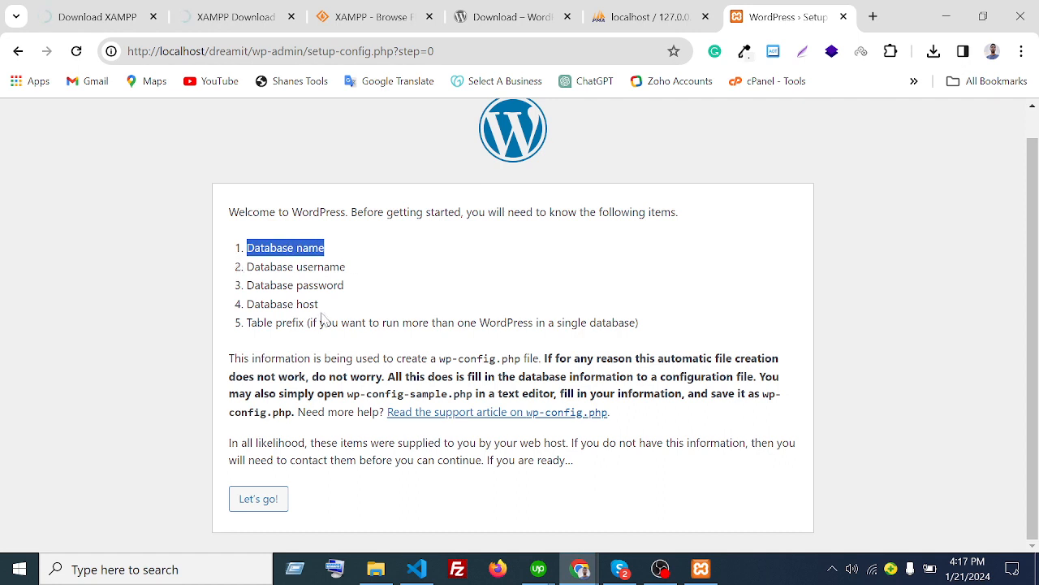
left_click_drag(325, 313, 283, 309)
left_click(284, 308)
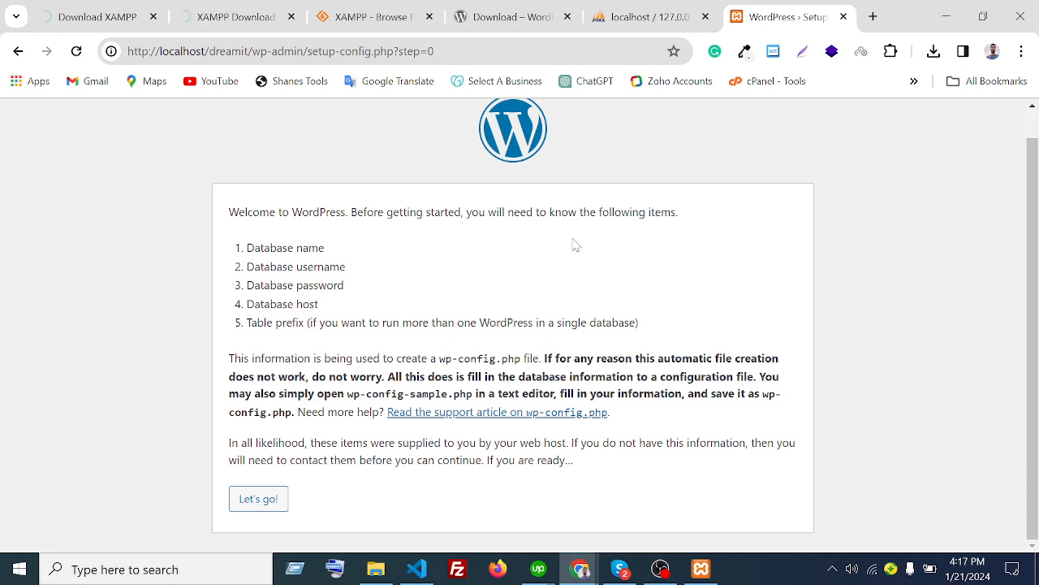
scroll(441, 270, "up", 1)
scroll(444, 273, "down", 1)
mouse_move(246, 250)
left_mouse_down()
mouse_move(332, 256)
mouse_move(235, 251)
left_mouse_up()
left_click(330, 250)
left_click(413, 248)
- Recheck the dreamit database in phpMyAdmin, then proceed with Let's go! to the connection form
left_click(617, 13)
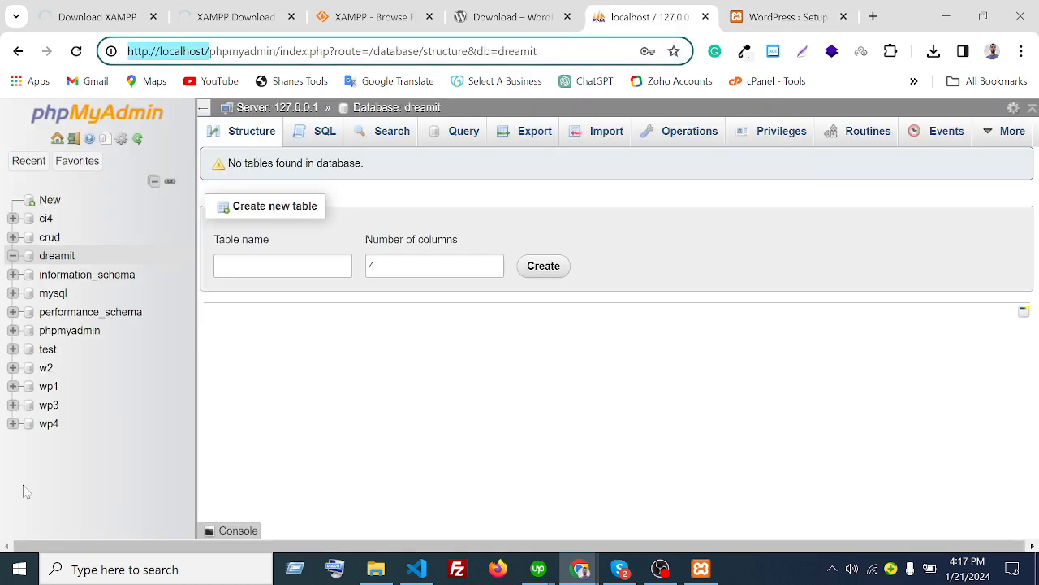
left_click(56, 256)
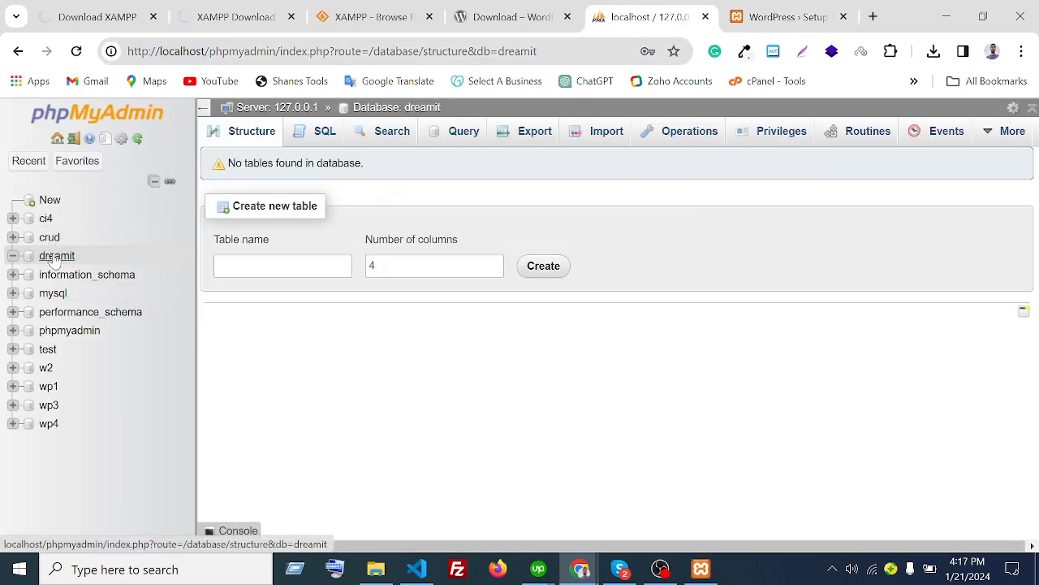
left_click(781, 16)
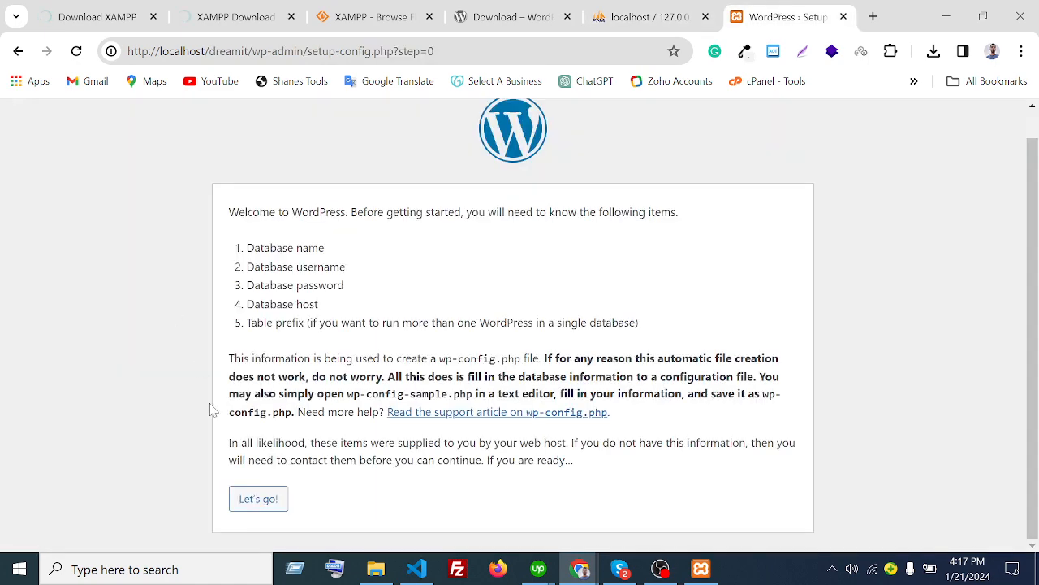
left_click(273, 499)
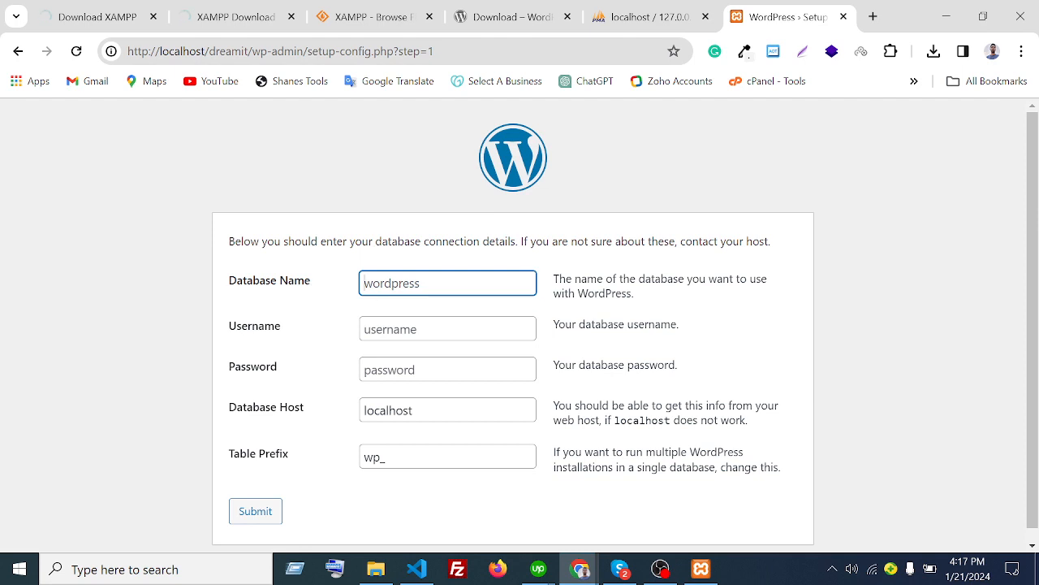
- Enter 'dreamit' as the Database Name, copied from phpMyAdmin
left_click(411, 284)
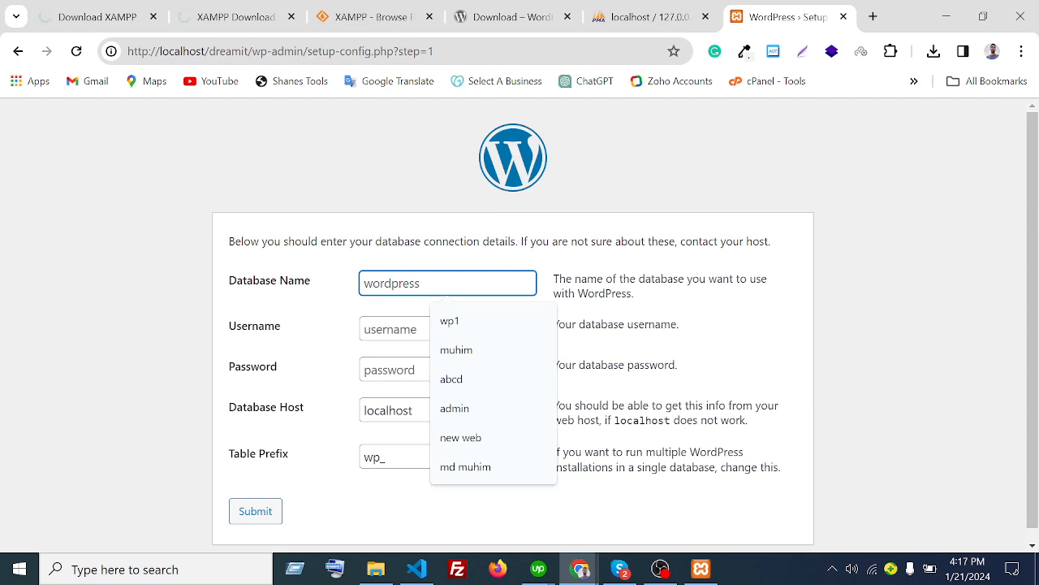
left_click(659, 16)
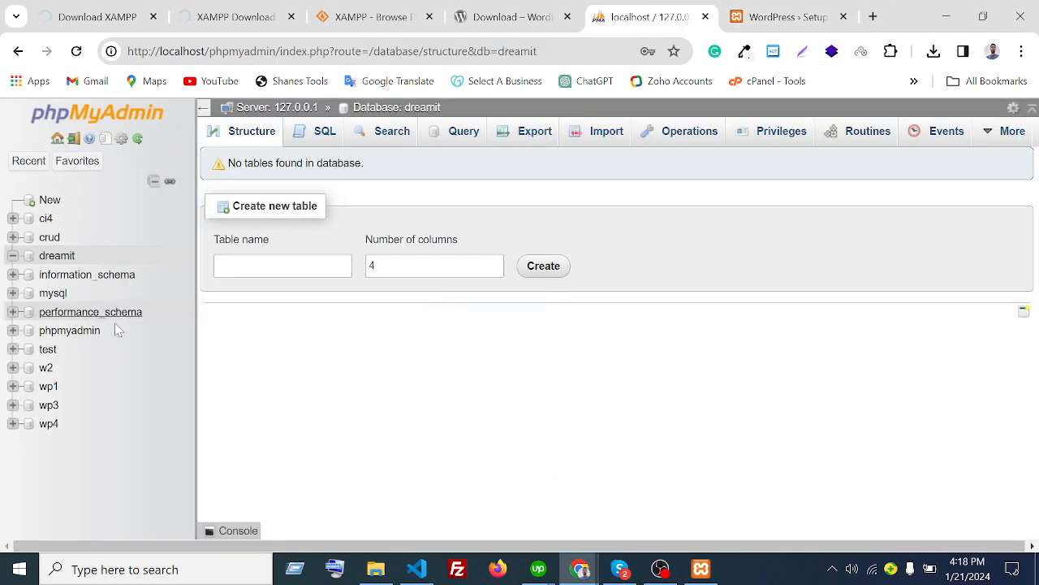
left_click(69, 260)
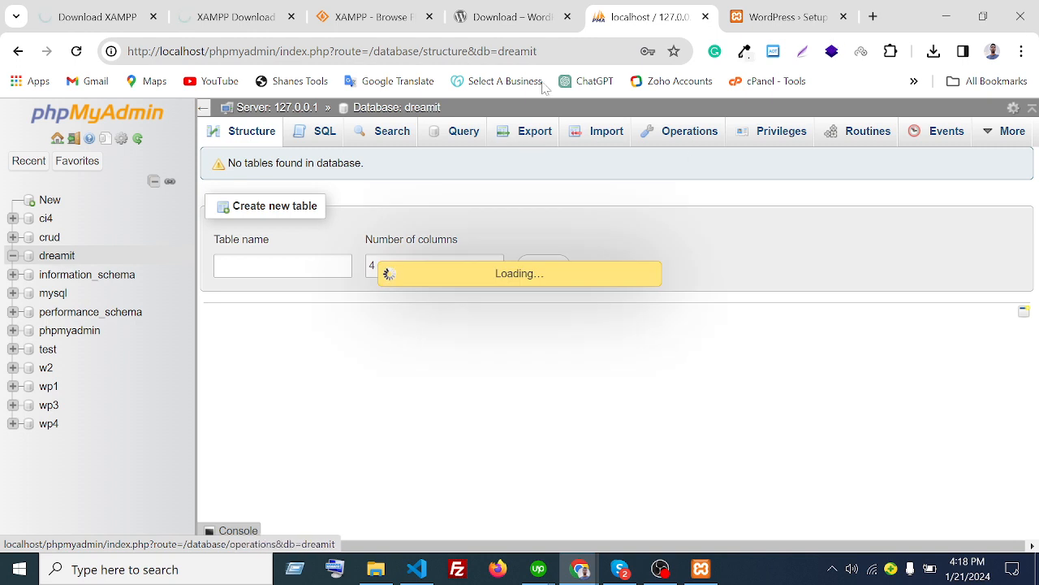
double_click(430, 108)
key("ctrl+c")
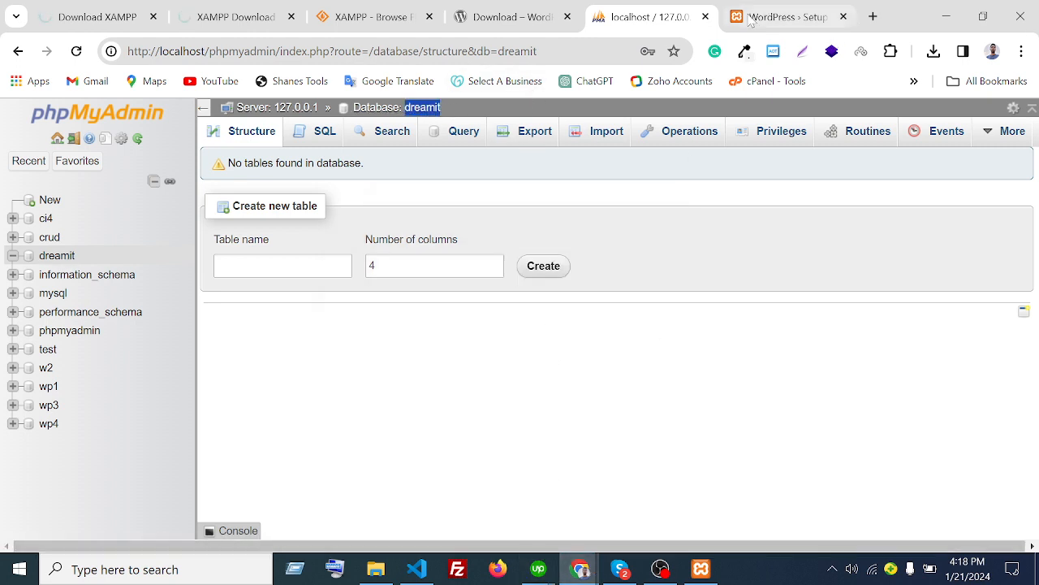
left_click(779, 16)
left_click(430, 284)
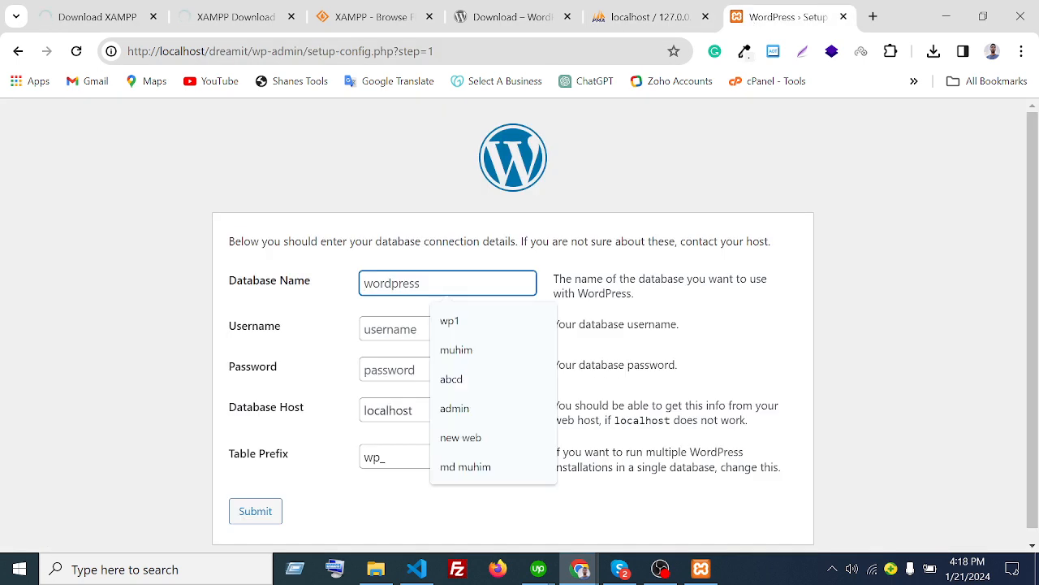
key("ctrl+v")
- Check the Username, Password, Host (localhost) and Table Prefix (wp_) fields, then go to phpMyAdmin
left_click(414, 329)
left_click(398, 371)
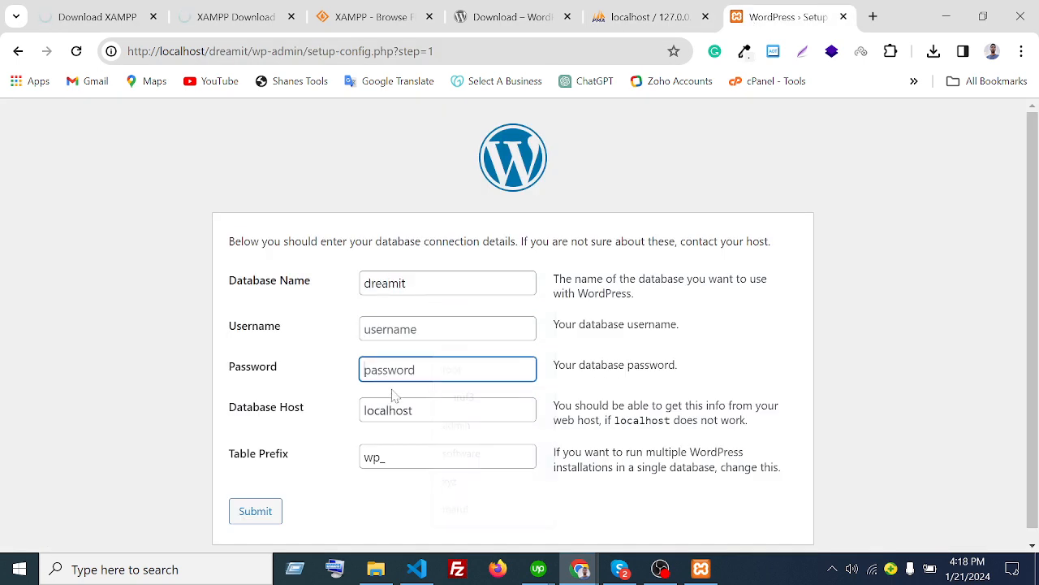
left_click(395, 410)
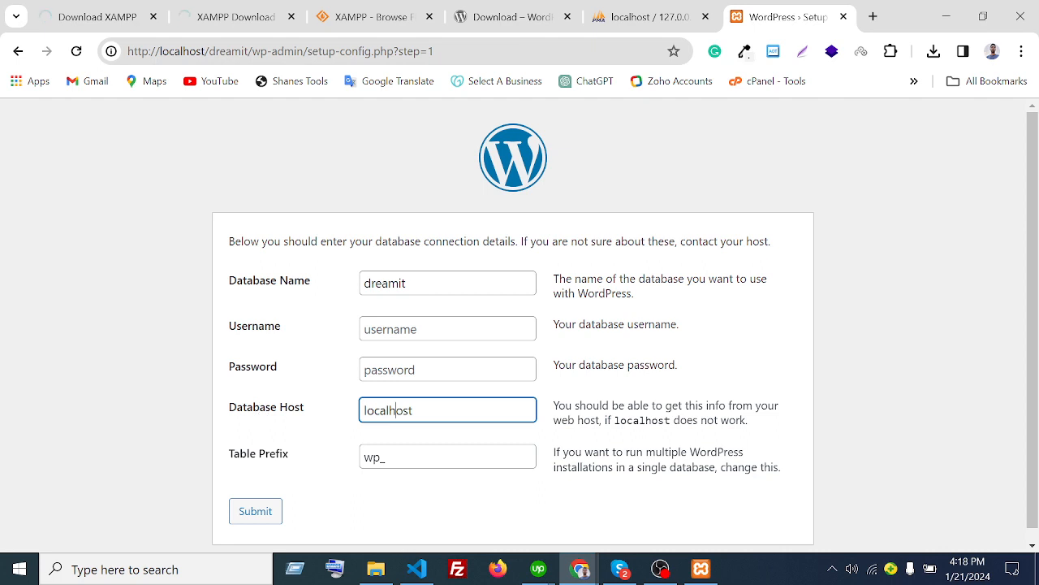
double_click(388, 410)
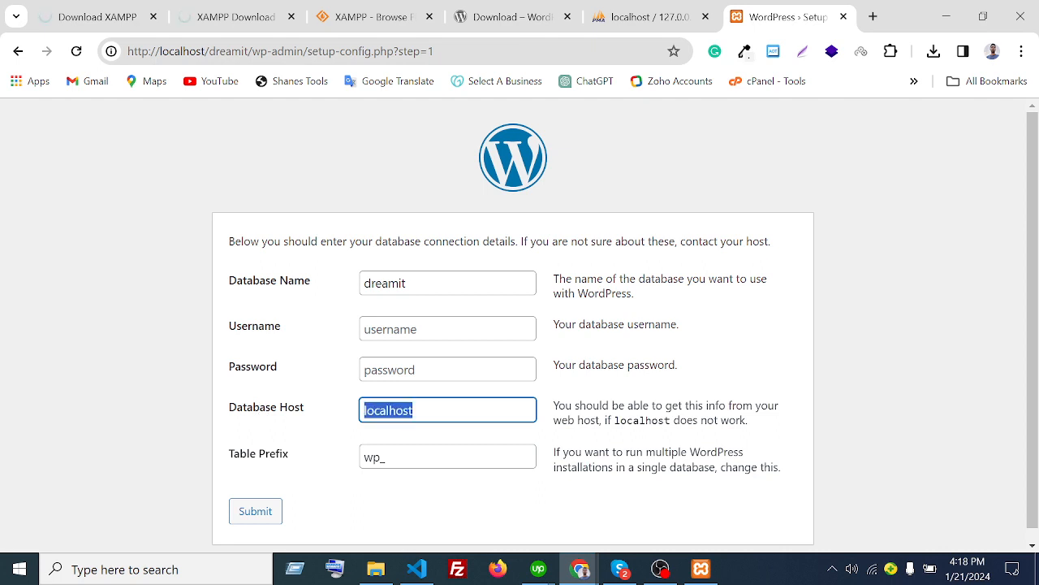
left_click(416, 410)
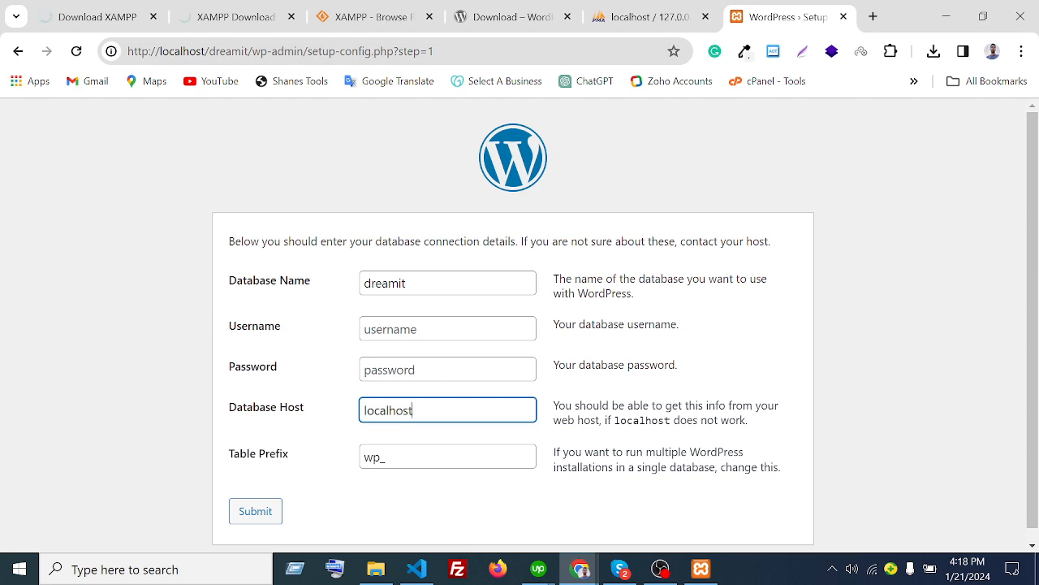
left_click_drag(381, 457, 355, 462)
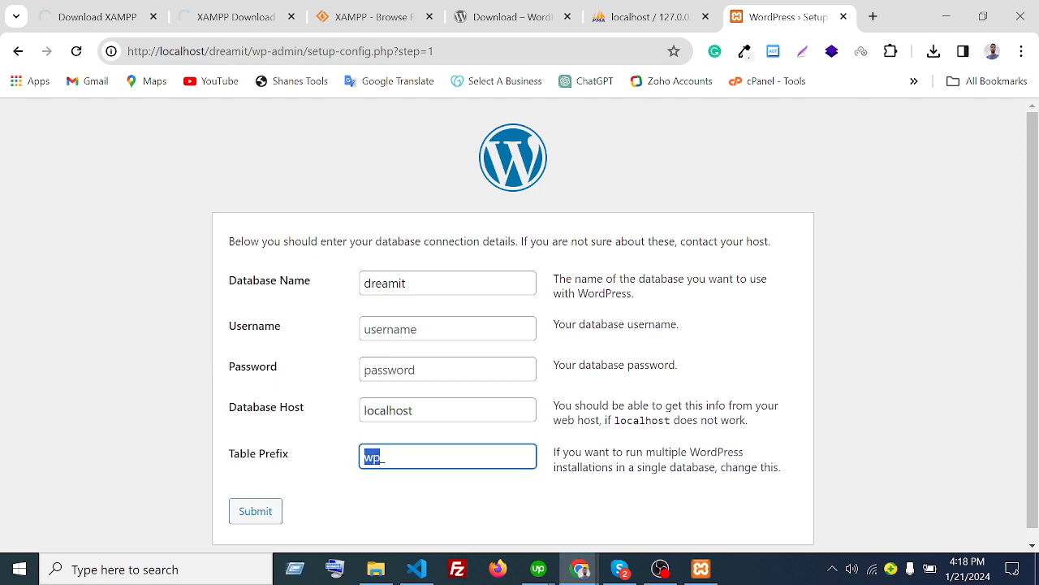
left_click(388, 457)
left_click(397, 331)
left_click(395, 370)
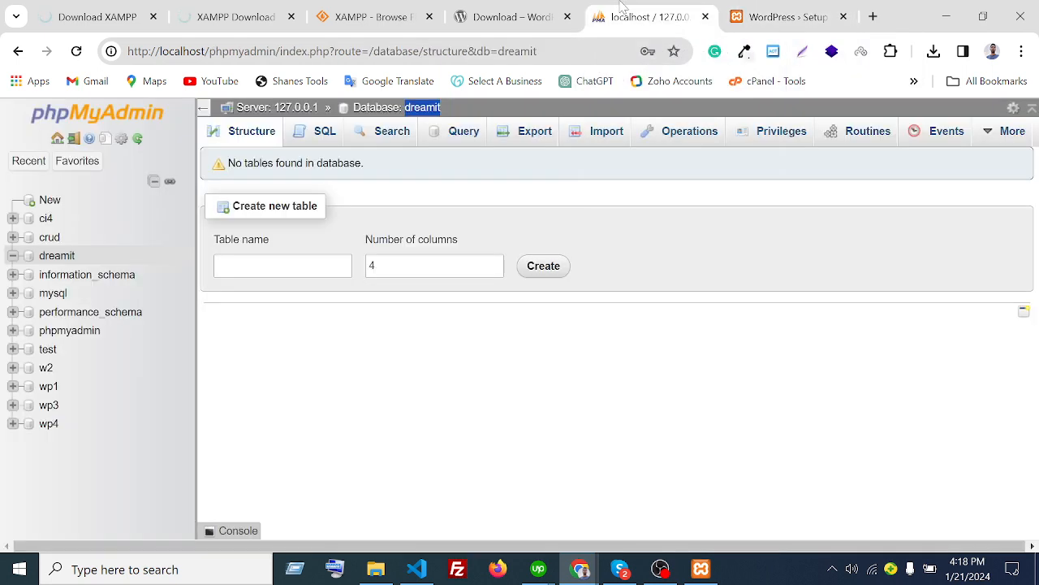
left_click(641, 17)
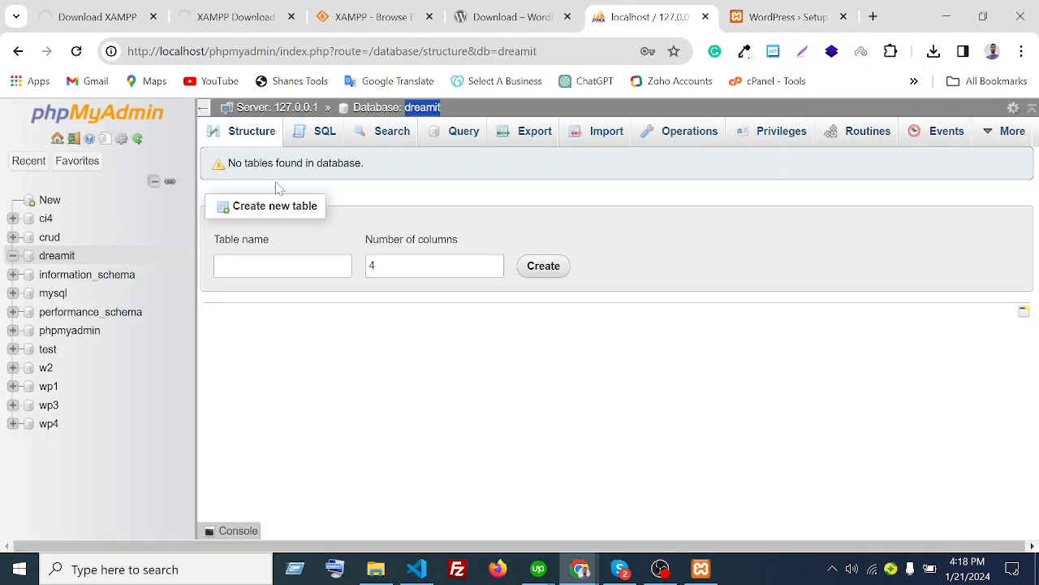
- Open the dreamit database's Privileges page in phpMyAdmin, which returns an error
left_click(56, 256)
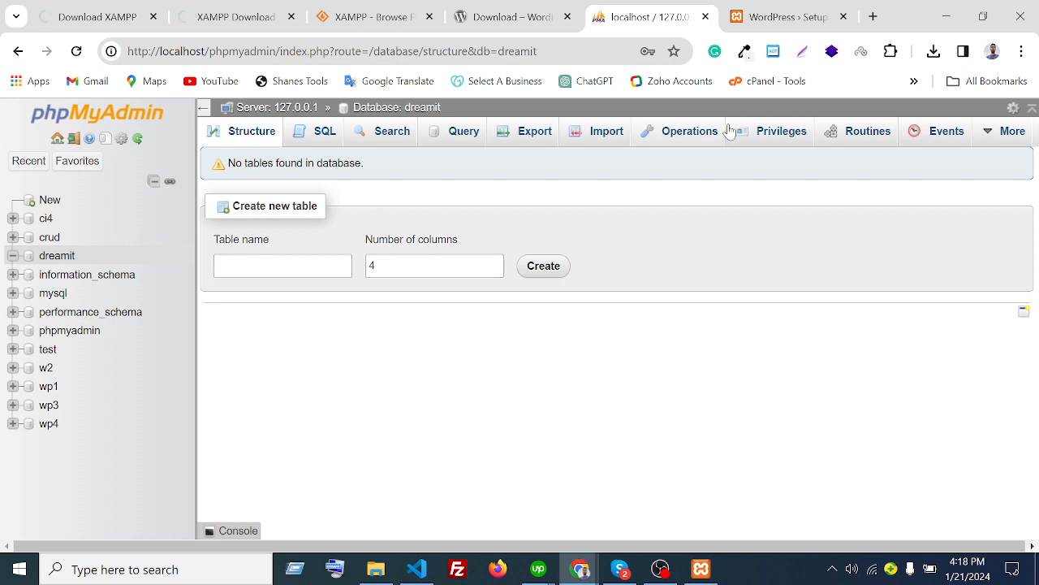
left_click(776, 134)
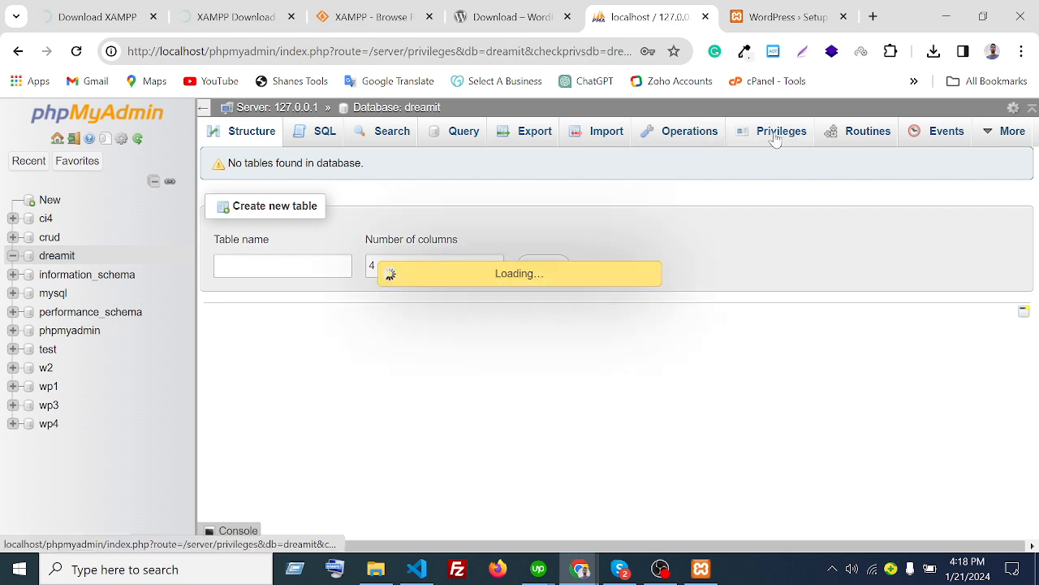
scroll(390, 365, "down", 5)
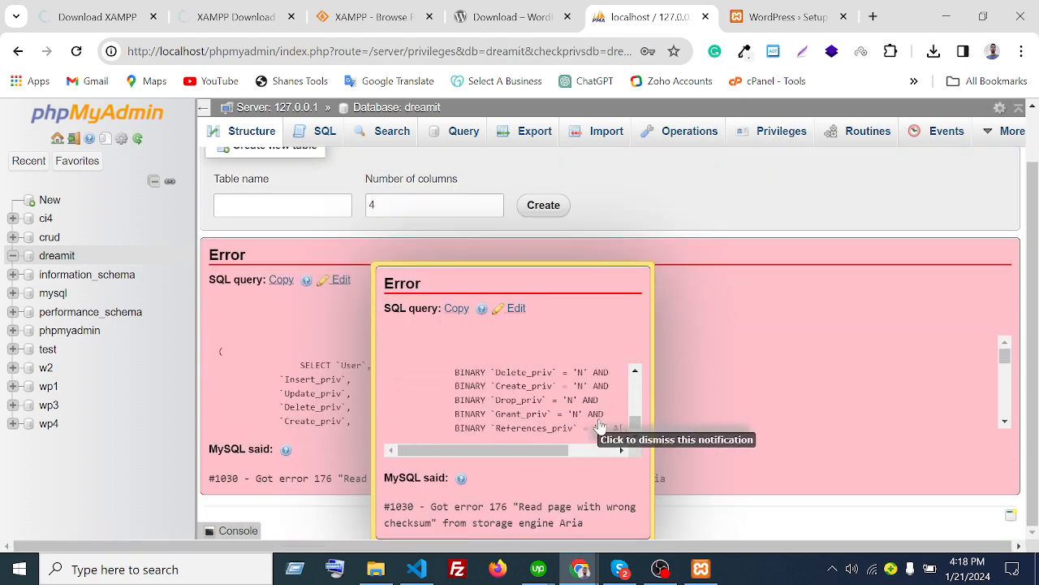
scroll(776, 382, "down", 5)
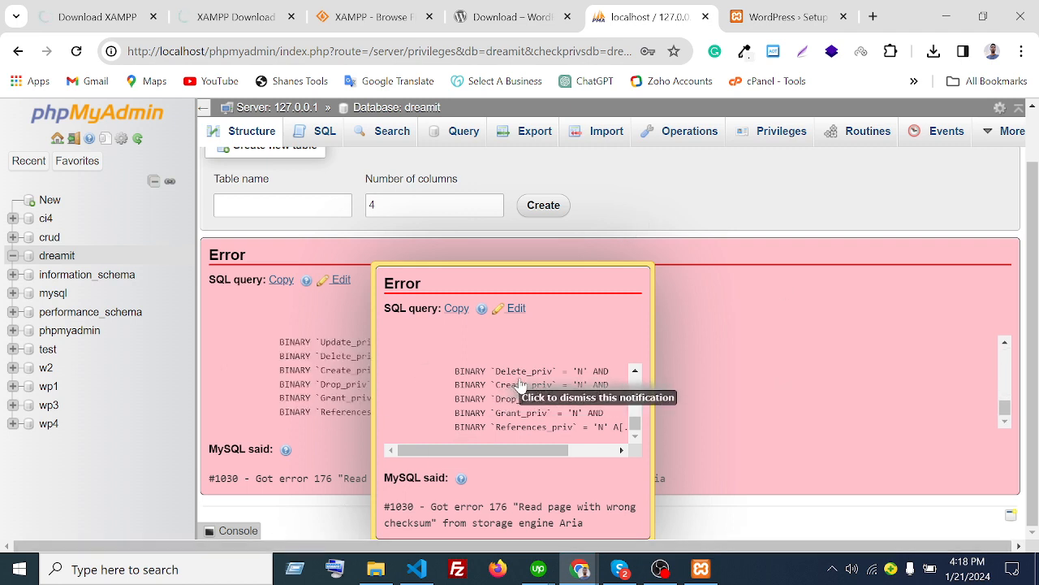
scroll(999, 411, "up", 5)
scroll(394, 410, "up", 5)
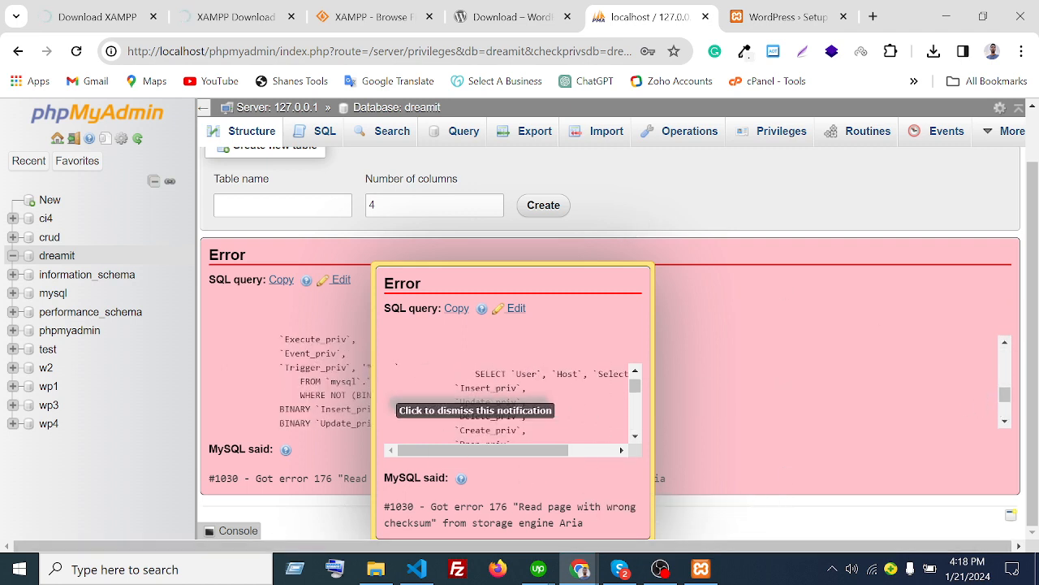
scroll(697, 296, "up", 2)
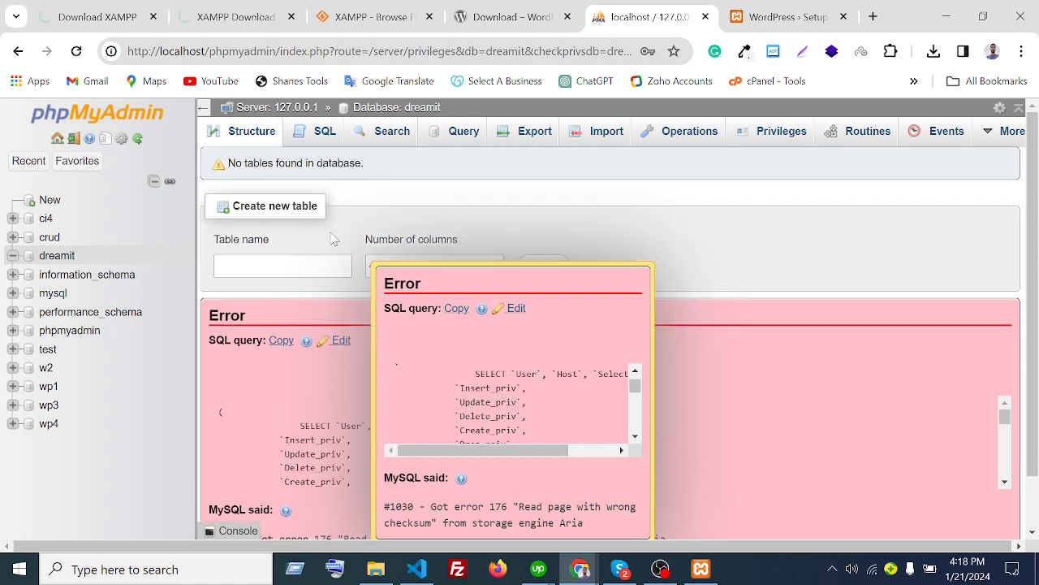
scroll(693, 262, "down", 1)
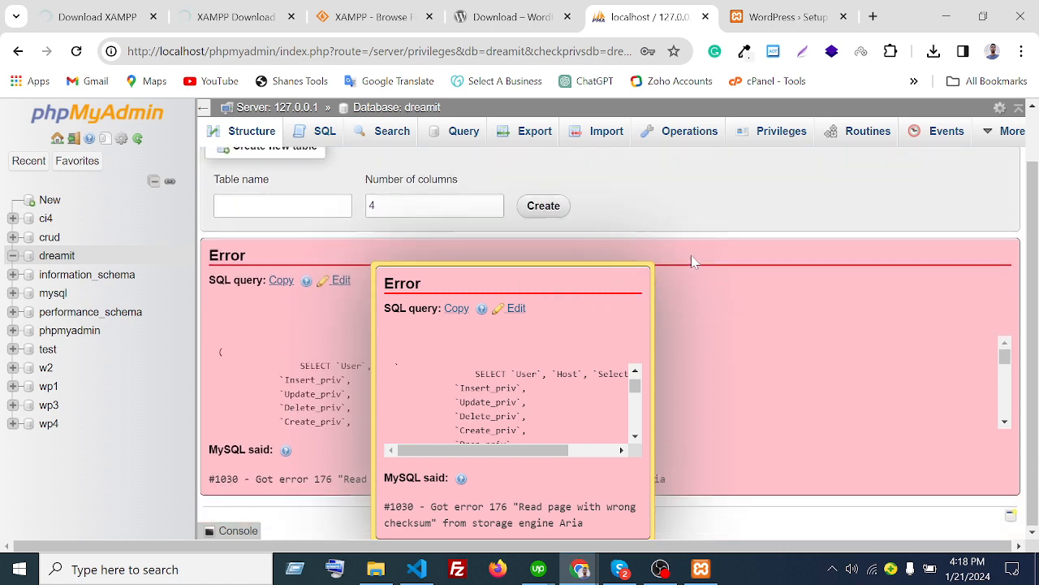
scroll(752, 214, "up", 1)
- Open the SQL console and retry Privileges, hitting error #1030 again, then return to WordPress
left_click(238, 531)
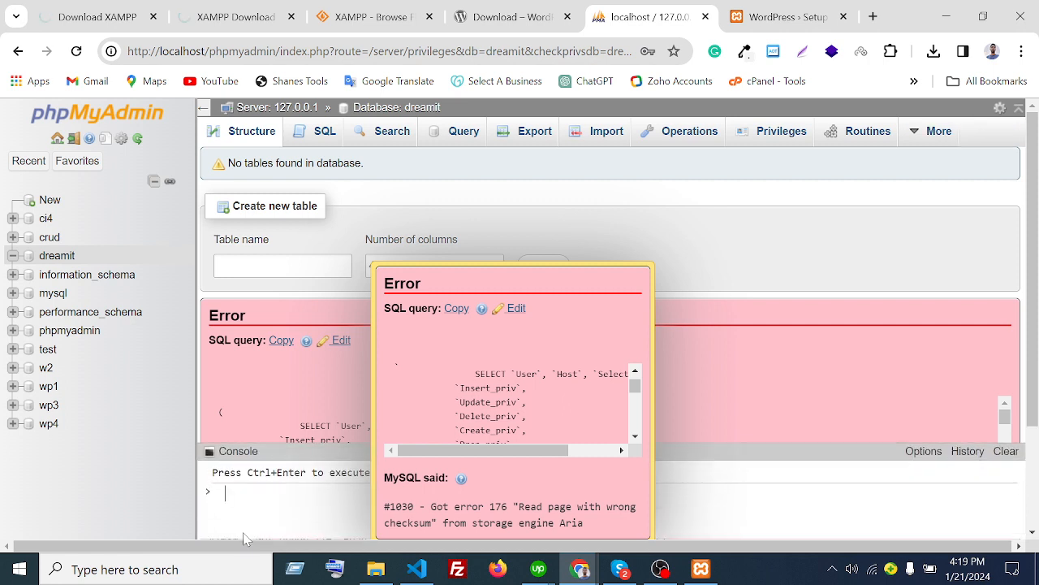
scroll(689, 394, "down", 2)
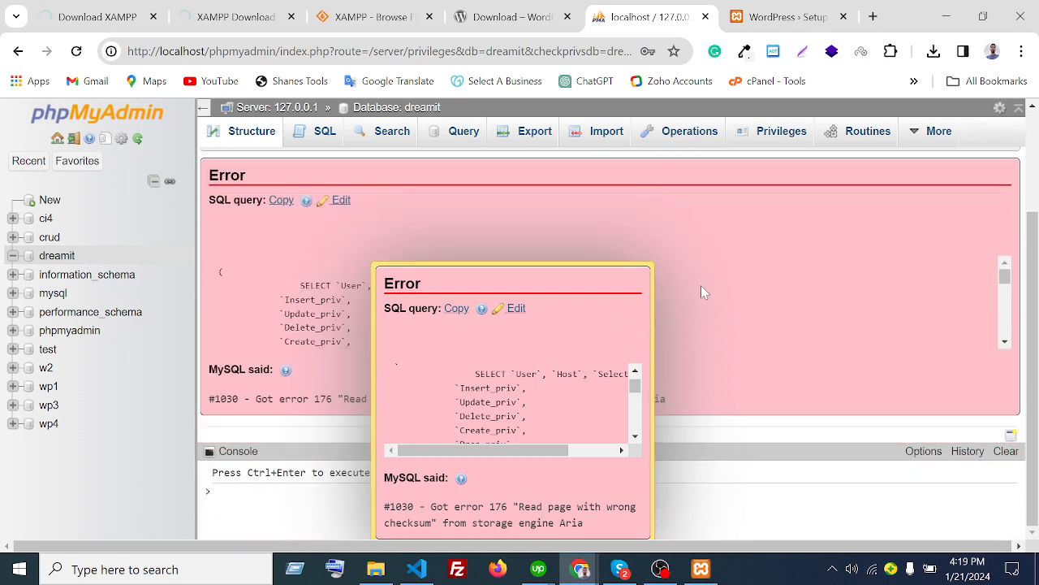
scroll(851, 217, "up", 2)
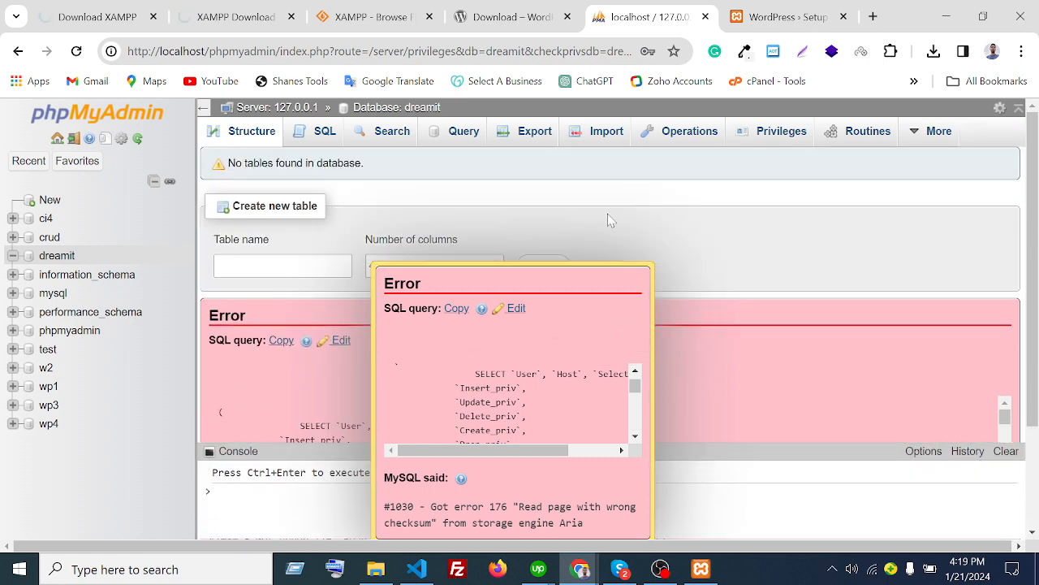
left_click(780, 136)
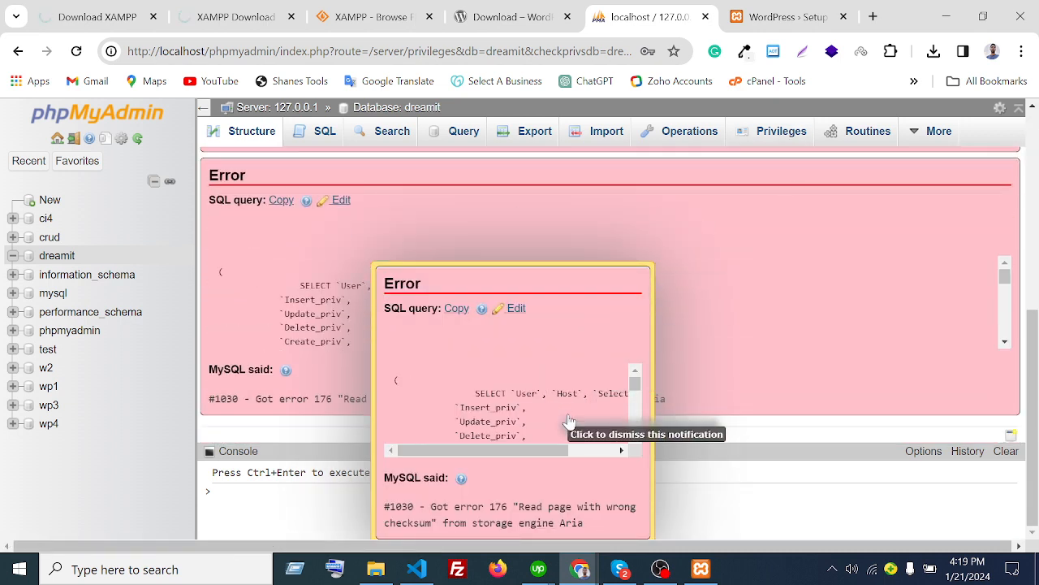
scroll(568, 422, "down", 1)
scroll(568, 421, "down", 2)
scroll(568, 421, "up", 1)
scroll(569, 422, "down", 3)
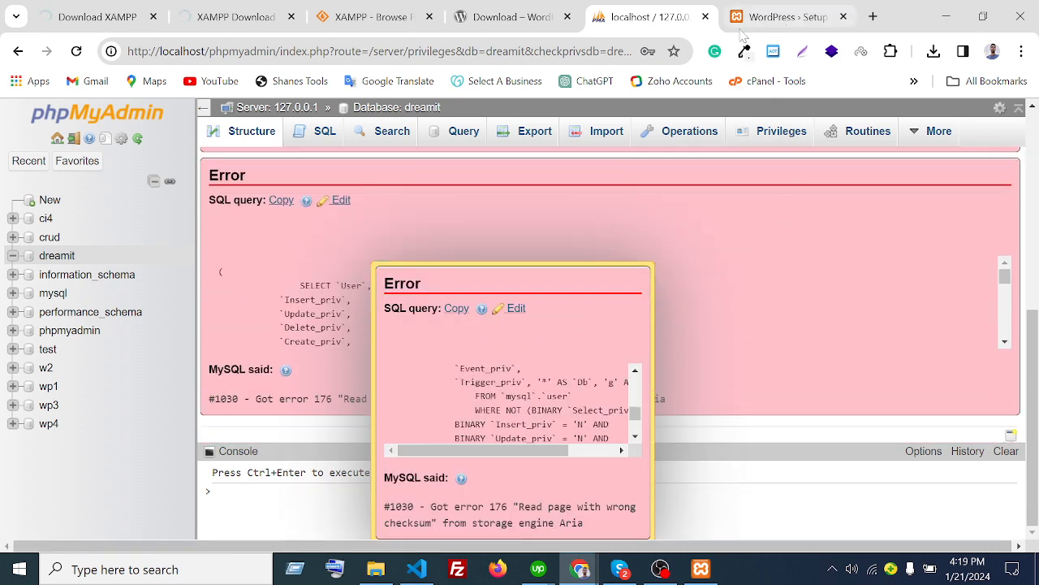
left_click(739, 12)
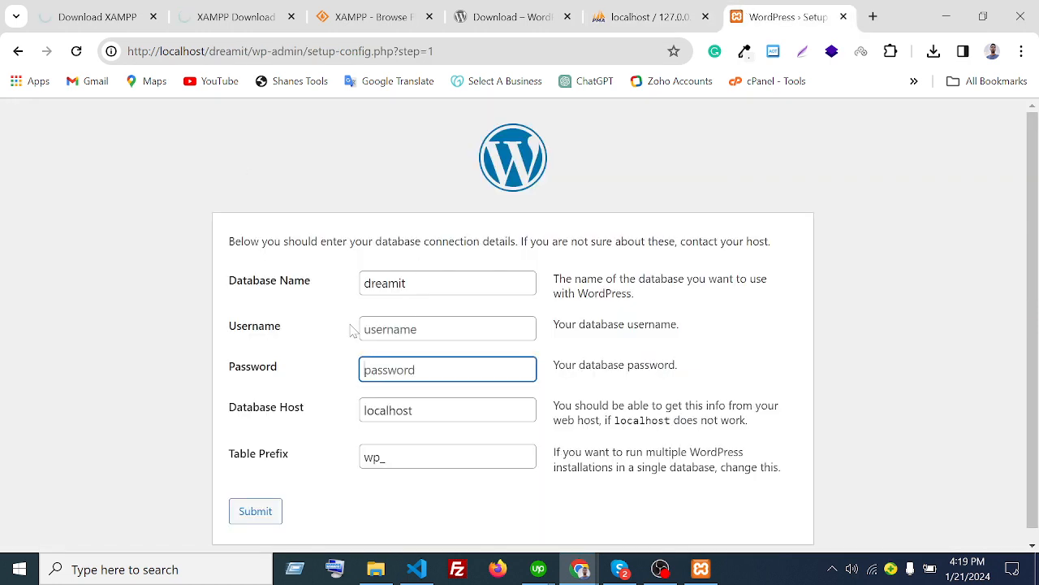
- Pick root from the autofill list as the database username and check the wp_ prefix
left_click(447, 329)
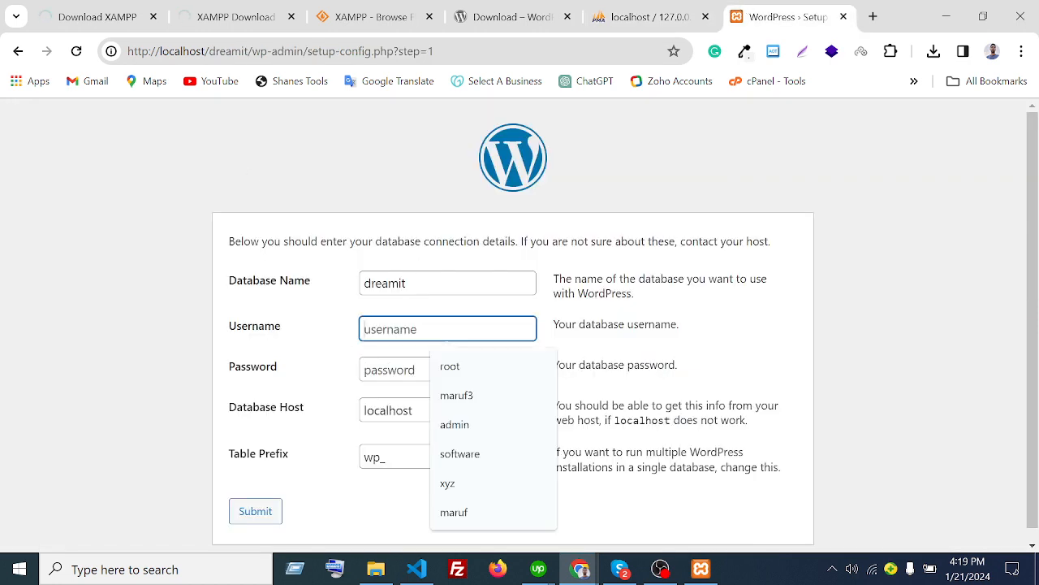
left_click(454, 366)
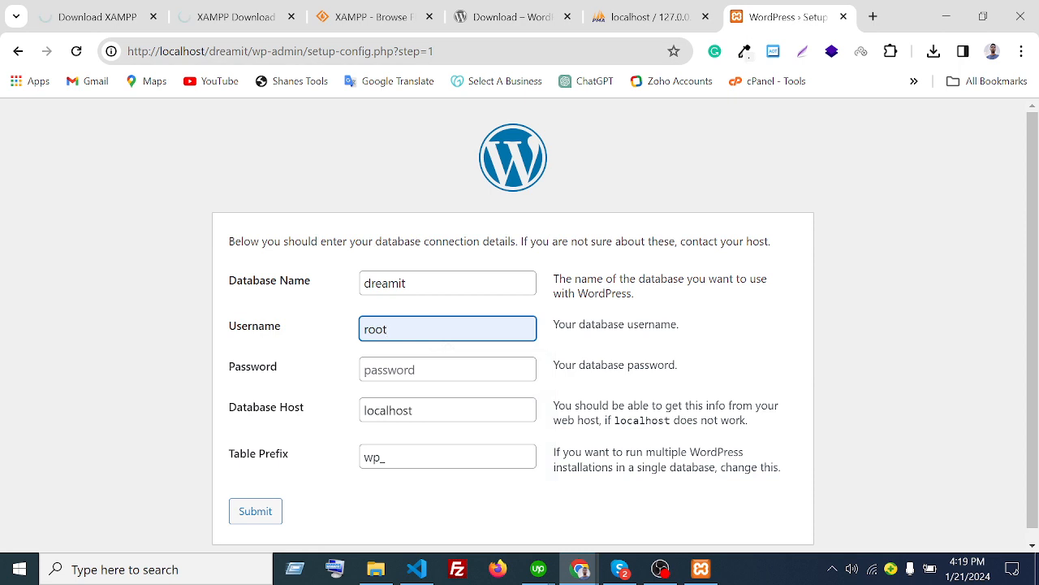
left_click(447, 369)
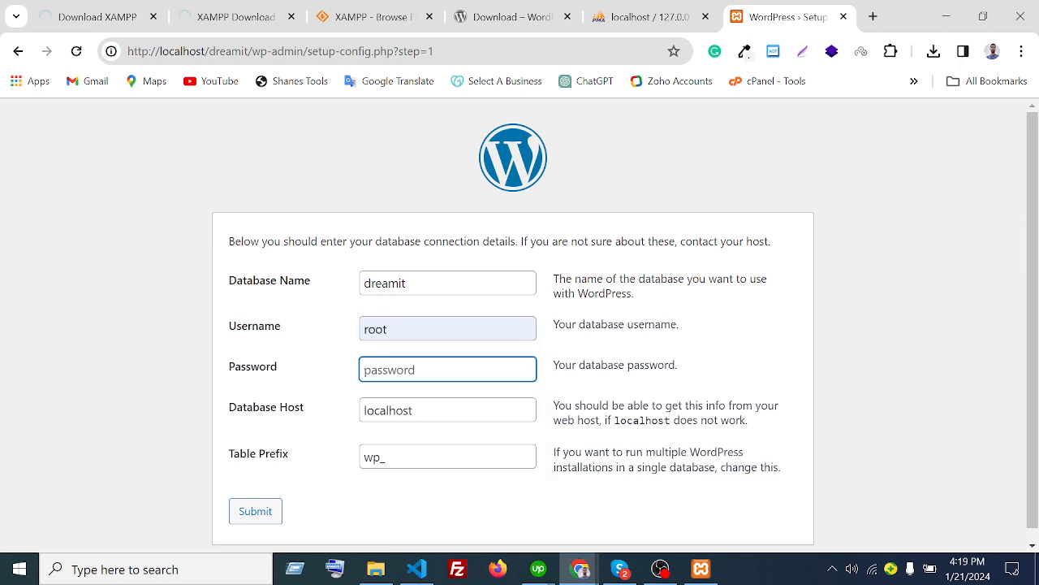
left_click_drag(387, 457, 328, 460)
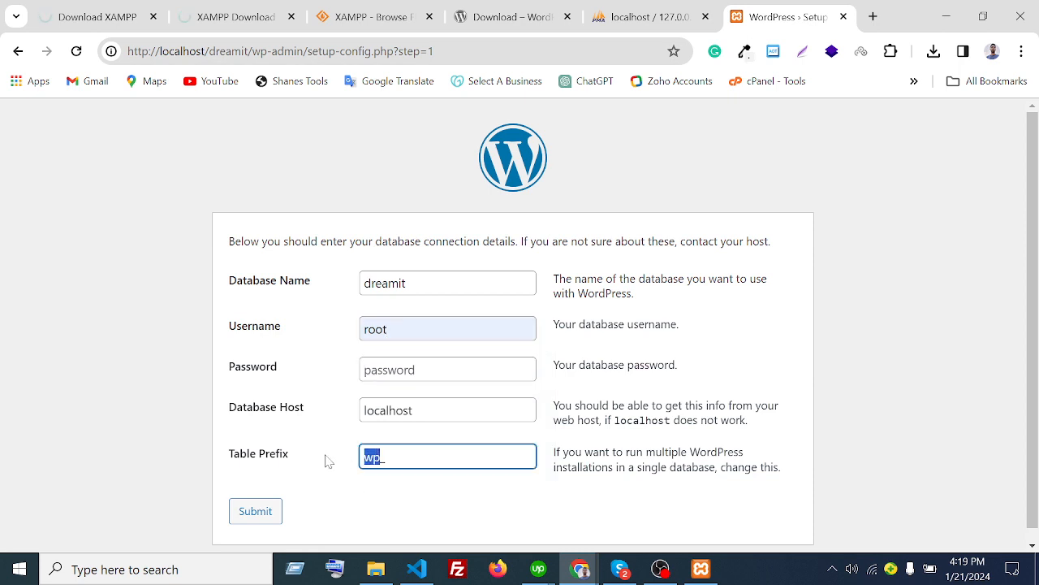
left_click(387, 457)
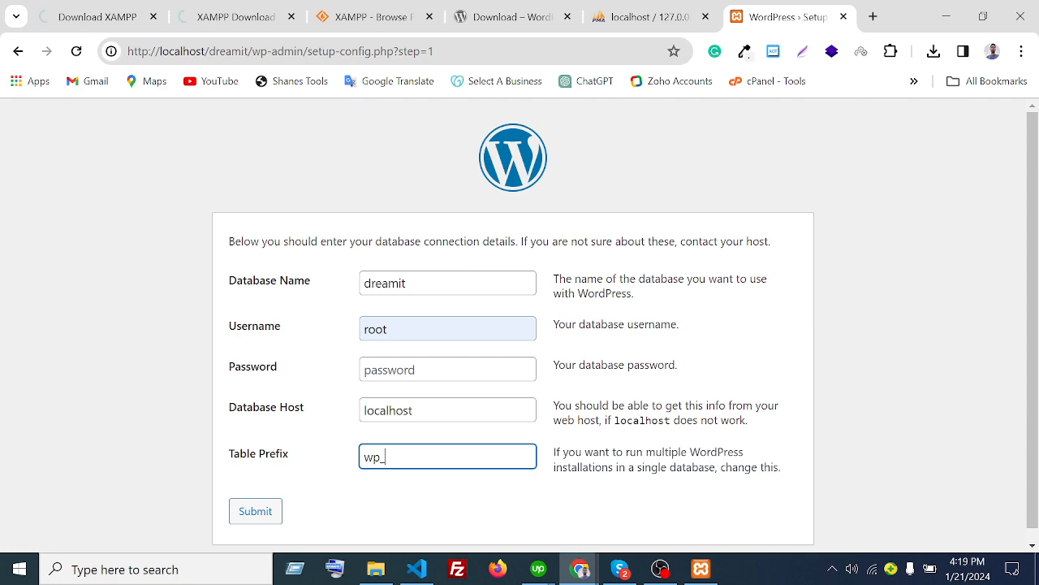
left_click(646, 10)
scroll(806, 315, "up", 1)
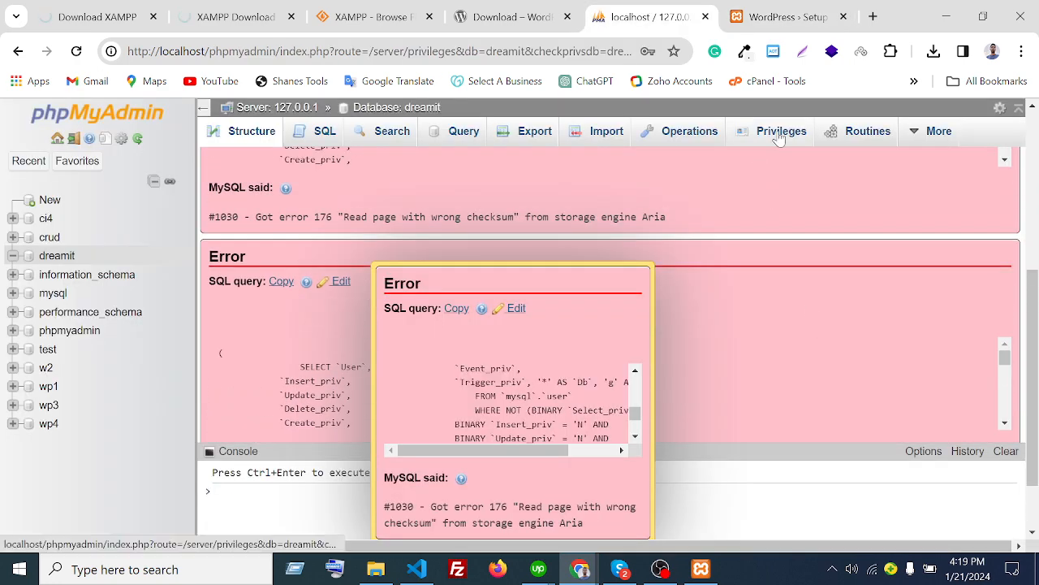
- Retry dreamit's Privileges view, which fails again with Aria checksum error #1030
left_click(58, 263)
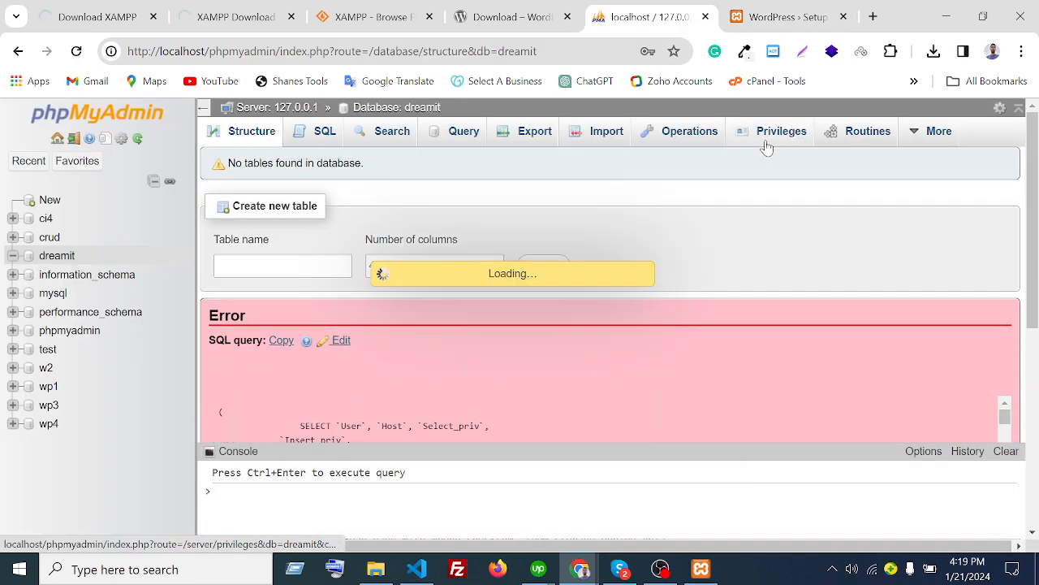
left_click(782, 134)
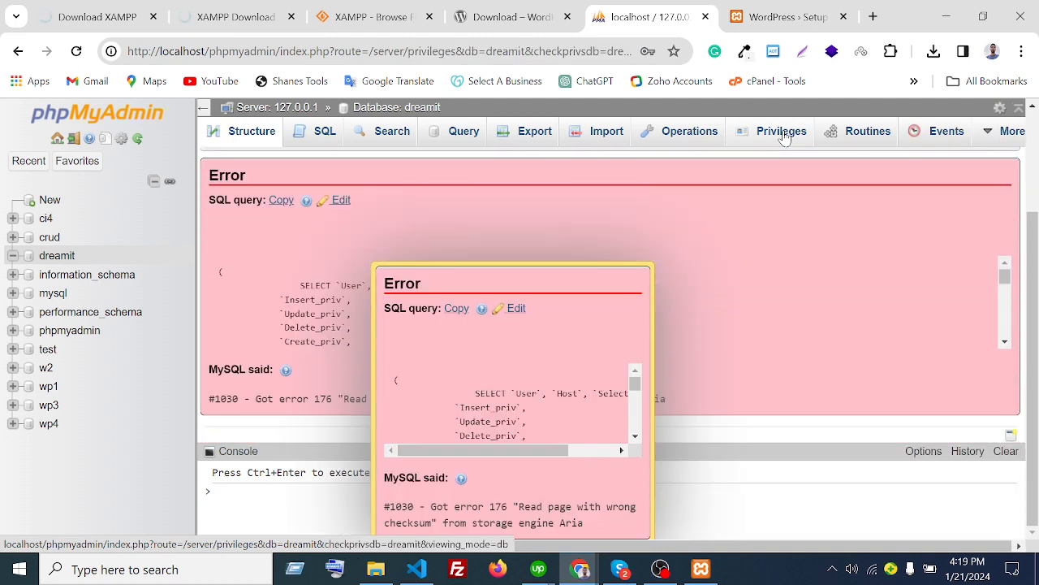
scroll(349, 280, "down", 5)
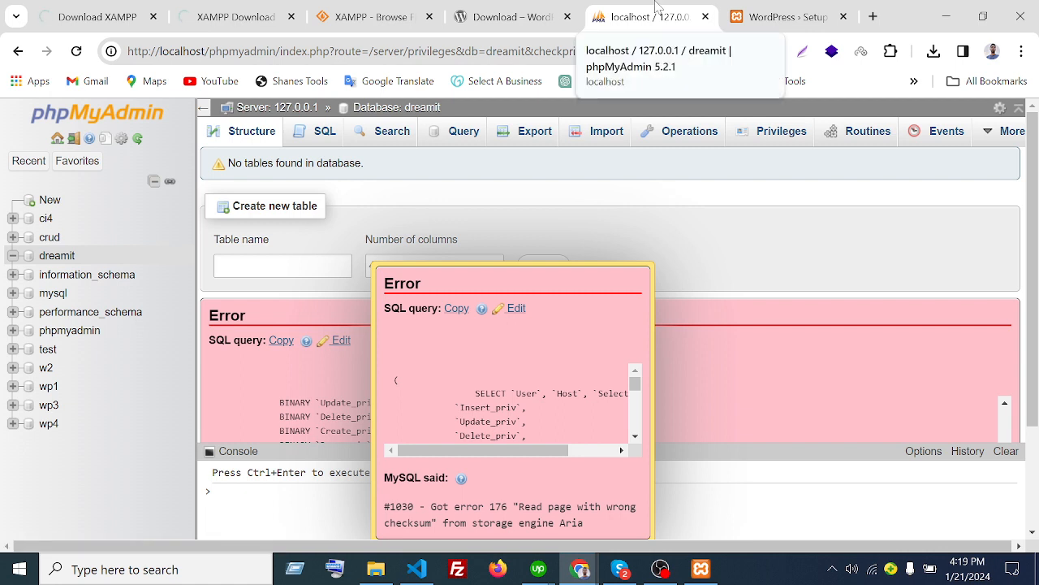
left_click(784, 16)
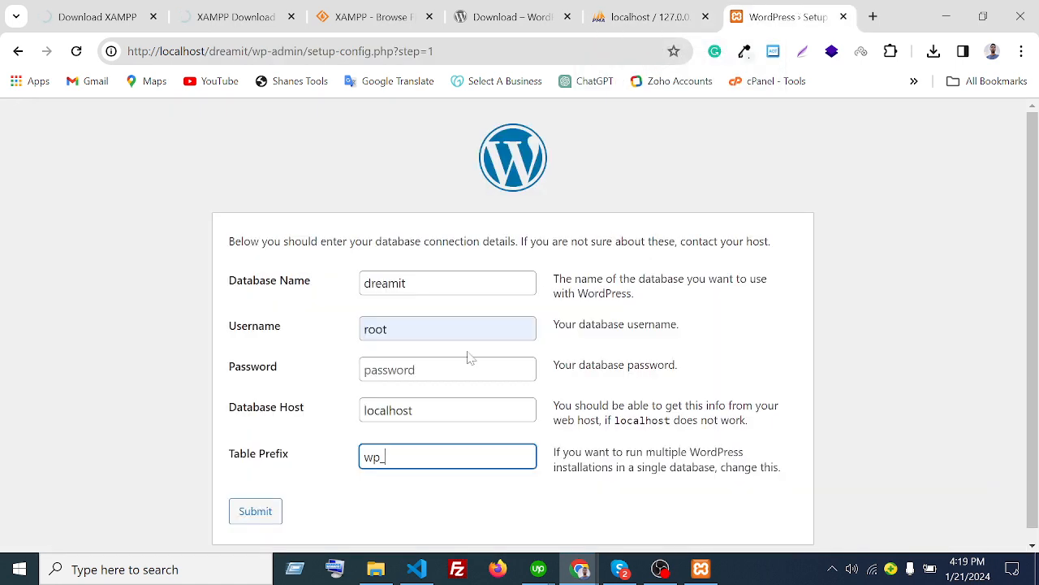
- Submit the database connection form with dreamit, root and localhost
left_click(410, 329)
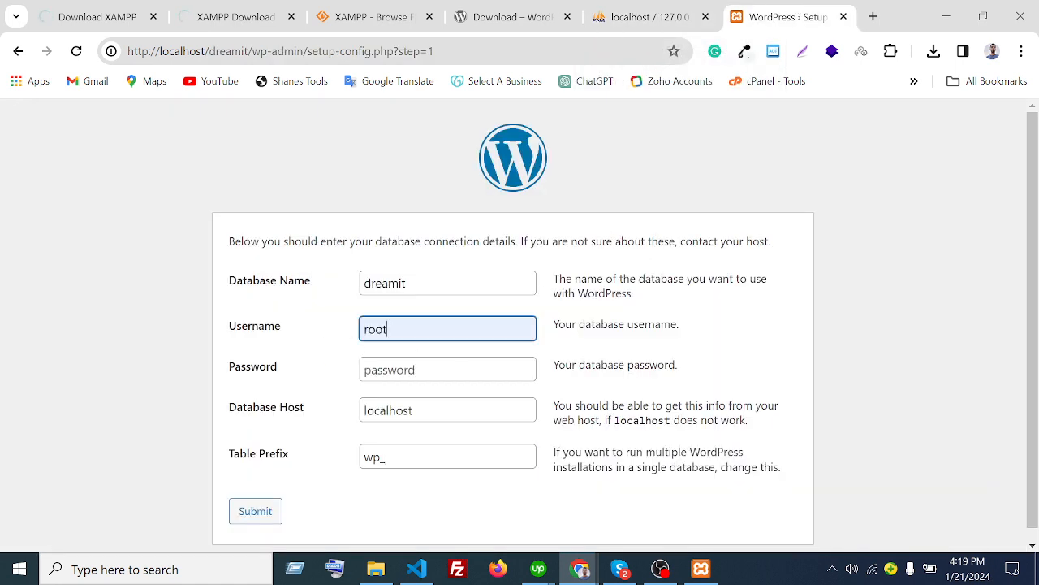
key("Tab")
scroll(301, 459, "down", 1)
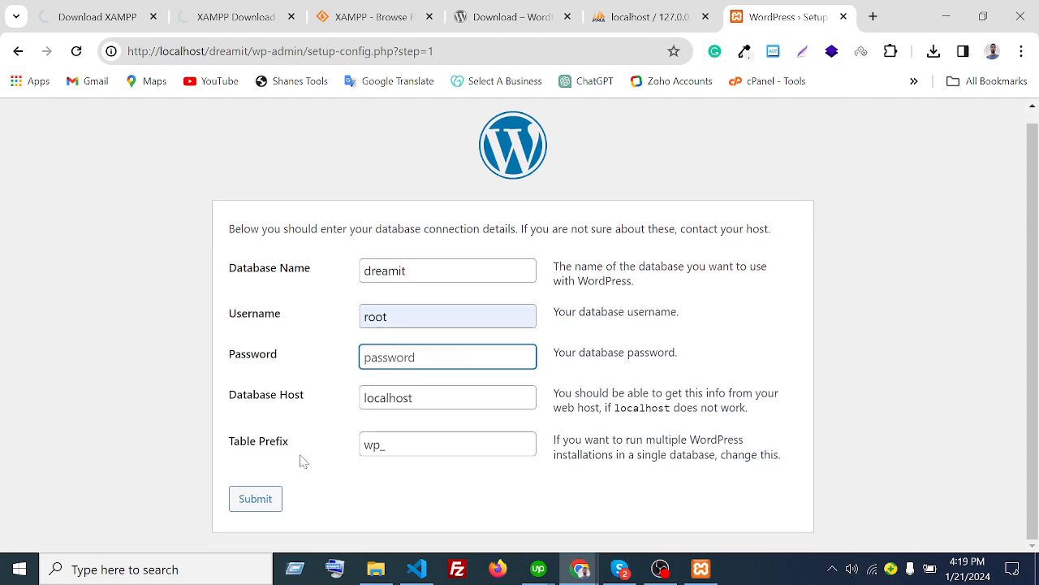
left_click(272, 497)
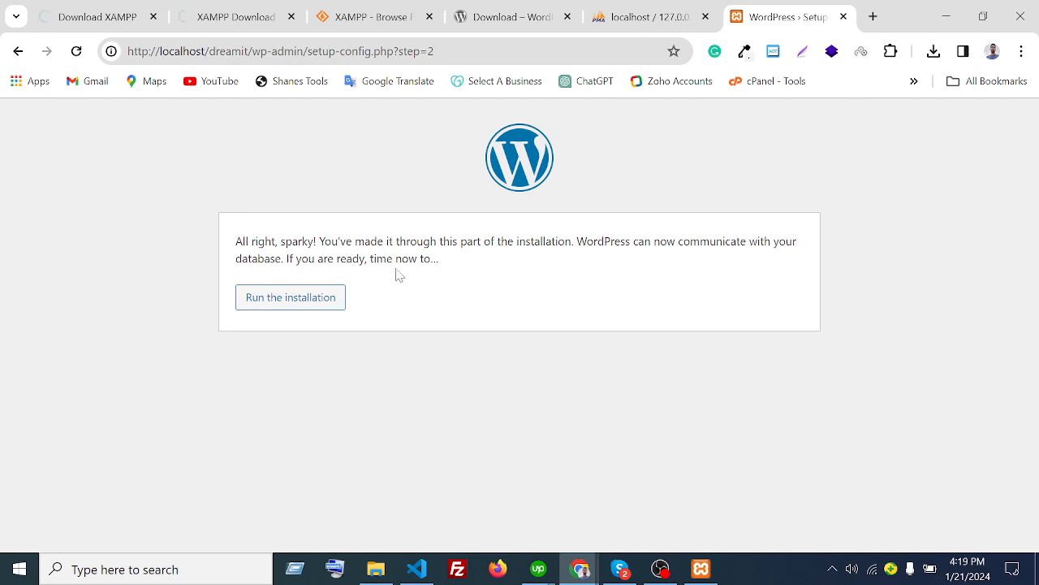
- Read the database-communication confirmation and run the WordPress installation
left_click_drag(576, 227, 345, 258)
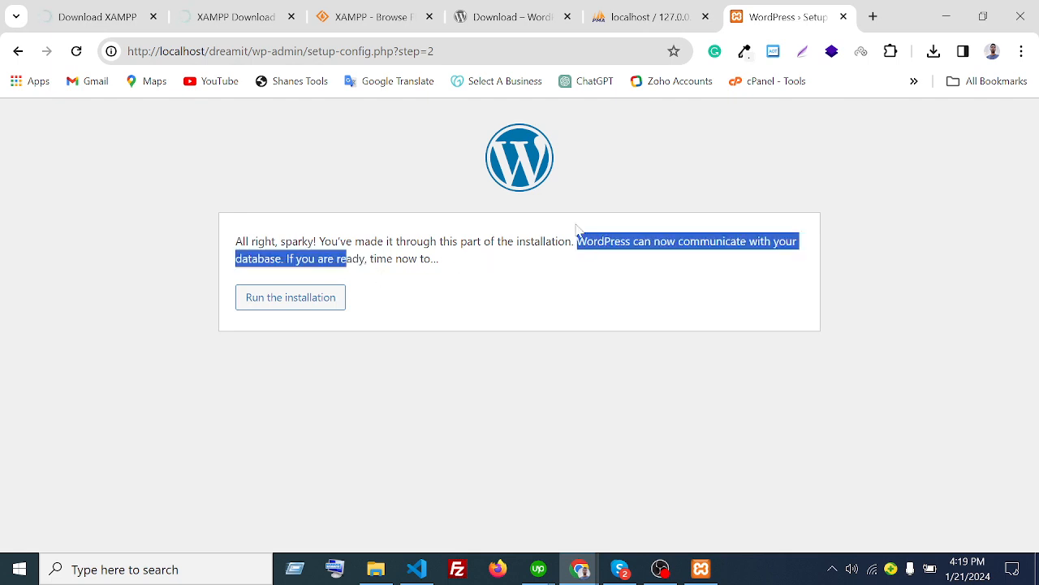
left_click(319, 228)
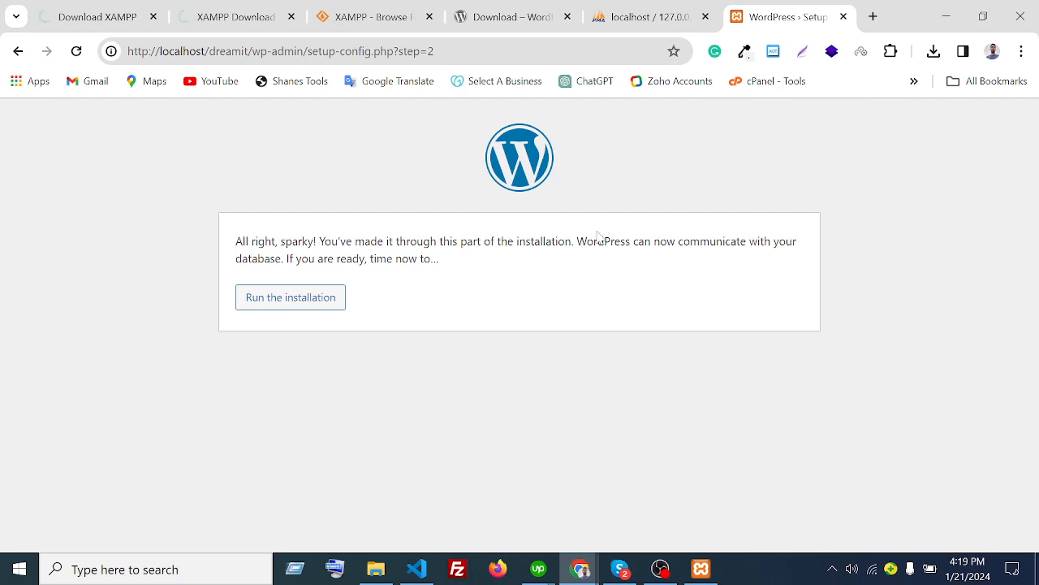
left_click(276, 310)
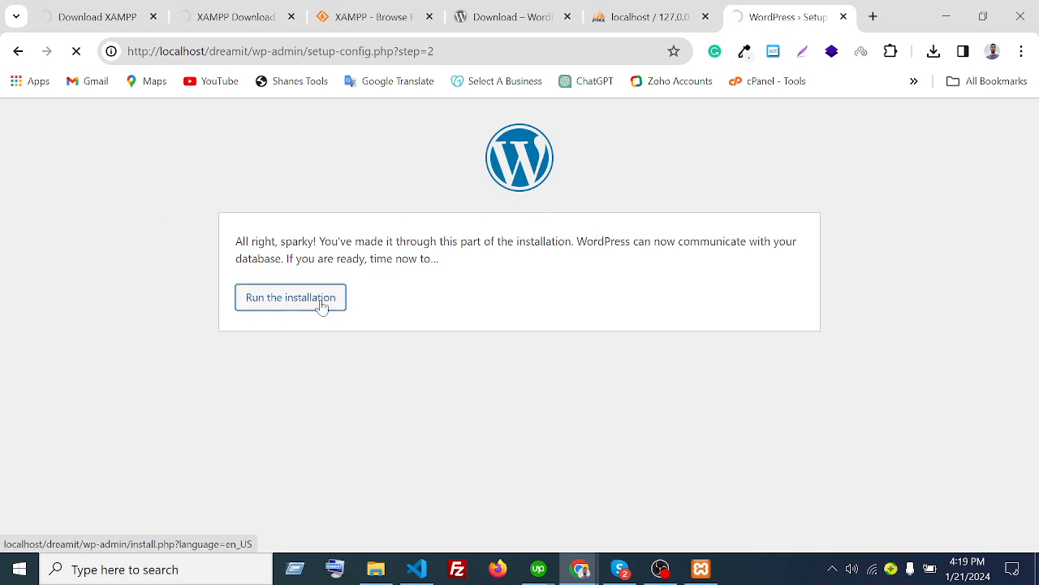
- Inspect the install form's Site Title, Username, Password and email fields
scroll(601, 365, "down", 2)
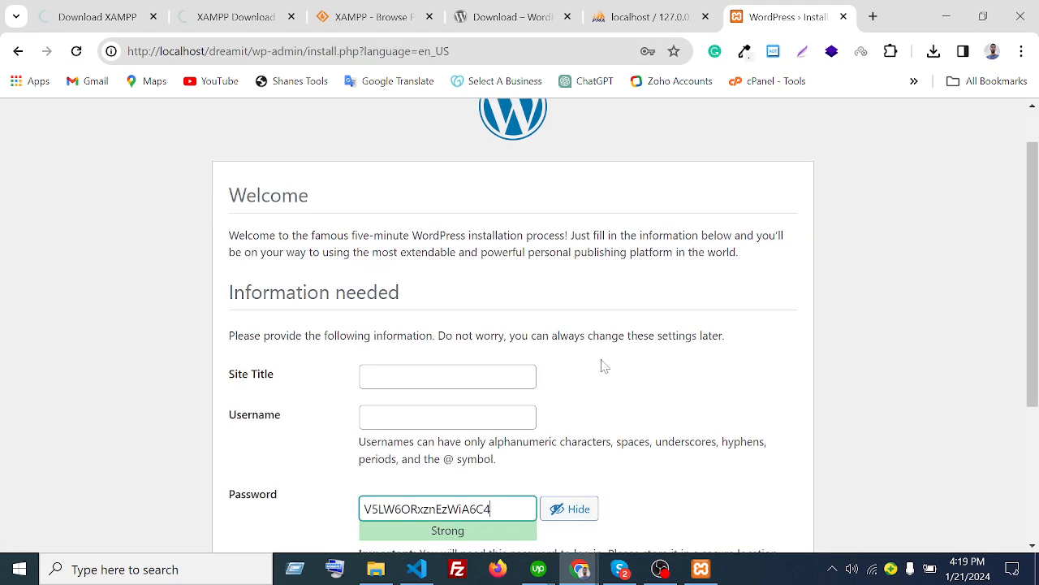
triple_click(254, 246)
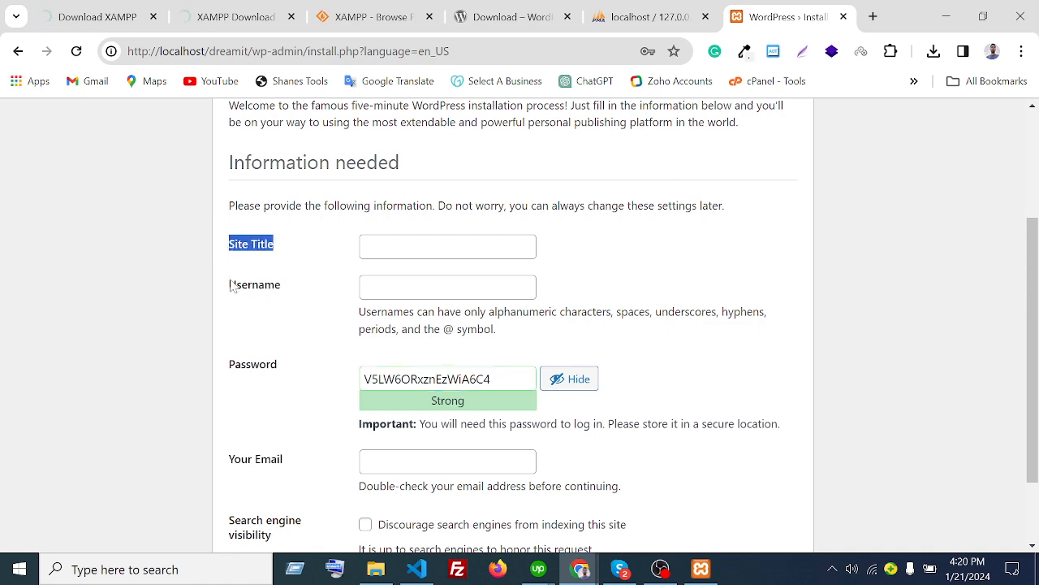
scroll(294, 325, "up", 2)
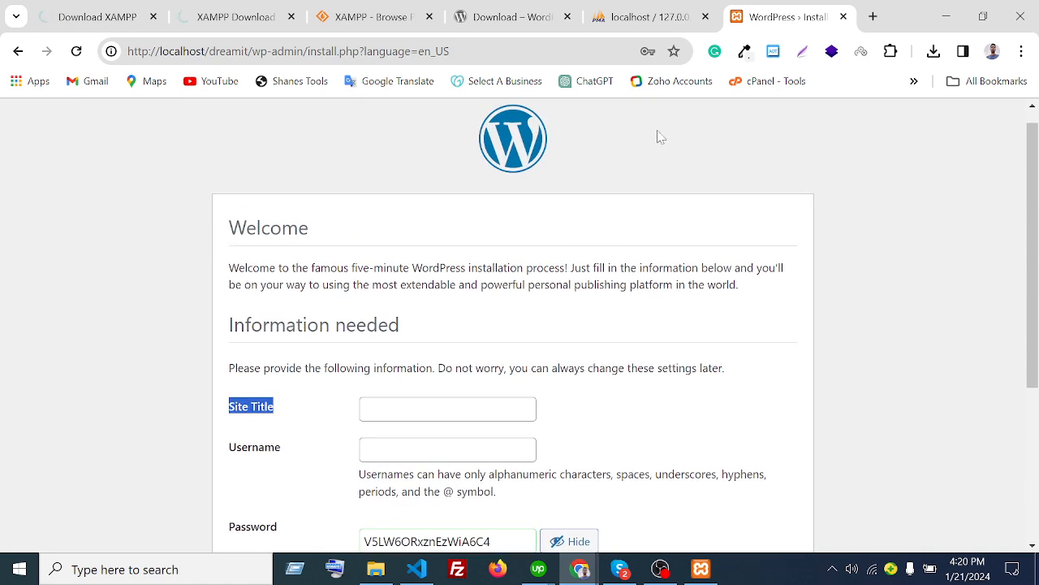
scroll(641, 256, "down", 1)
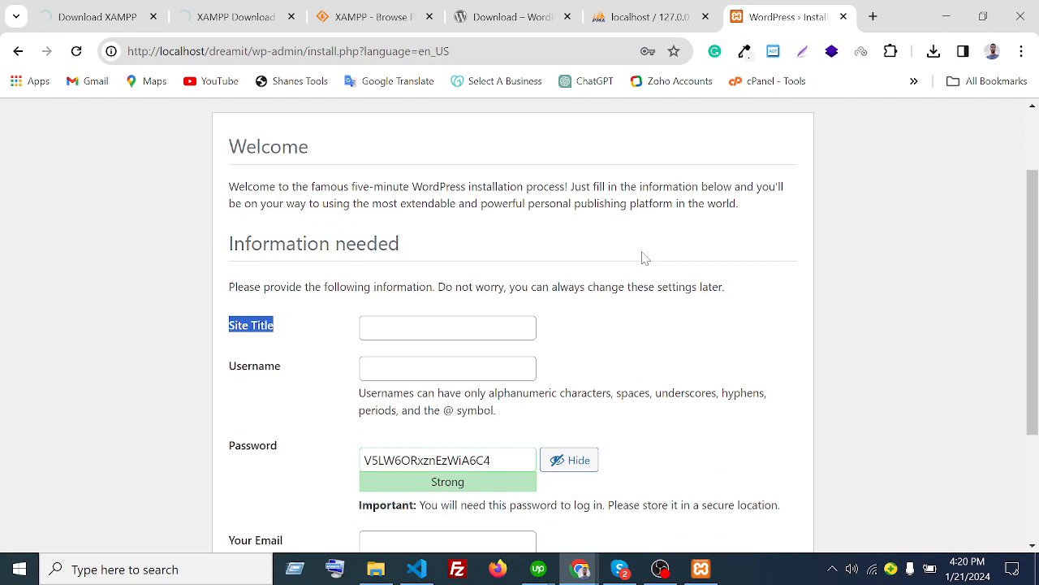
left_click(302, 339)
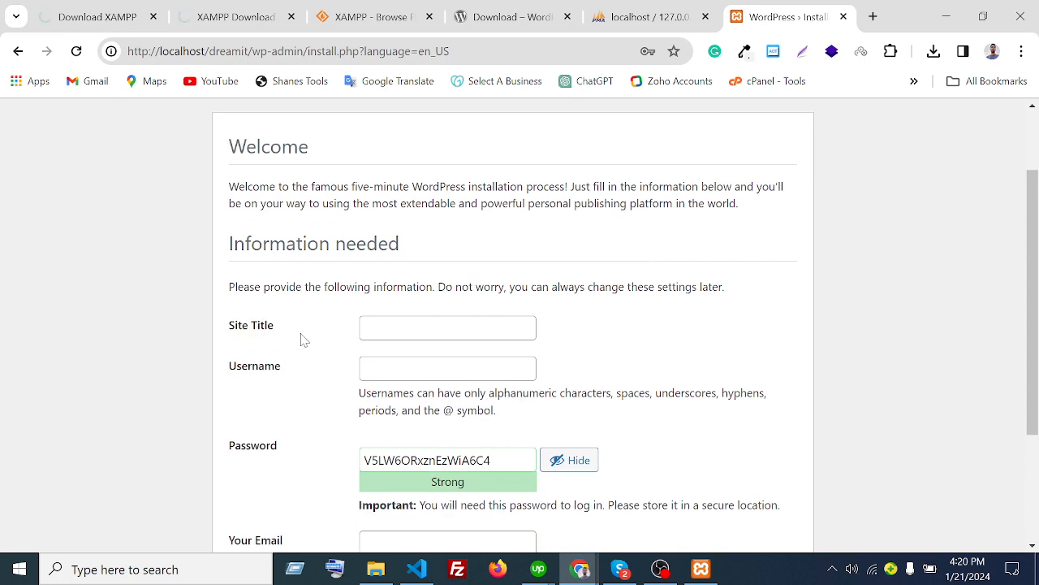
left_click_drag(303, 339, 193, 343)
left_click(306, 325)
left_click(439, 328)
scroll(297, 236, "down", 1)
left_click(297, 237)
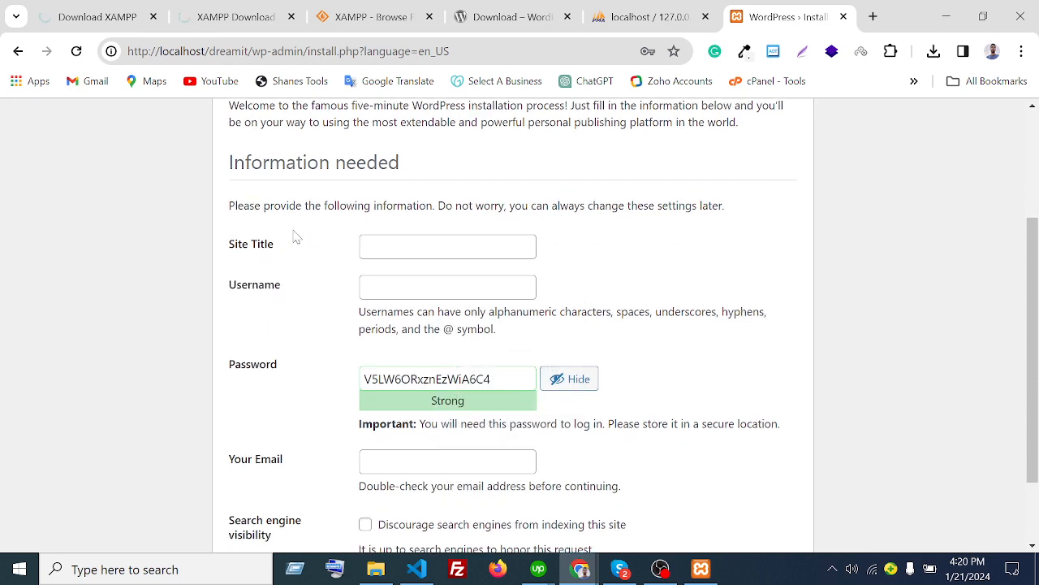
left_click(439, 247)
left_click(271, 294)
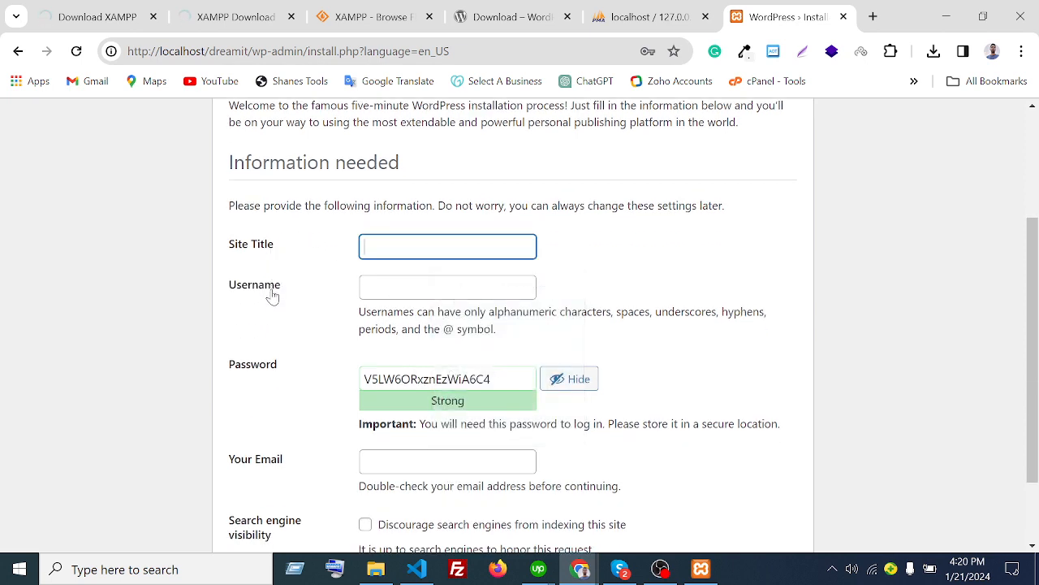
left_click(439, 288)
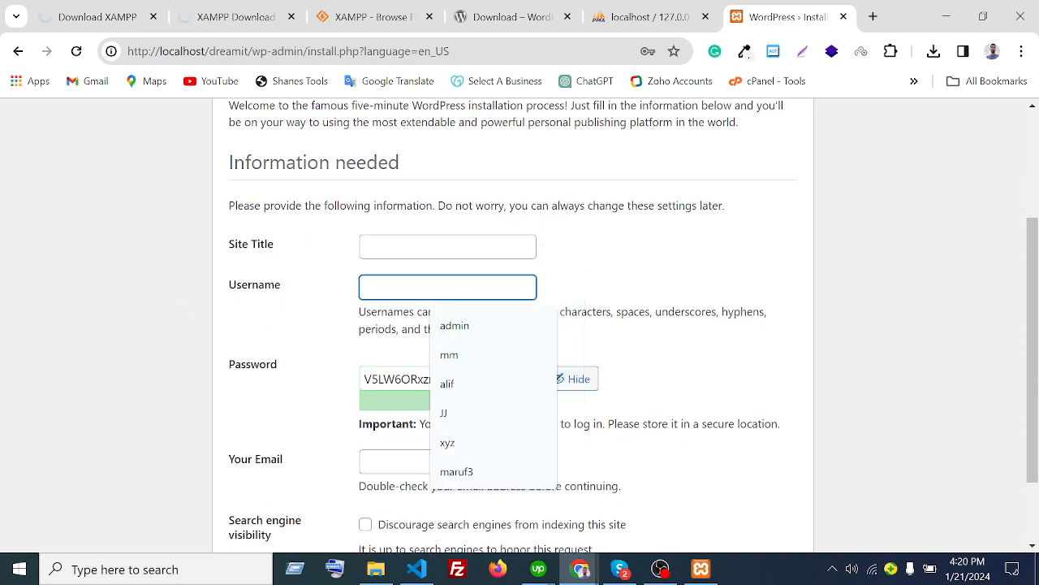
scroll(439, 287, "down", 2)
left_click(389, 281)
left_click(389, 365)
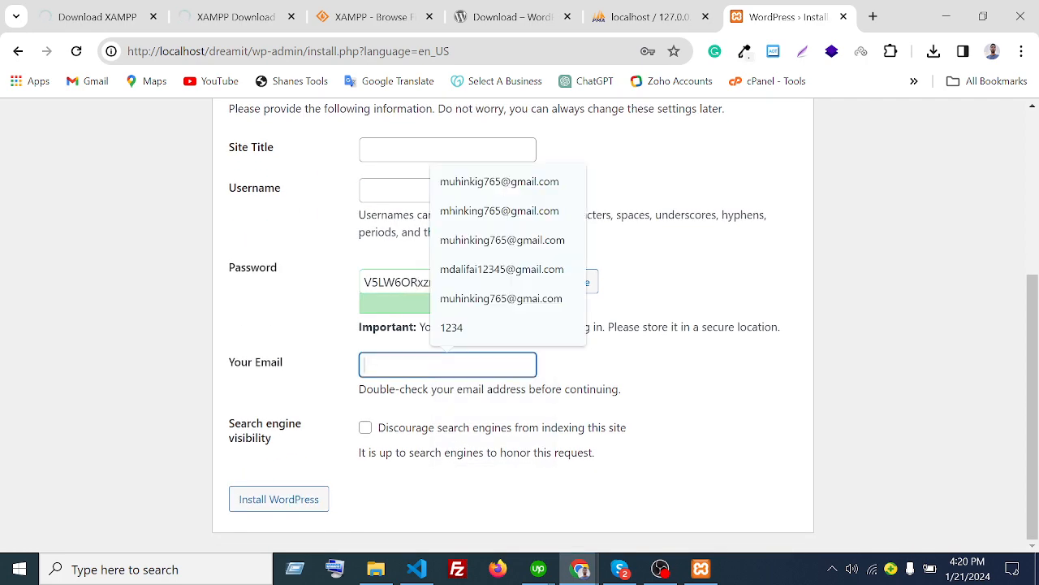
- Fill the Site Title with the saved entry, trimmed to 'my frist wordpress wesite'
left_click_drag(313, 429, 223, 424)
left_click(313, 432)
scroll(313, 446, "up", 3)
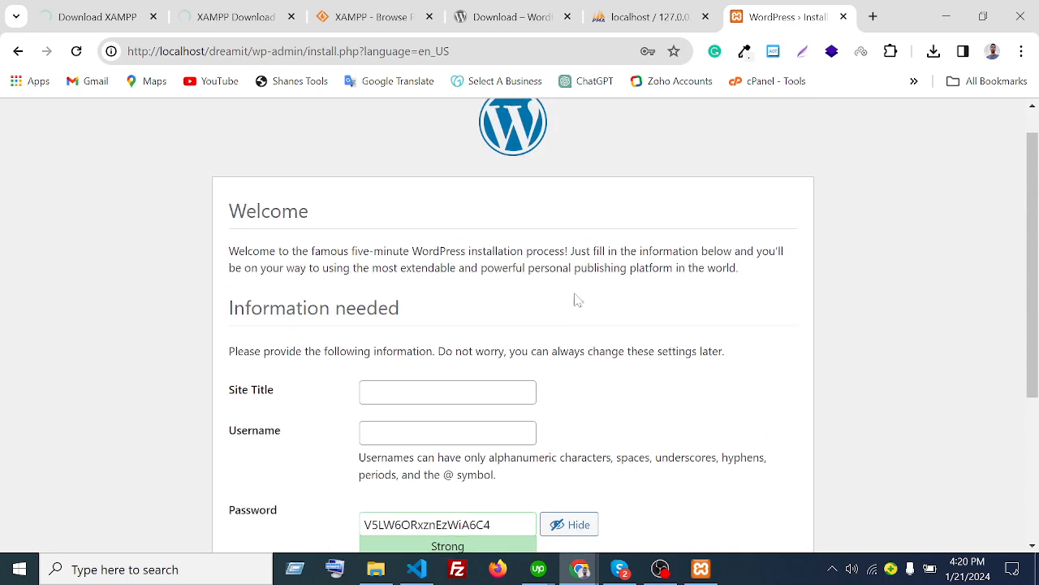
scroll(592, 341, "down", 1)
left_click(447, 313)
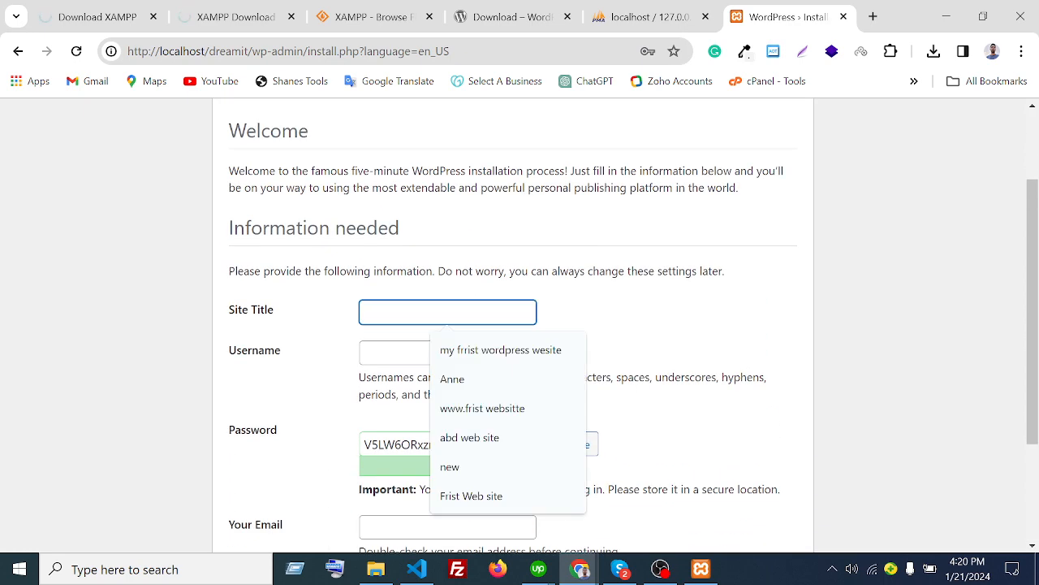
scroll(402, 249, "down", 1)
left_click(406, 233)
left_click(493, 272)
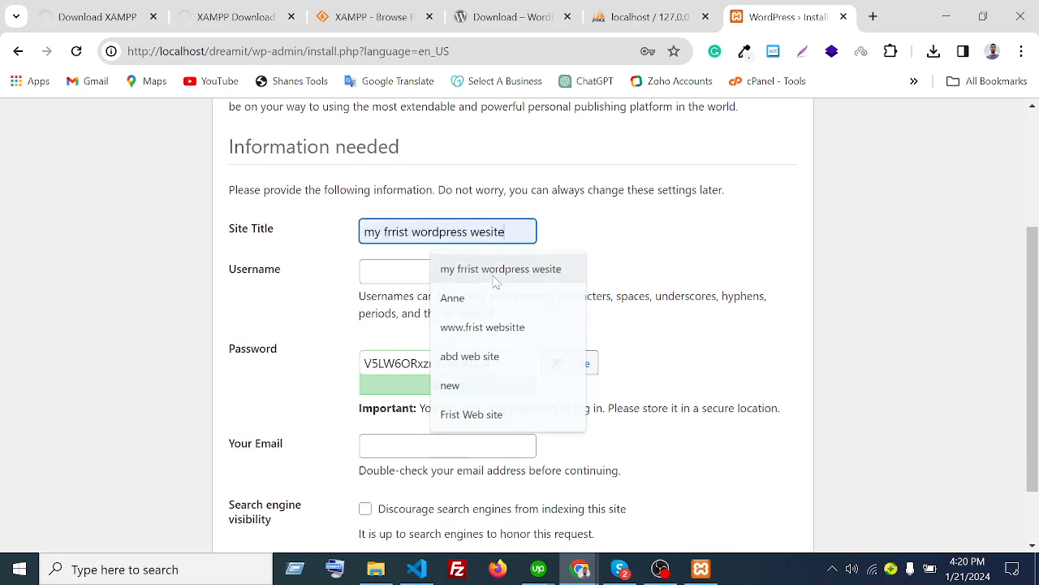
key("BackSpace")
left_click(469, 218)
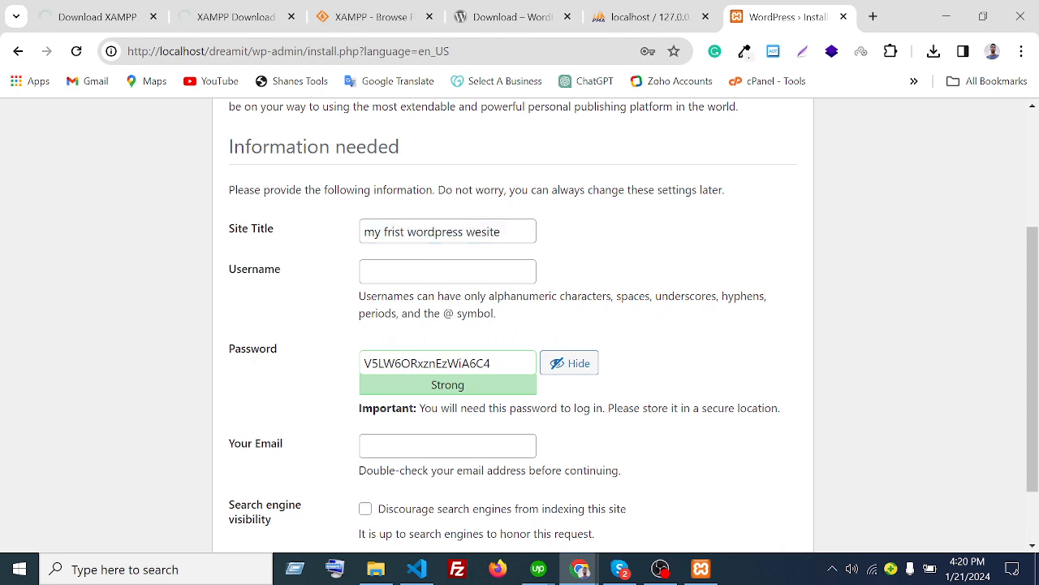
- Set the username to admin, type a short password and confirm use of the weak password
left_click(504, 232)
scroll(455, 233, "down", 1)
left_click(441, 192)
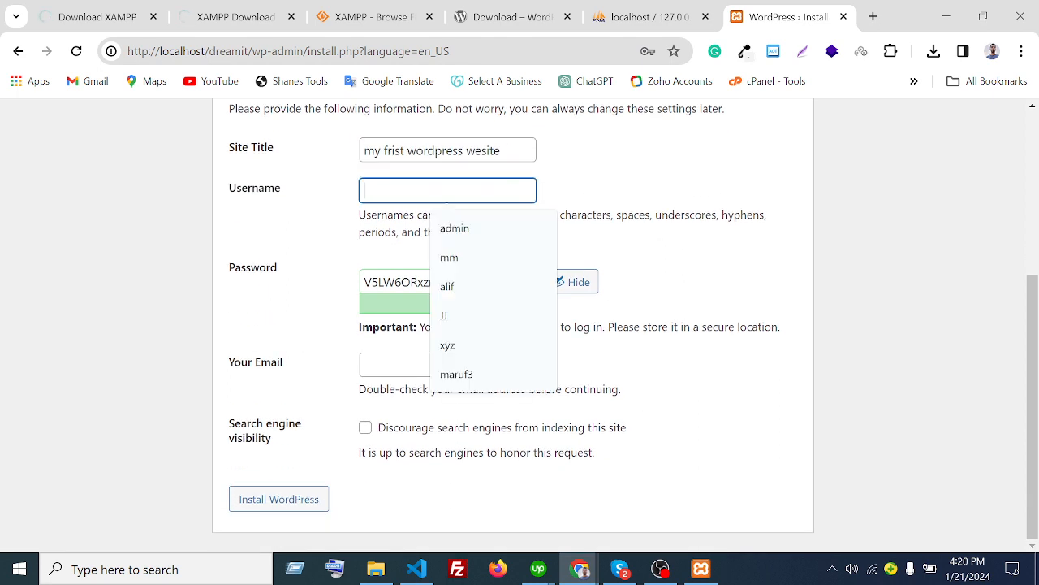
left_click(455, 228)
key("Tab")
key("BackSpace")
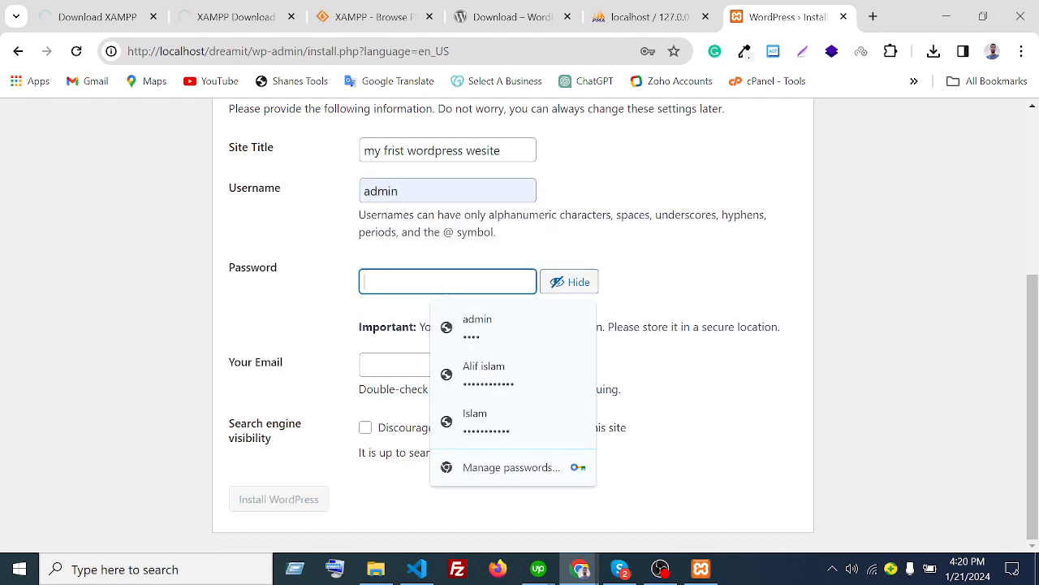
key("shift+Tab")
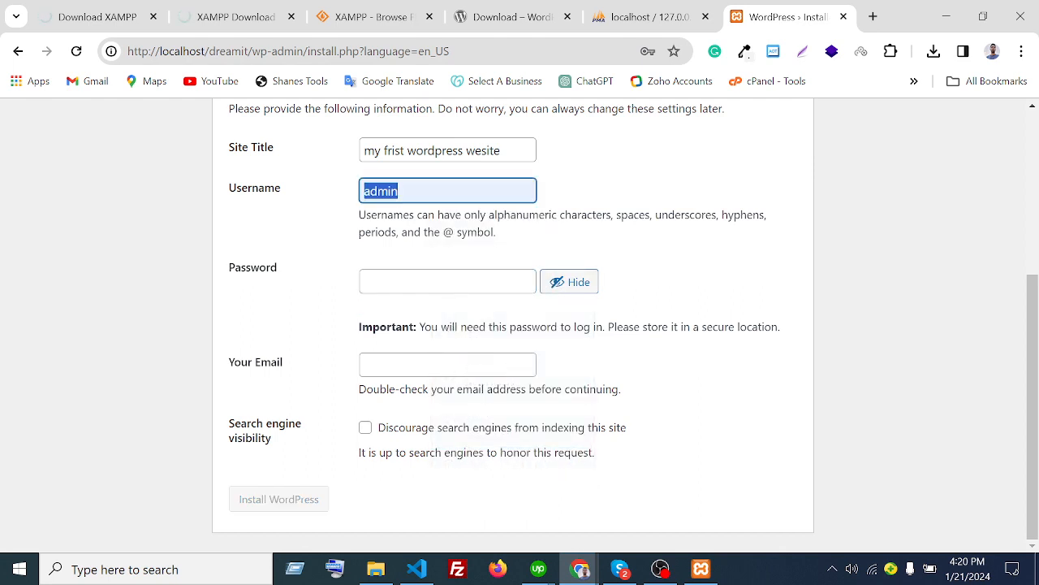
key("Tab")
type("admin")
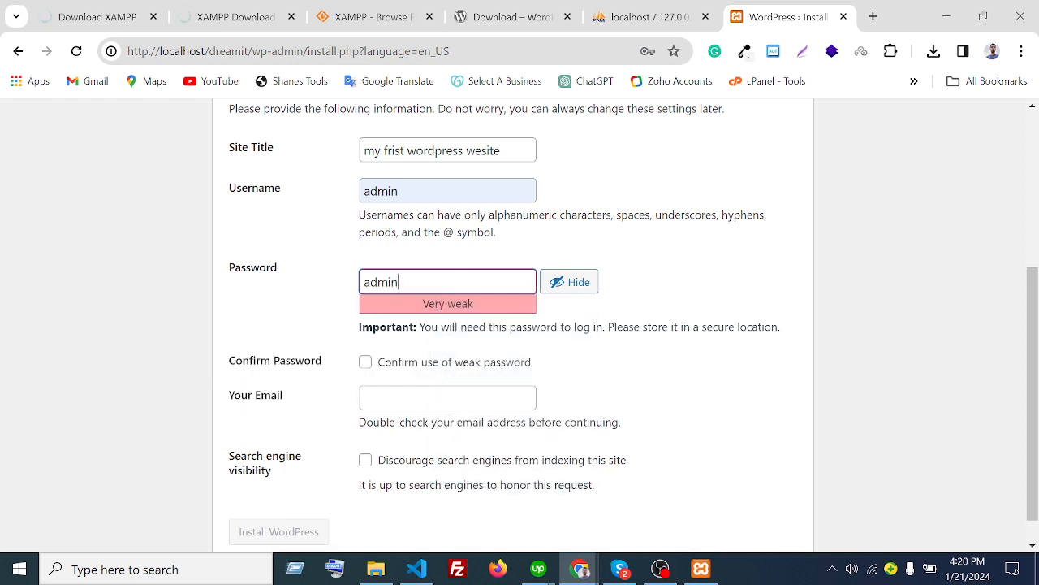
left_click(431, 192)
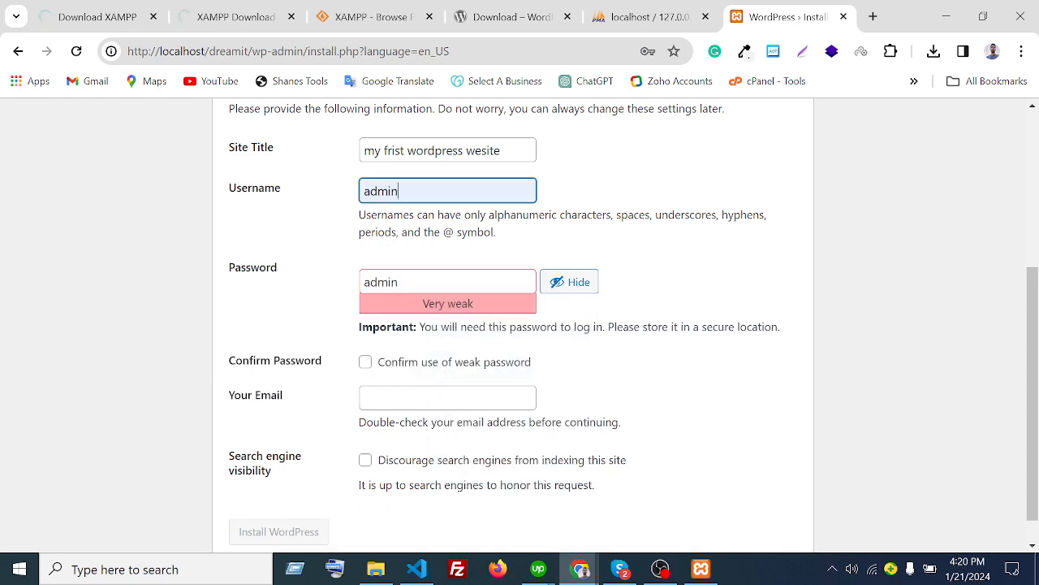
key("Tab")
left_click(261, 332)
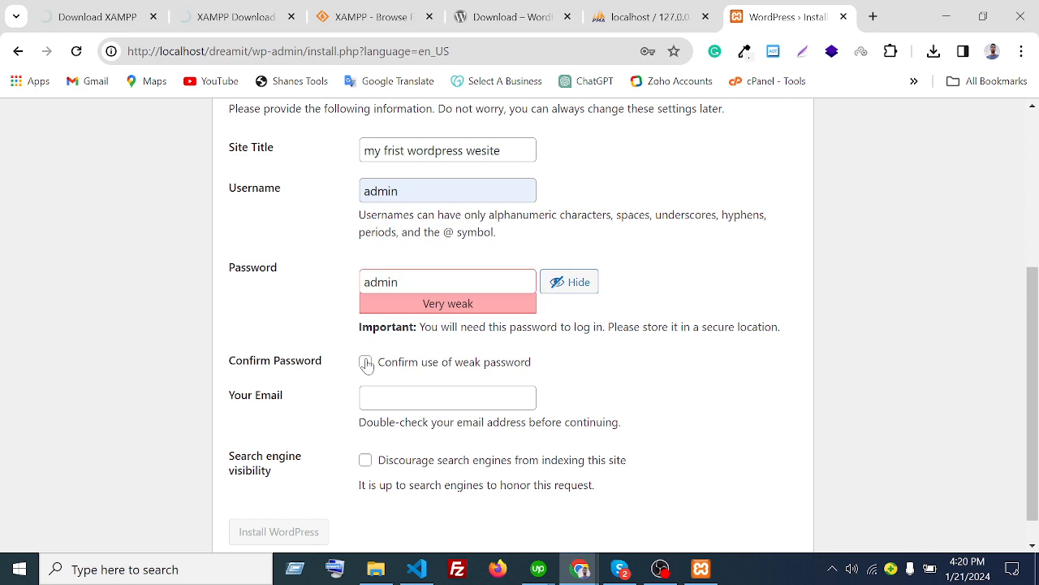
left_click(366, 363)
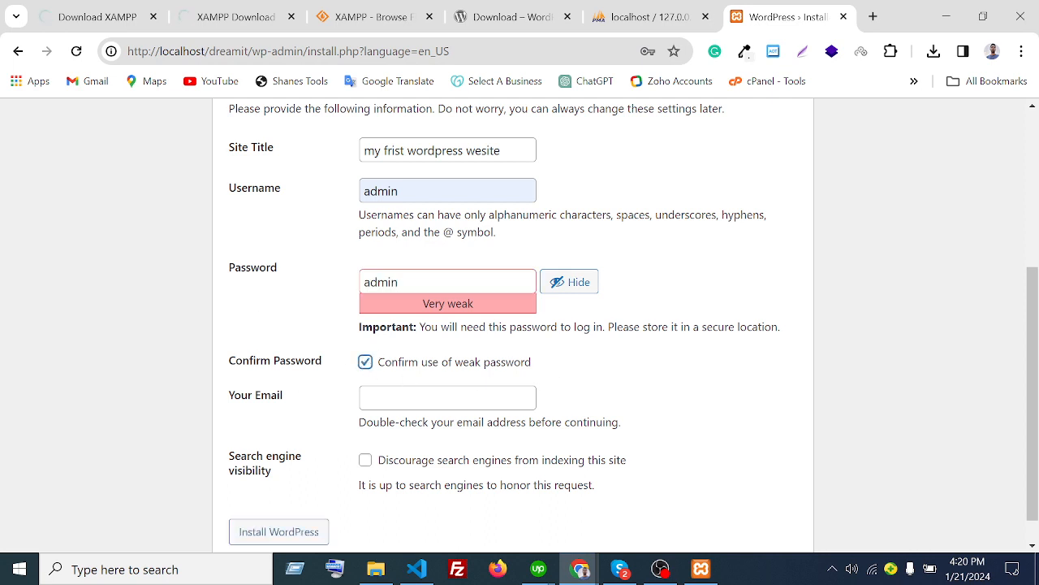
- Fill in the saved email address and run the WordPress installation
scroll(671, 367, "down", 1)
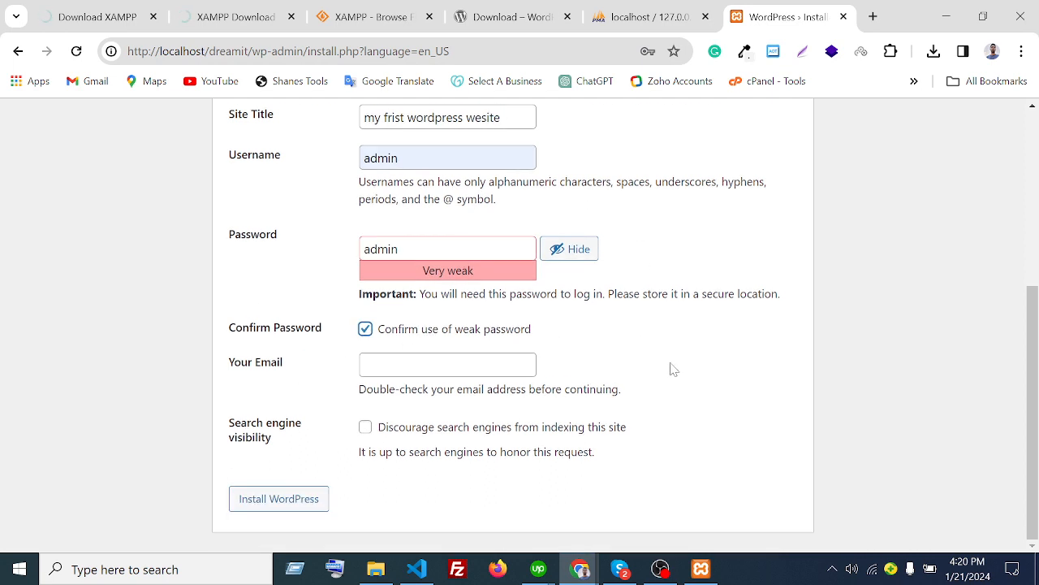
left_click(447, 364)
left_click(482, 243)
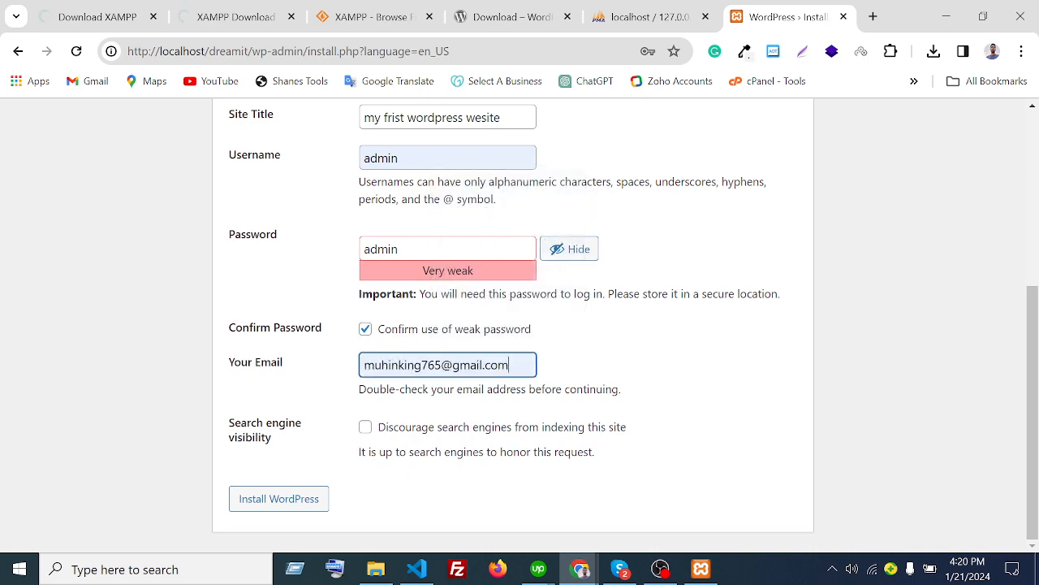
scroll(664, 380, "up", 3)
scroll(664, 380, "down", 3)
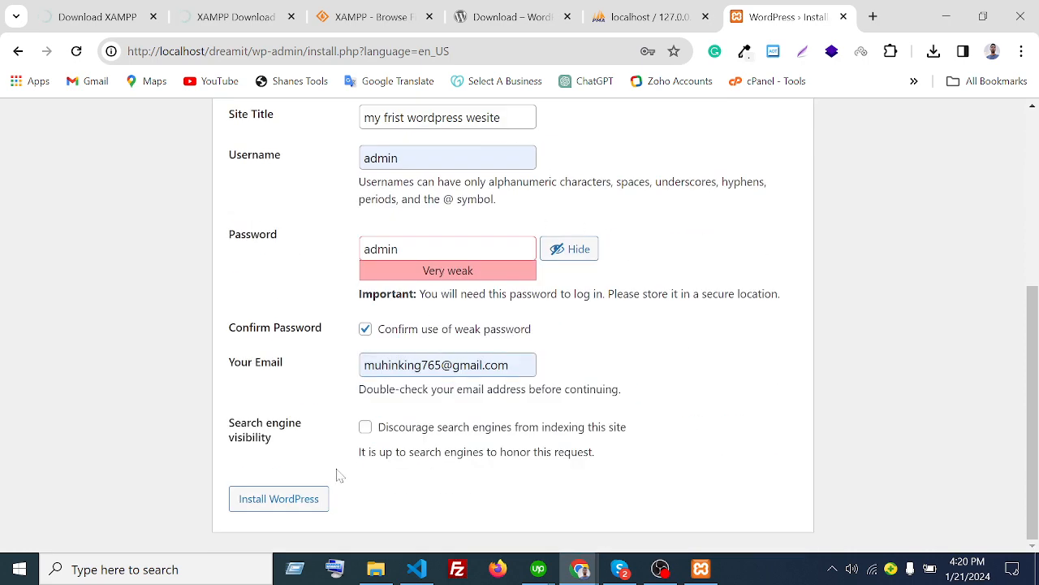
left_click(289, 495)
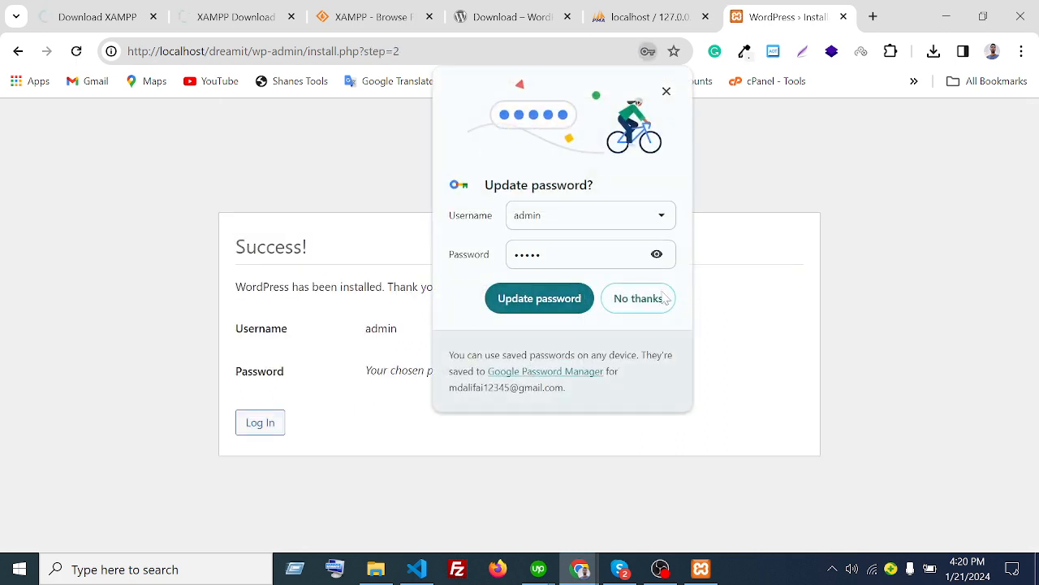
- Decline Chrome's password update on the Success page and continue to the login screen
left_click(658, 284)
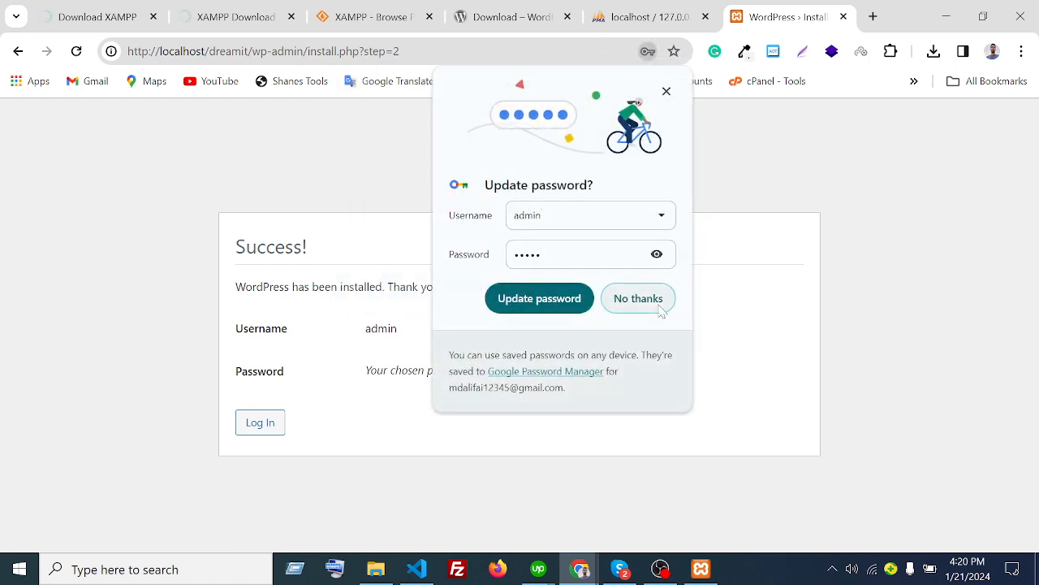
left_click(631, 298)
left_click_drag(330, 250, 190, 267)
left_click(190, 268)
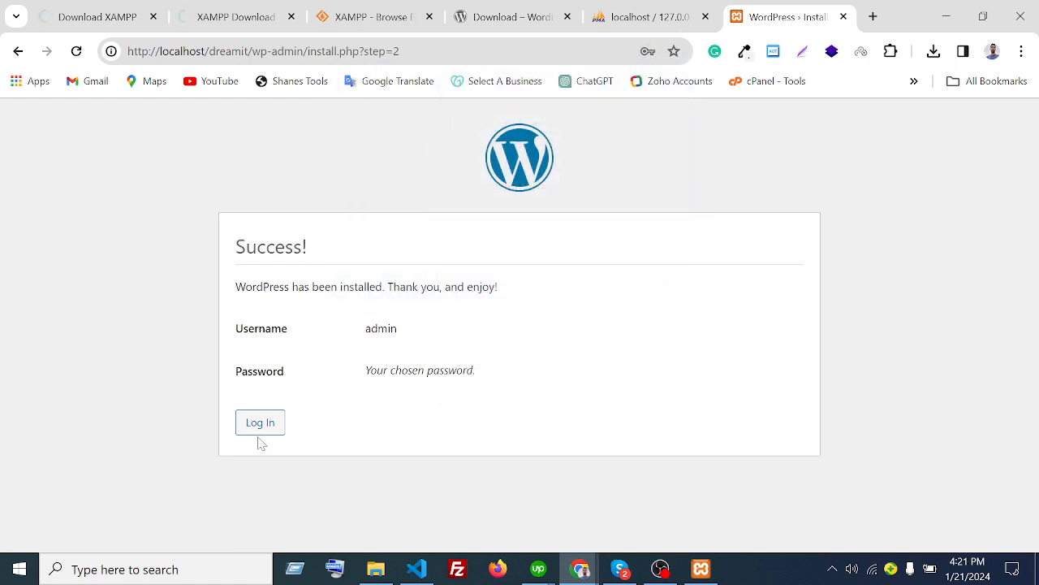
left_click(258, 437)
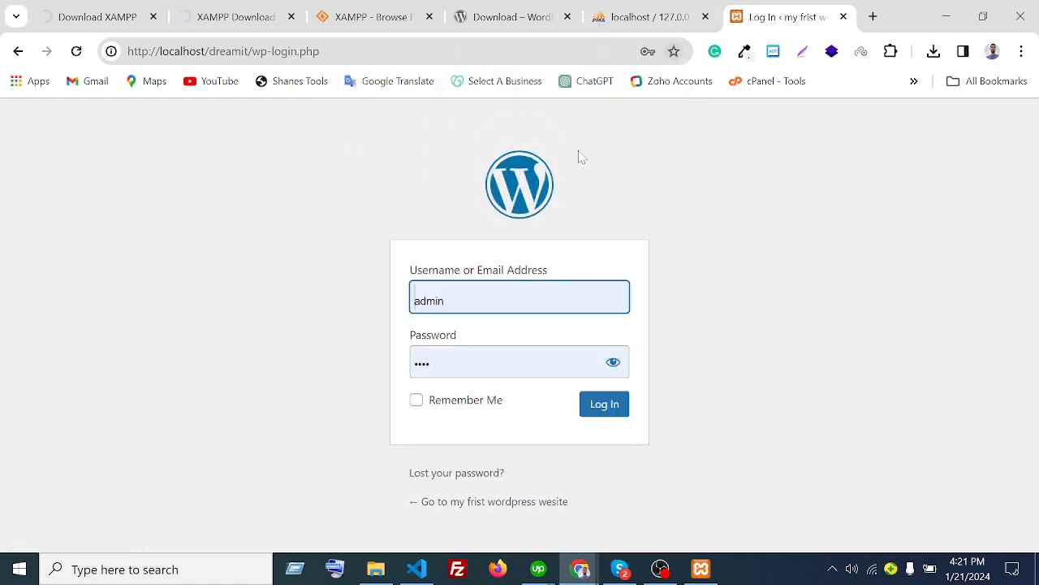
- Log in as admin, pasting the new password over the autofilled one
double_click(455, 298)
key("ctrl+c")
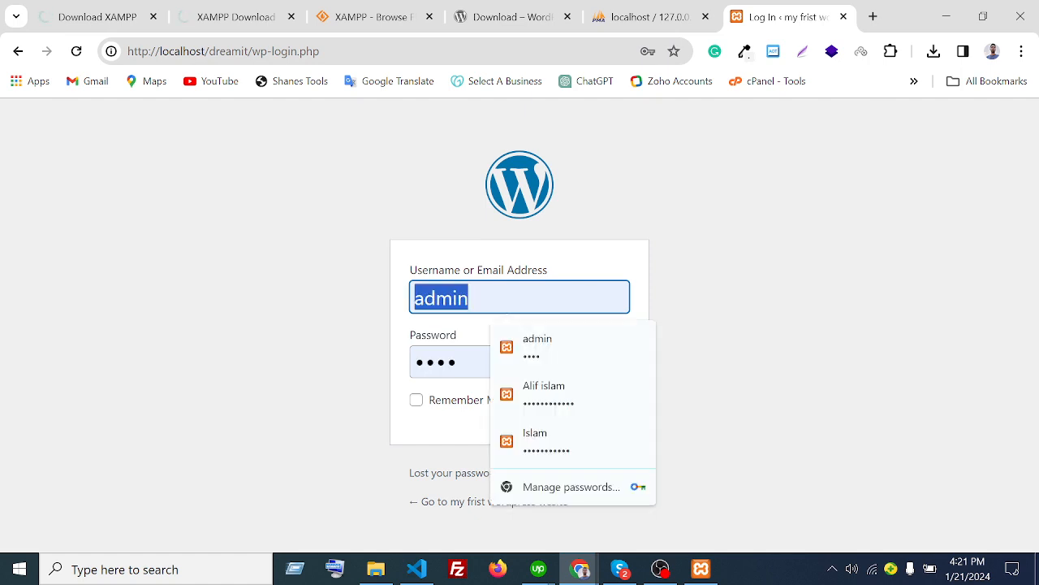
left_click(455, 298)
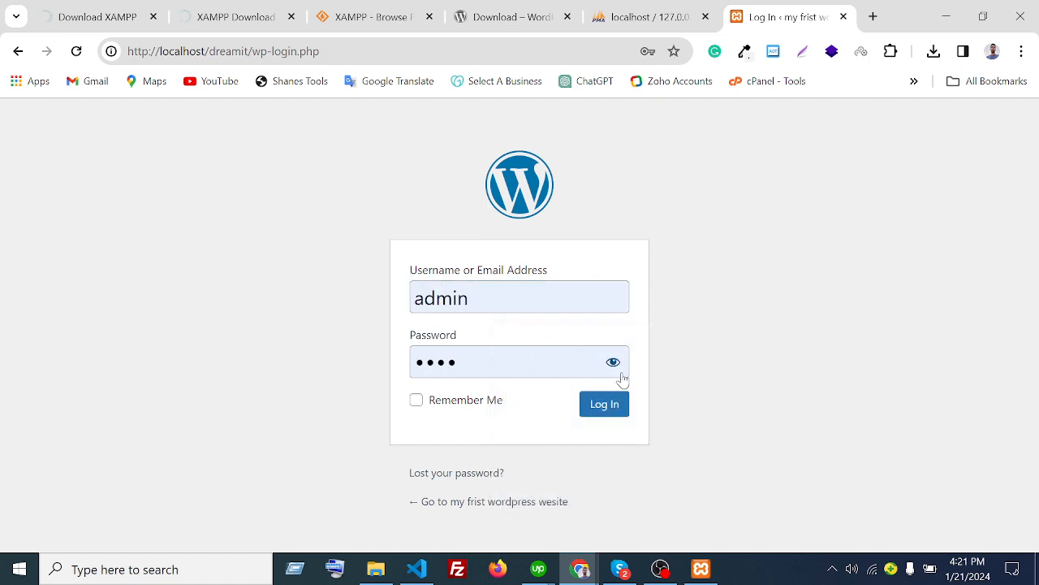
left_click(613, 362)
double_click(487, 363)
key("ctrl+v")
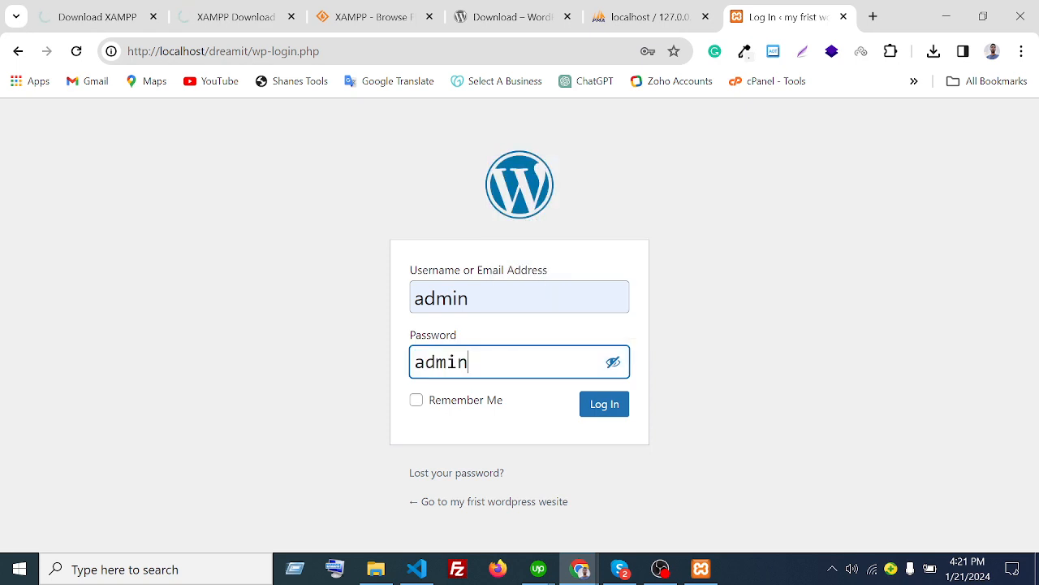
left_click(607, 406)
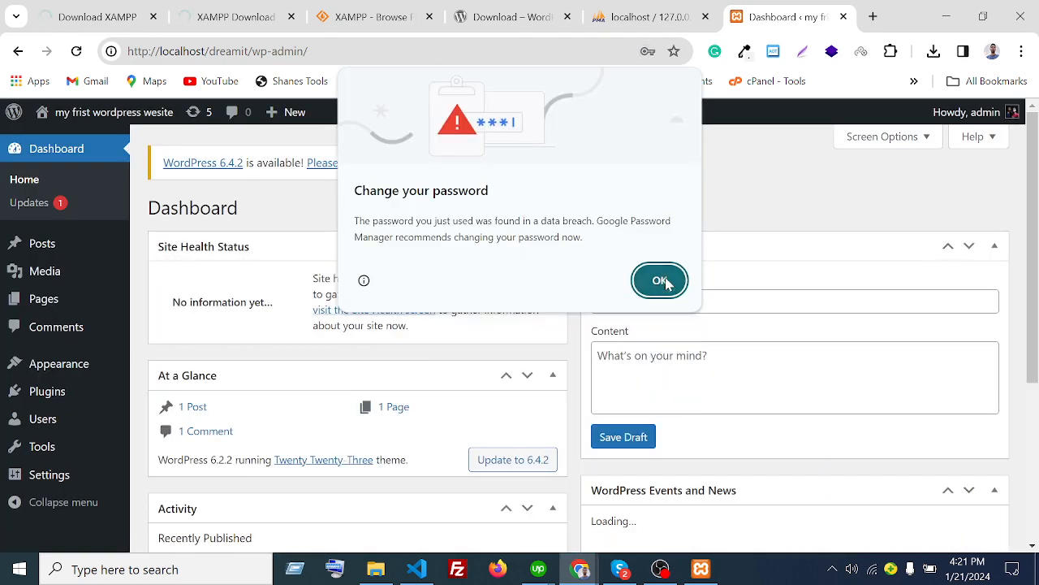
- Dismiss the browser's password warnings and open the live site in a new tab
left_click(657, 279)
left_click(638, 298)
mouse_move(100, 123)
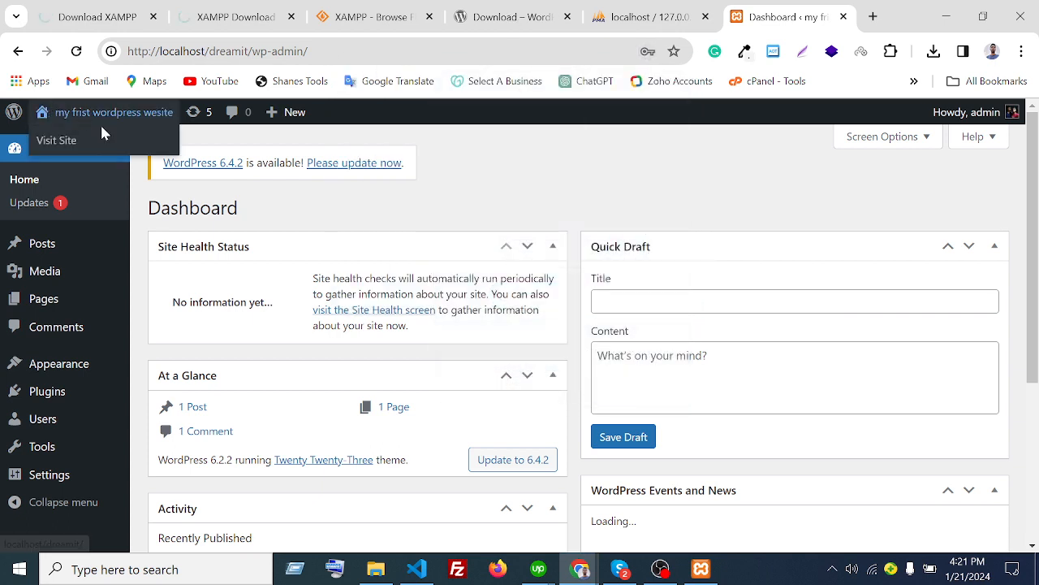
middle_click(59, 142)
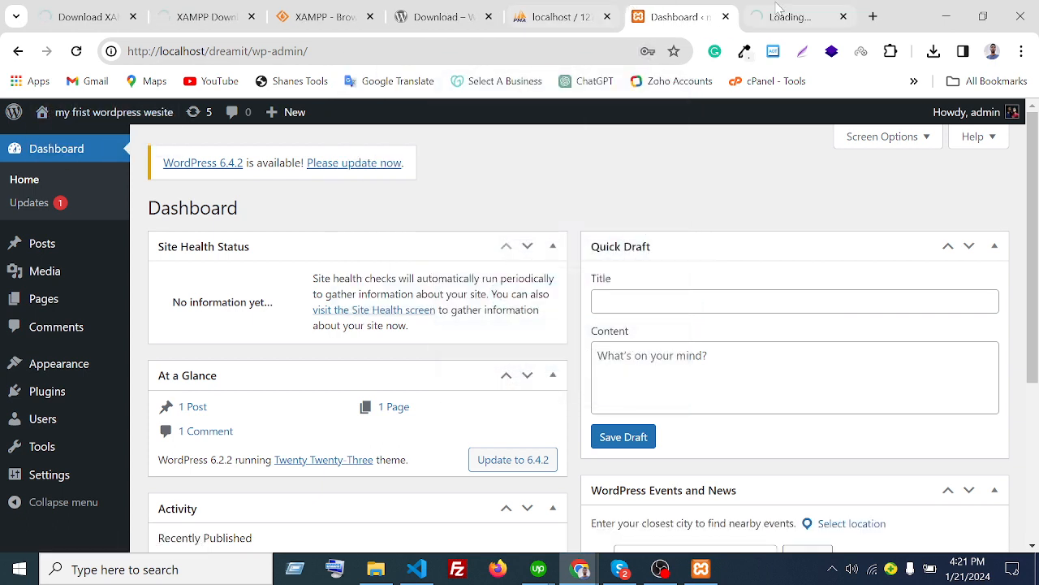
left_click(778, 12)
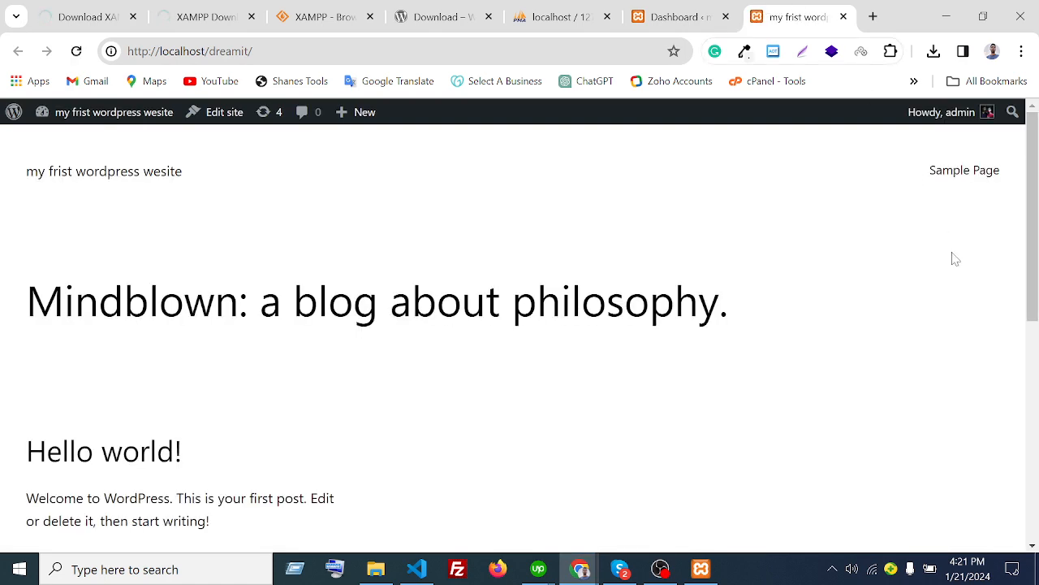
- Scroll through the Mindblown homepage showing the Hello world! post
scroll(1013, 341, "down", 10)
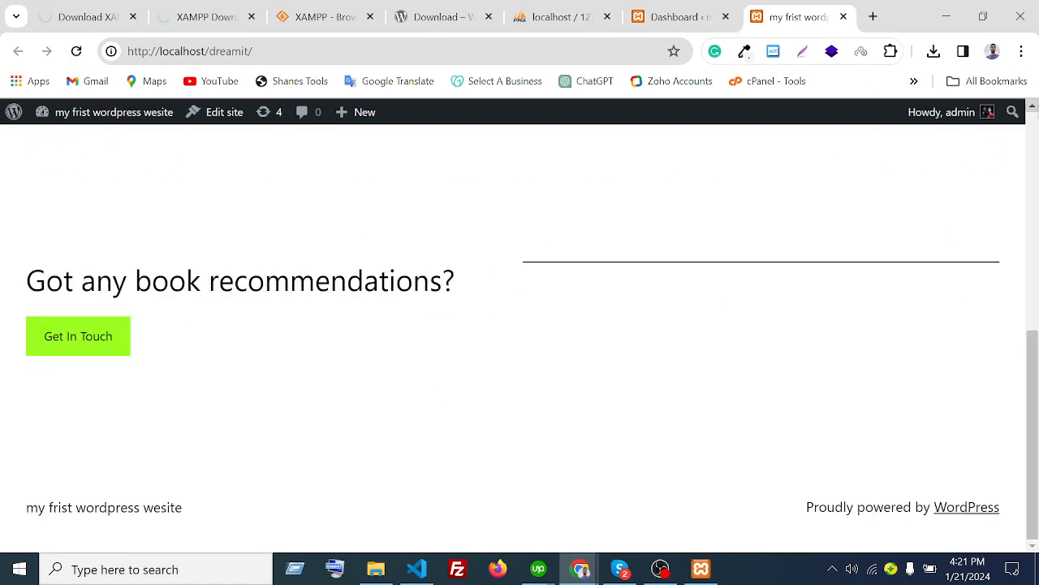
mouse_move(992, 122)
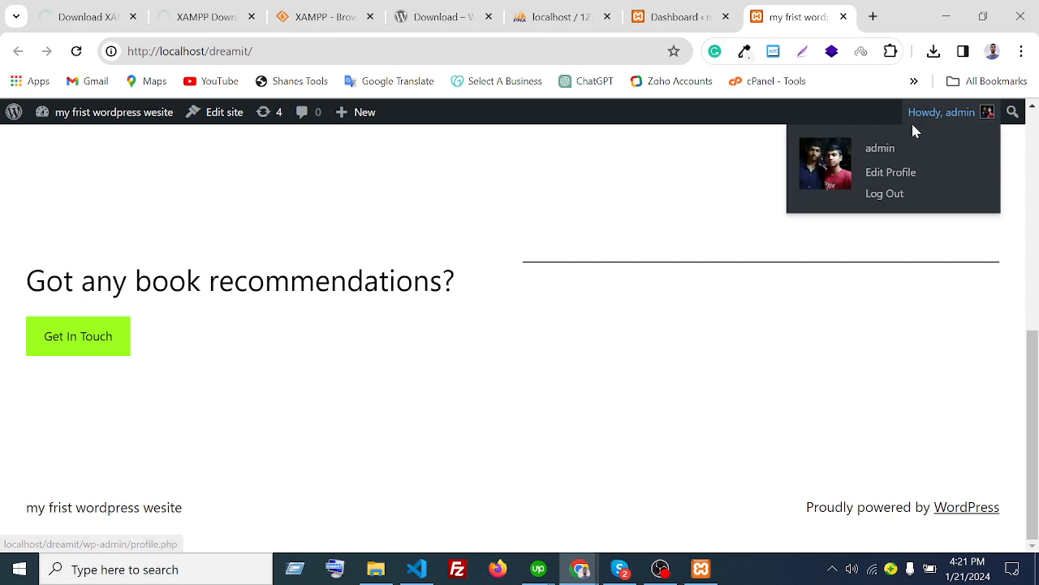
scroll(341, 383, "up", 8)
scroll(341, 384, "up", 2)
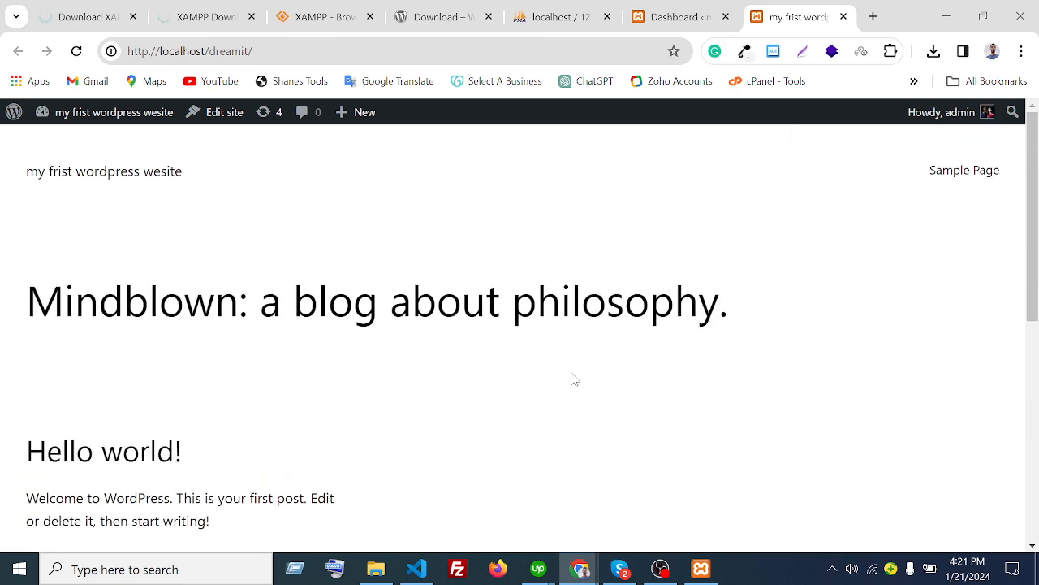
scroll(570, 379, "down", 8)
scroll(617, 390, "up", 8)
- Return to the Dashboard tab and open Dashboard > Updates
left_click(662, 16)
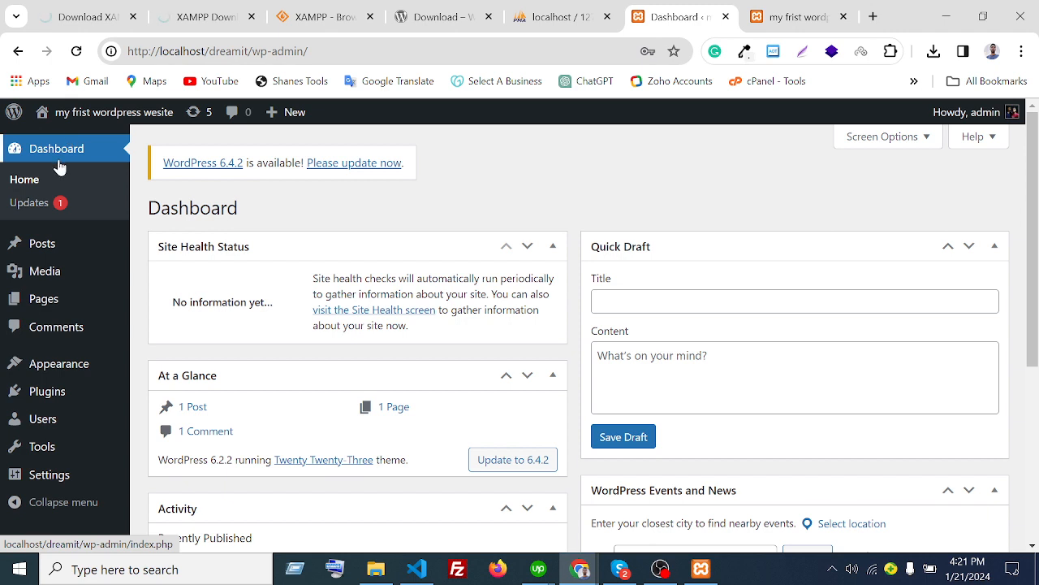
left_click(31, 207)
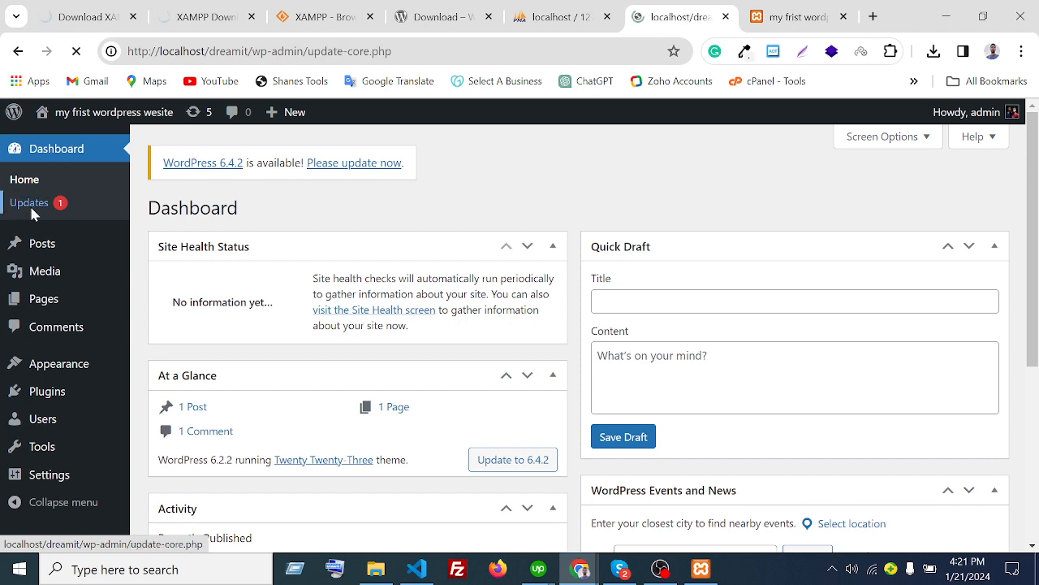
scroll(376, 298, "down", 1)
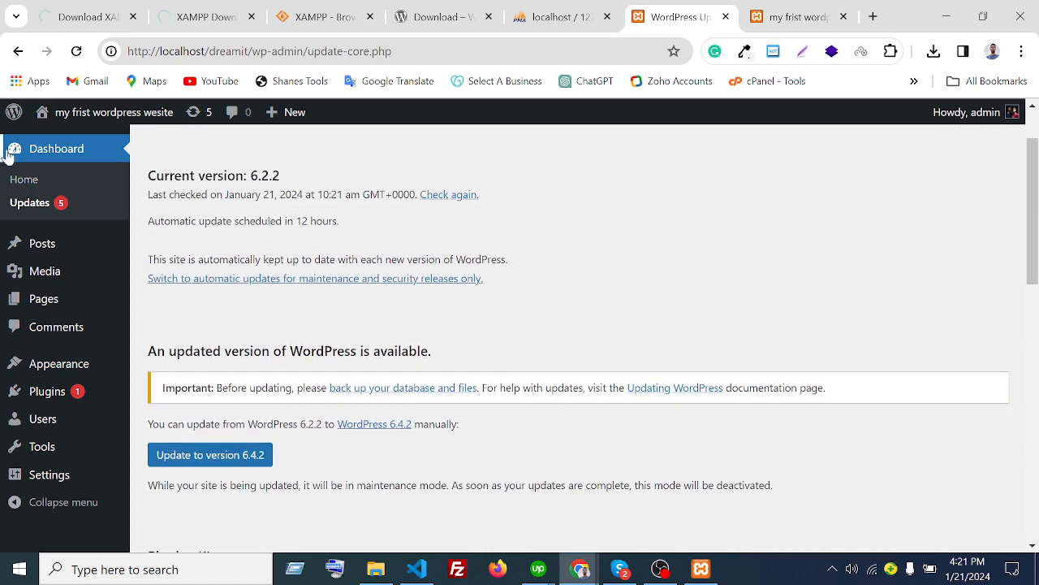
left_click(49, 182)
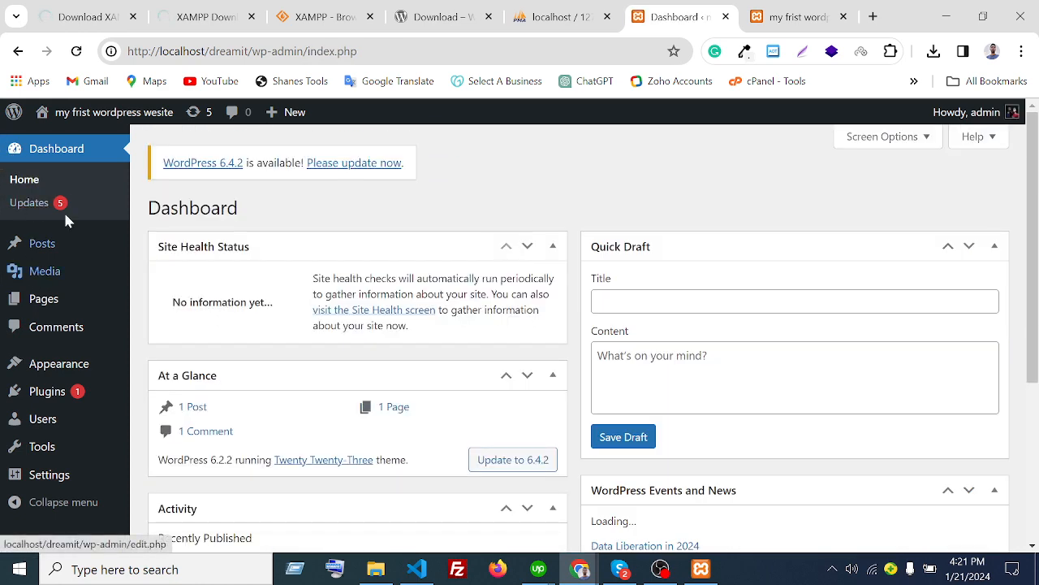
scroll(258, 303, "down", 3)
scroll(259, 302, "up", 3)
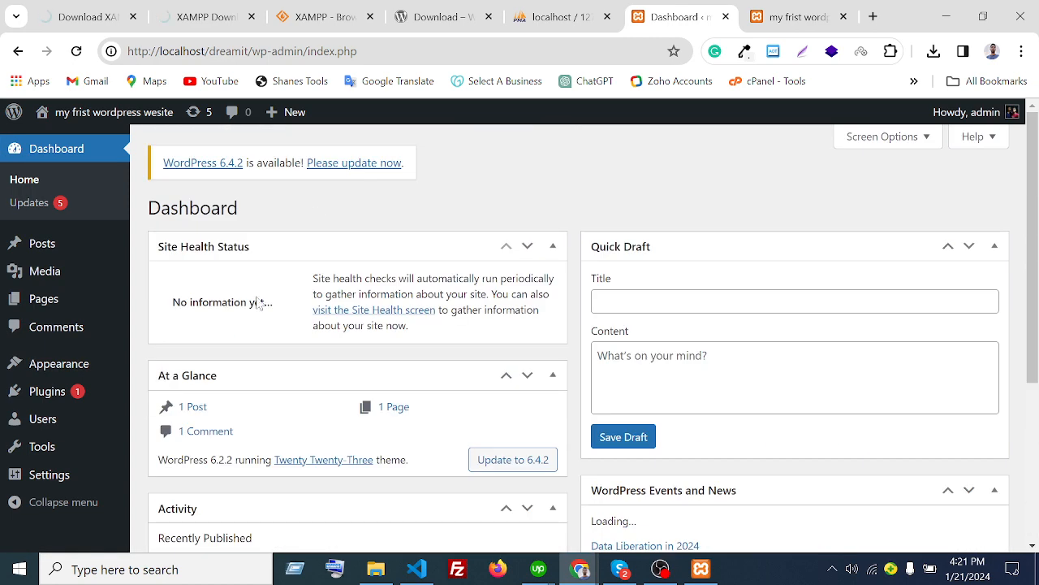
left_click(41, 213)
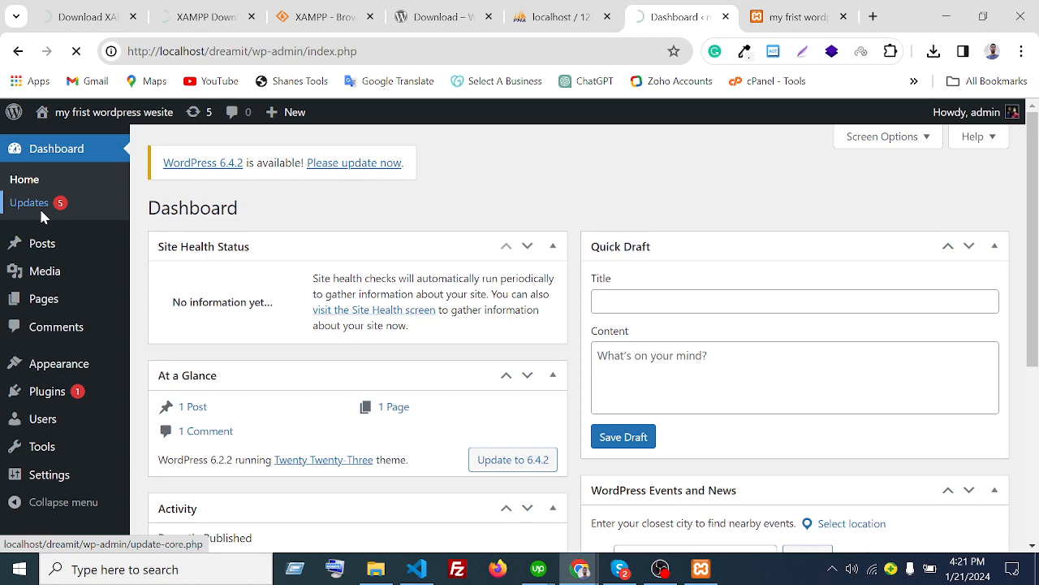
- Review the Updates page showing current version 6.2.2 and the 6.4.2 update
scroll(474, 367, "down", 2)
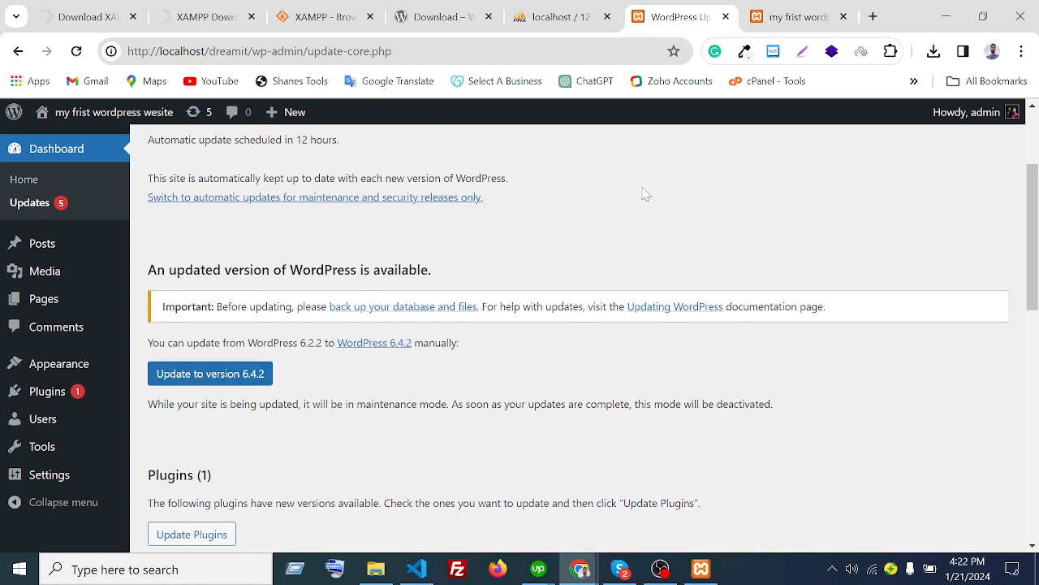
scroll(653, 198, "down", 2)
scroll(670, 207, "up", 4)
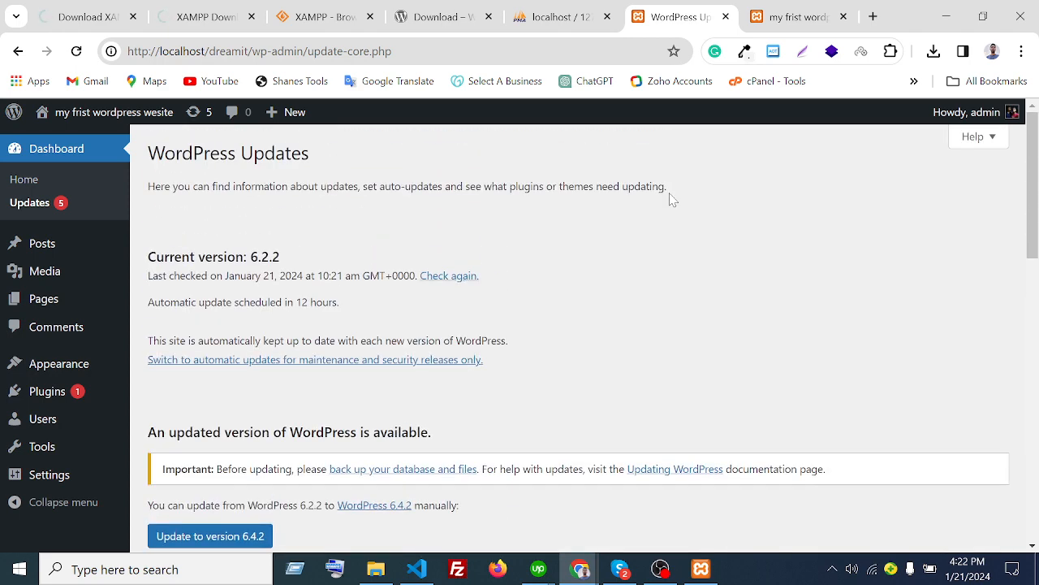
scroll(670, 199, "down", 3)
scroll(422, 191, "up", 3)
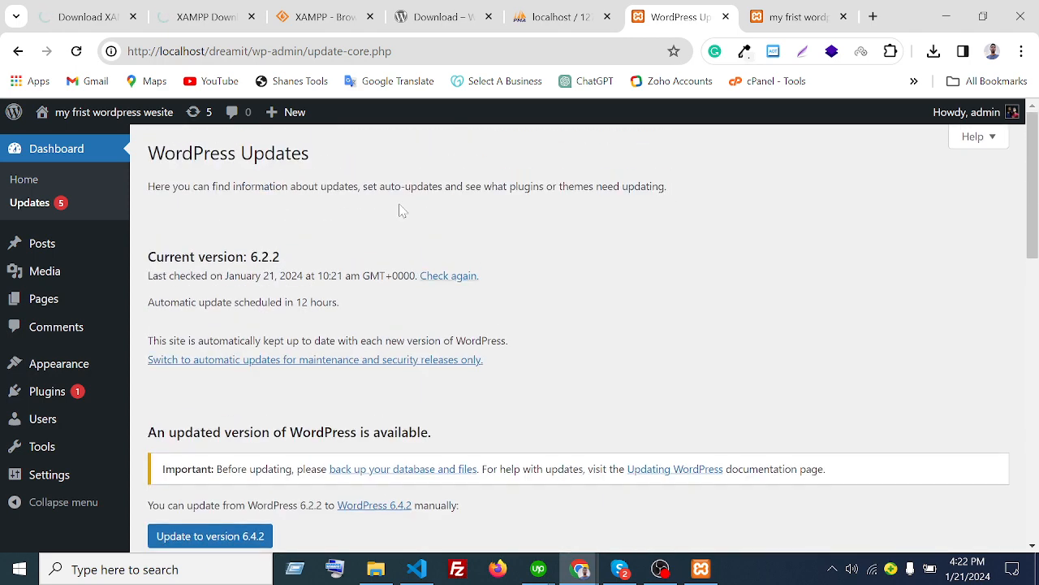
left_click_drag(300, 260, 151, 259)
left_click(301, 264)
left_click_drag(301, 263, 236, 258)
left_click(343, 261)
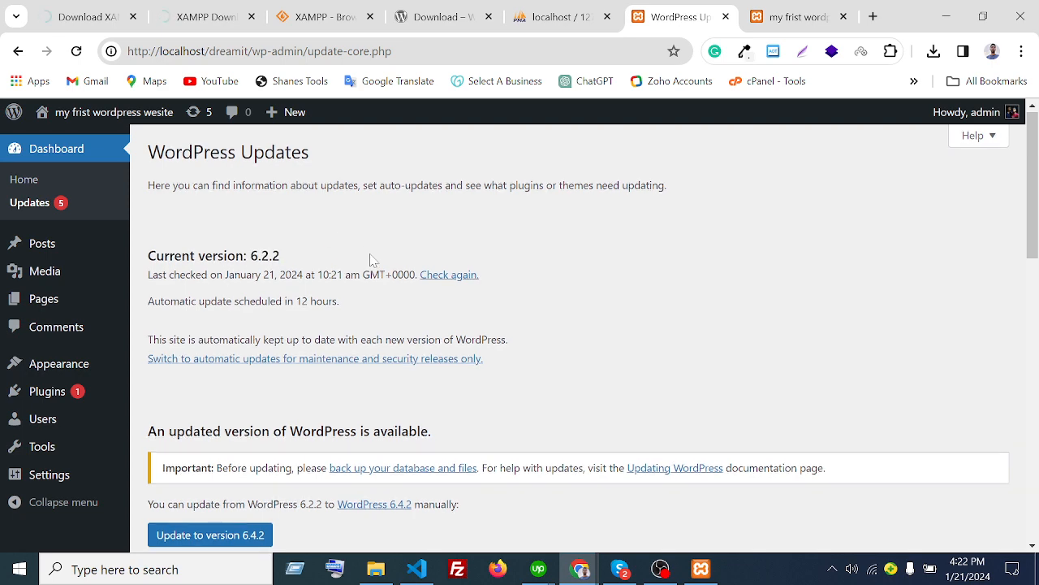
scroll(371, 260, "down", 3)
scroll(490, 321, "up", 1)
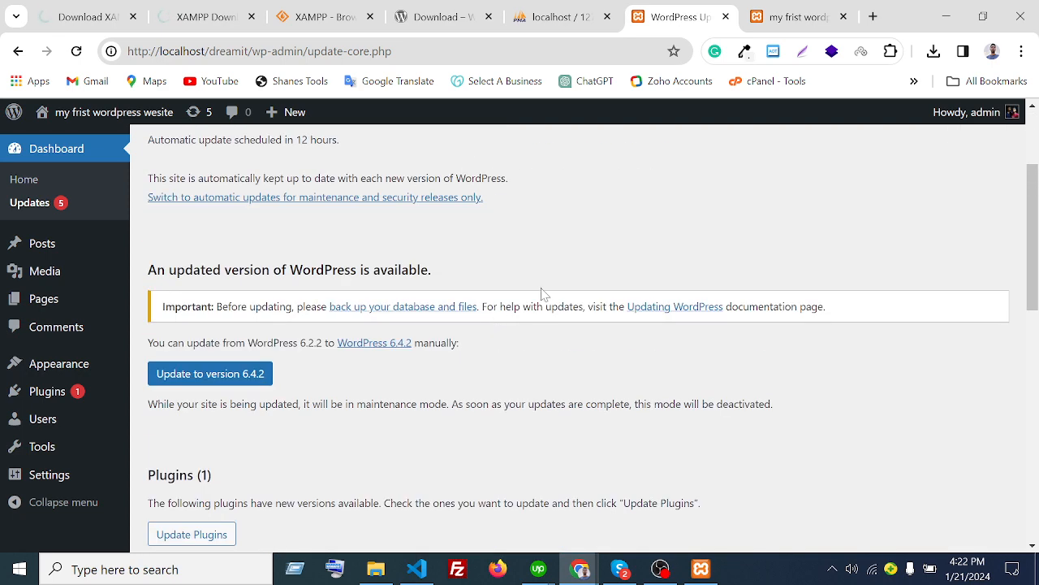
scroll(544, 294, "down", 1)
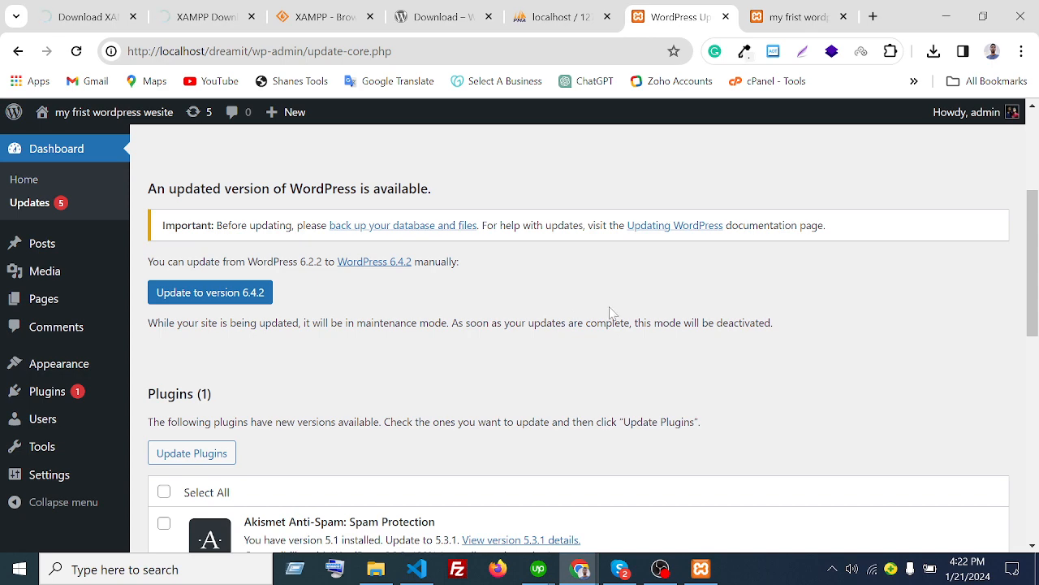
scroll(610, 322, "down", 2)
scroll(613, 323, "up", 5)
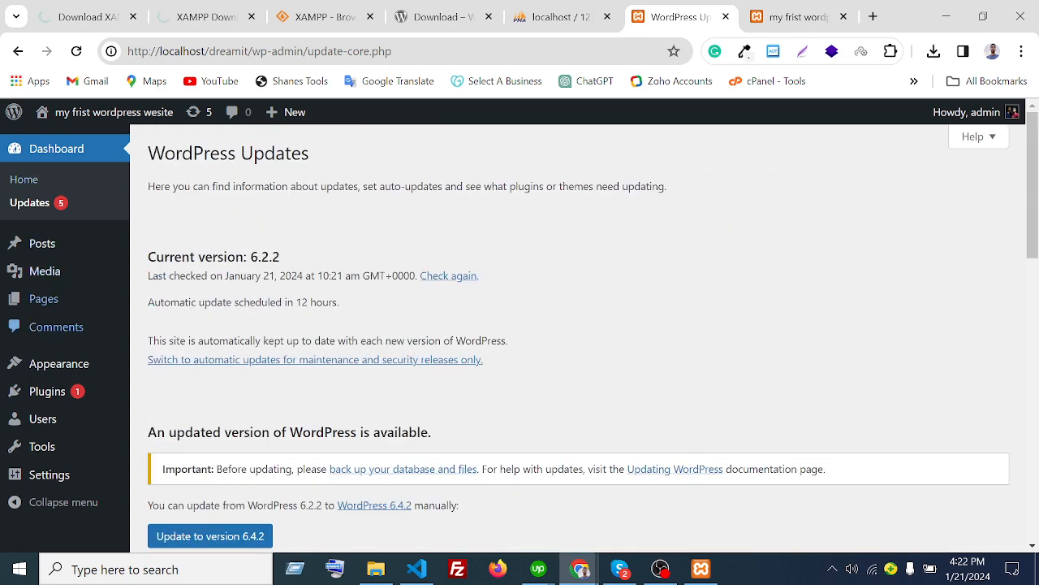
- Collapse the admin sidebar to icons, then expand it back to full width
mouse_move(58, 243)
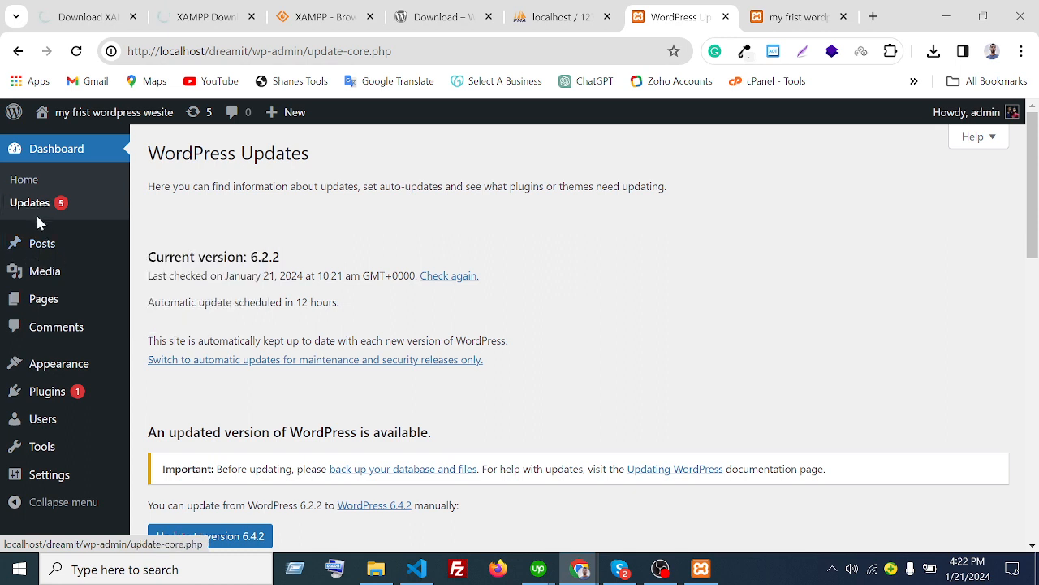
mouse_move(25, 254)
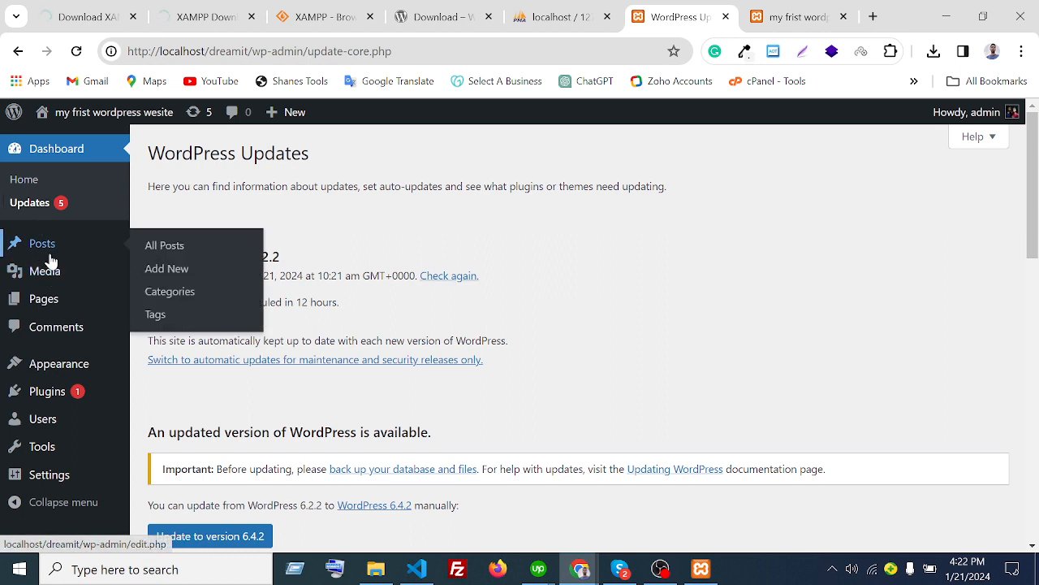
mouse_move(56, 316)
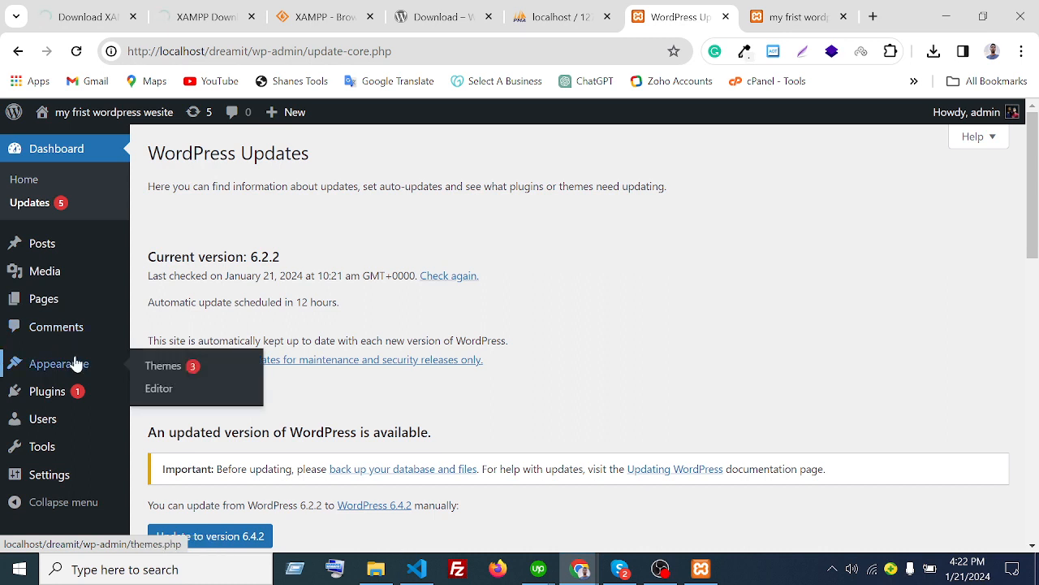
mouse_move(49, 428)
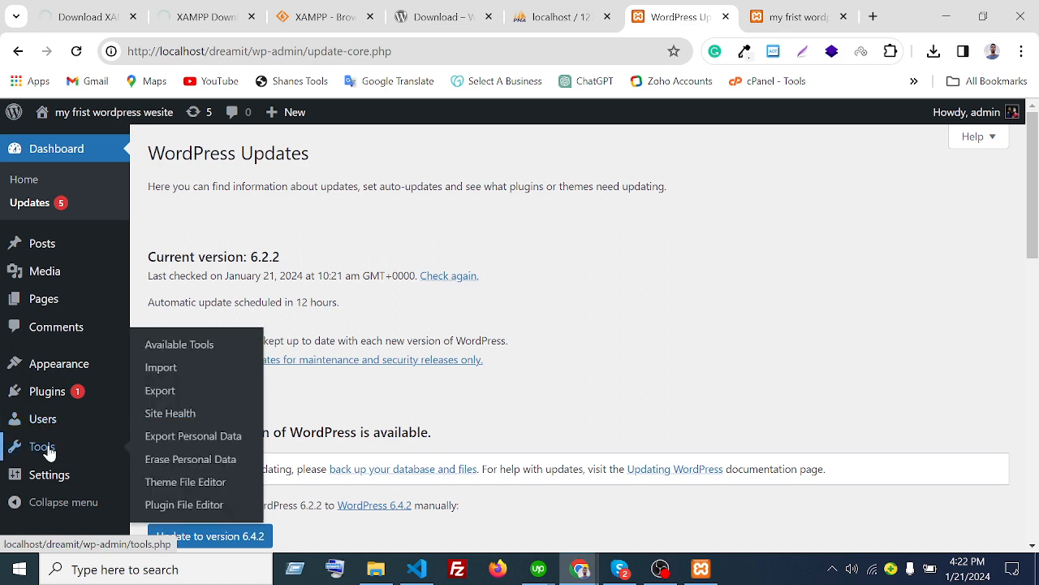
left_click(59, 505)
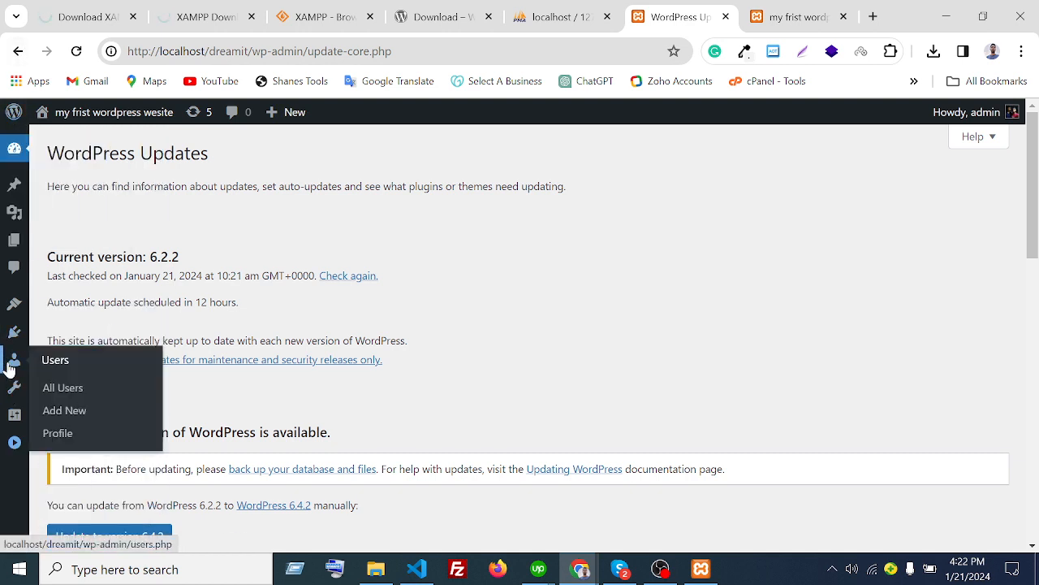
mouse_move(13, 163)
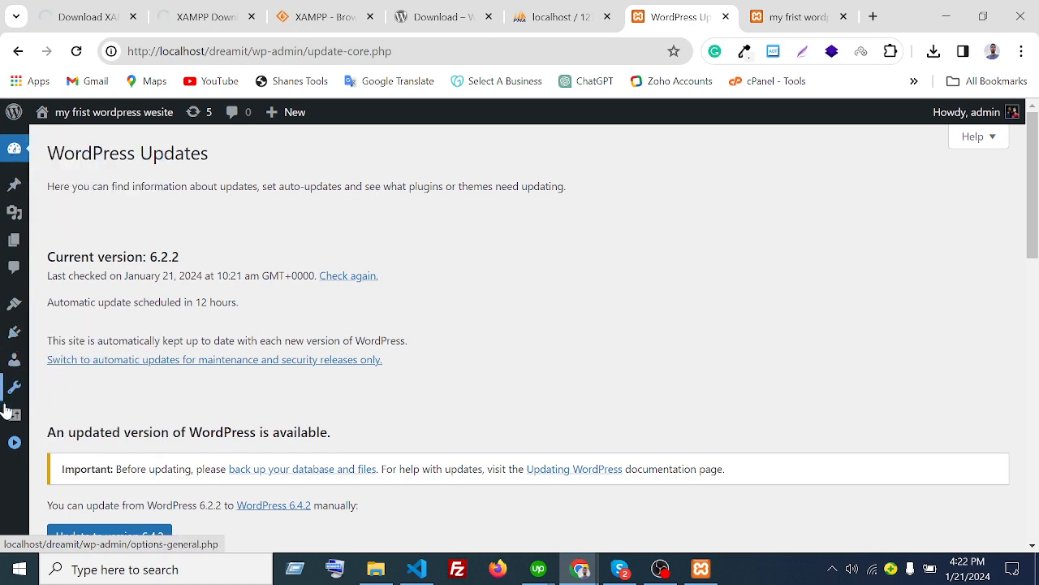
left_click(16, 445)
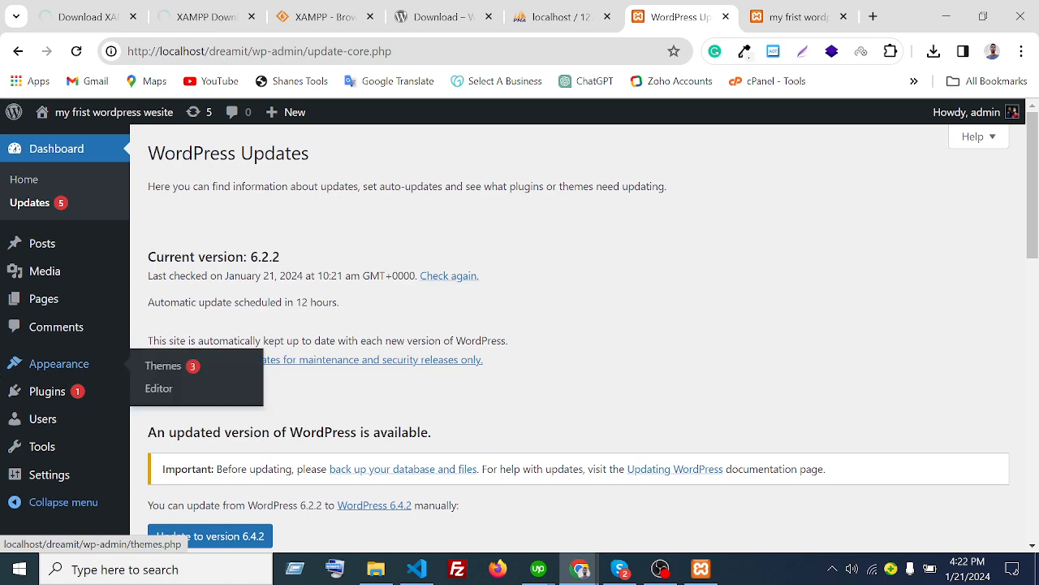
scroll(522, 332, "down", 2)
scroll(730, 297, "up", 2)
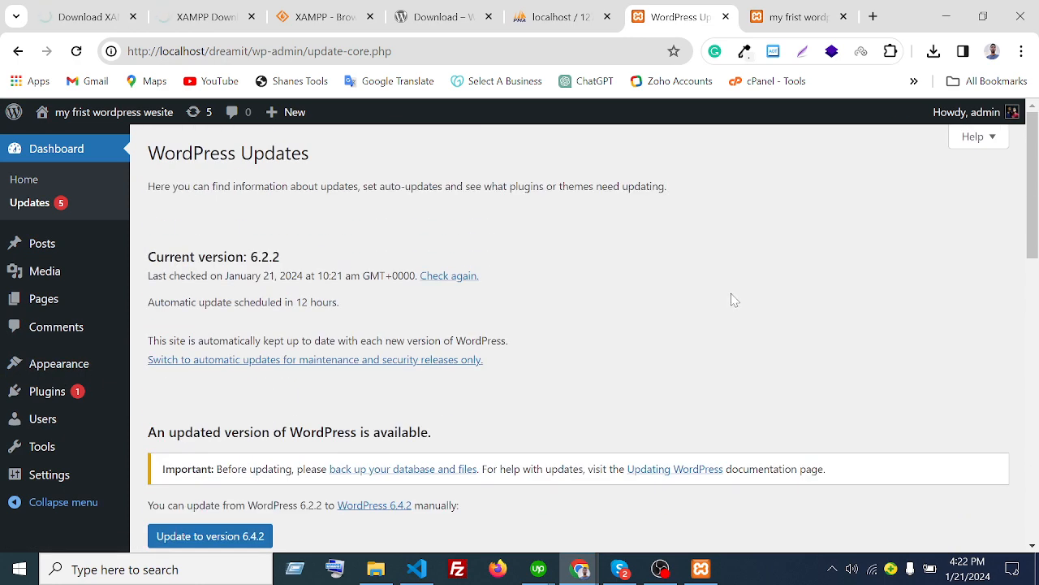
- Go to Appearance > Themes and look over the four installed themes
mouse_move(49, 370)
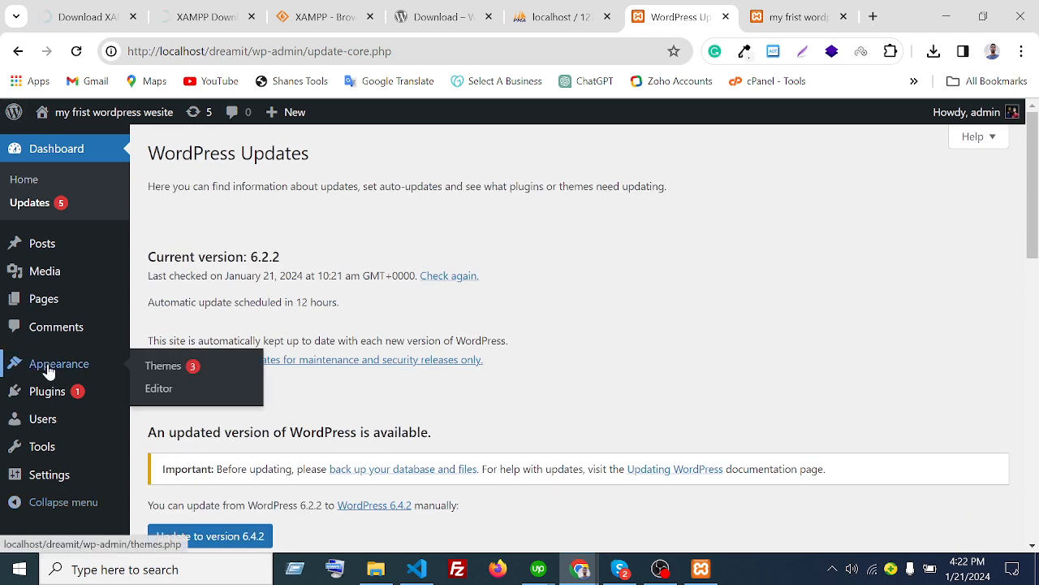
left_click(161, 369)
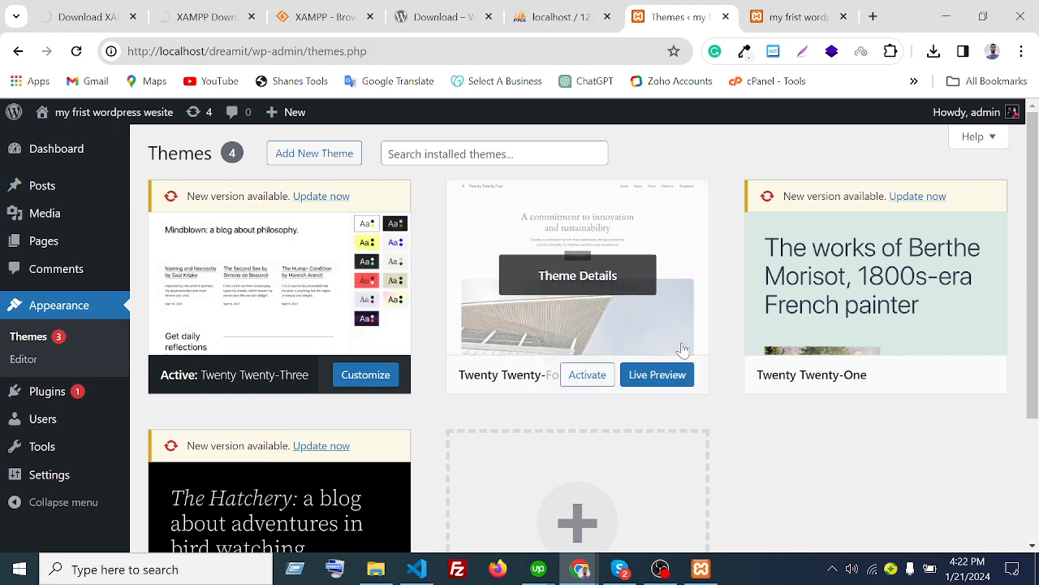
mouse_move(903, 363)
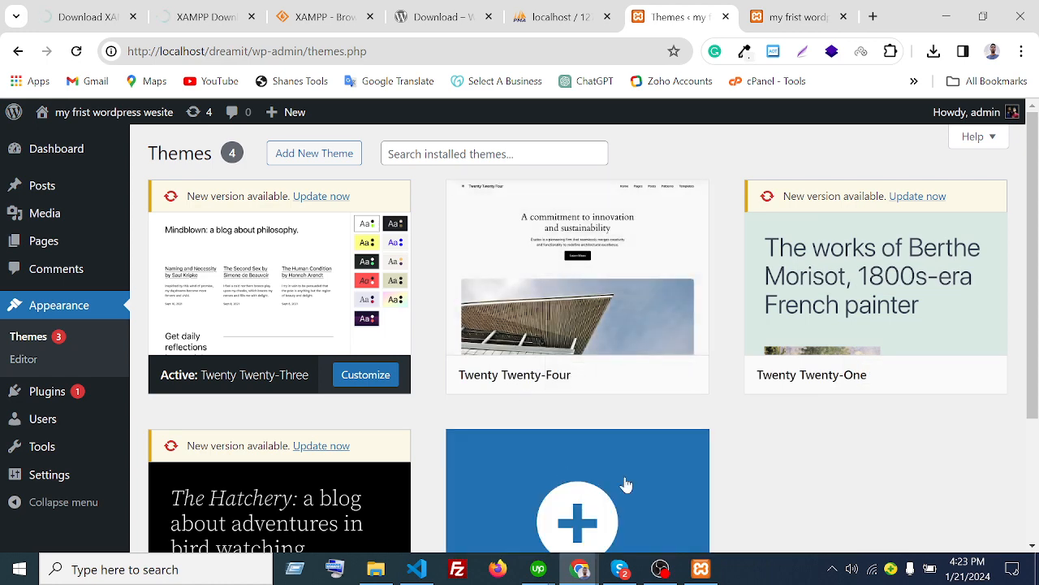
scroll(898, 519, "down", 2)
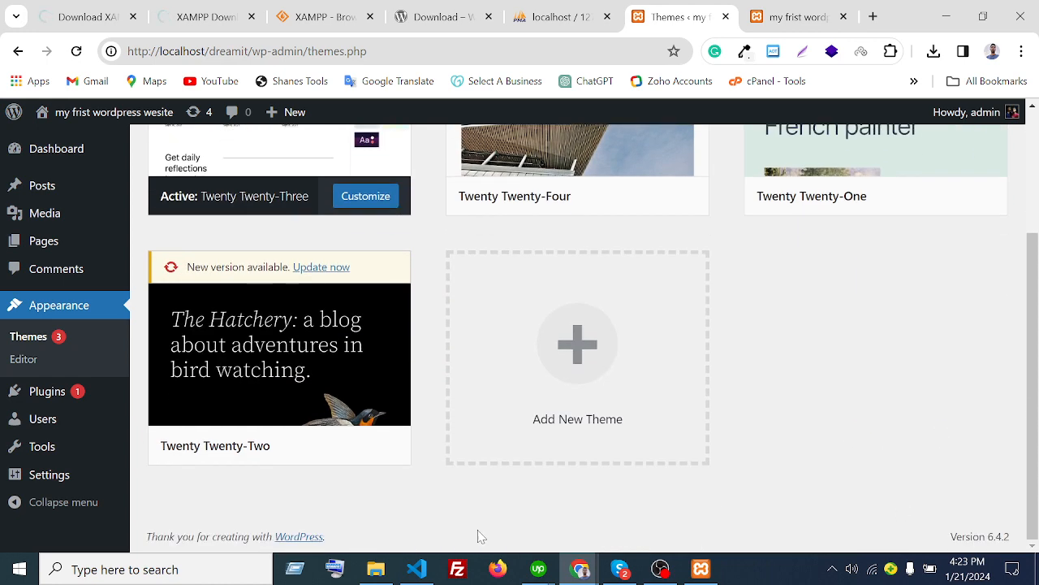
scroll(345, 536, "up", 2)
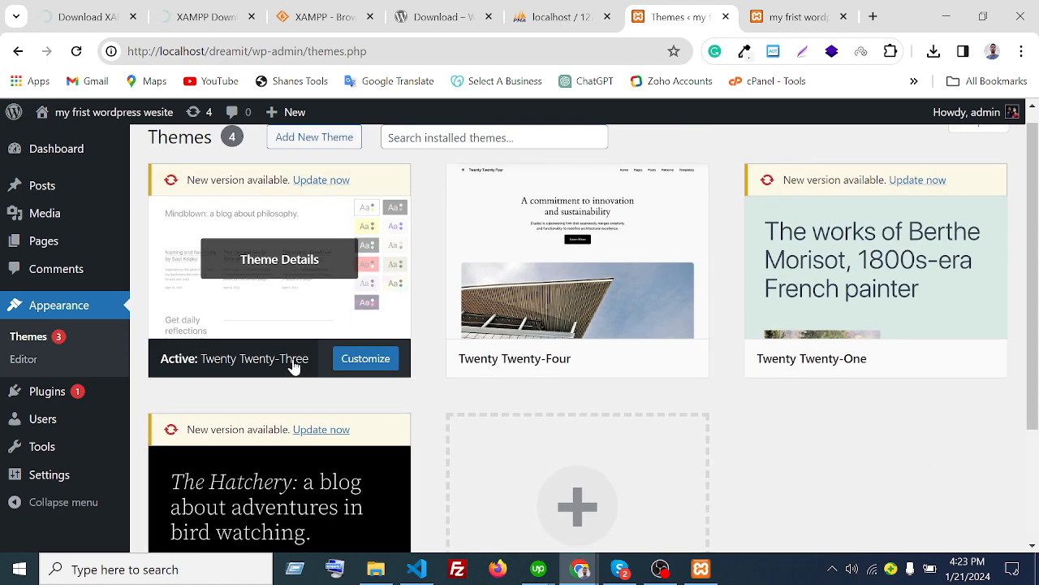
scroll(599, 388, "up", 1)
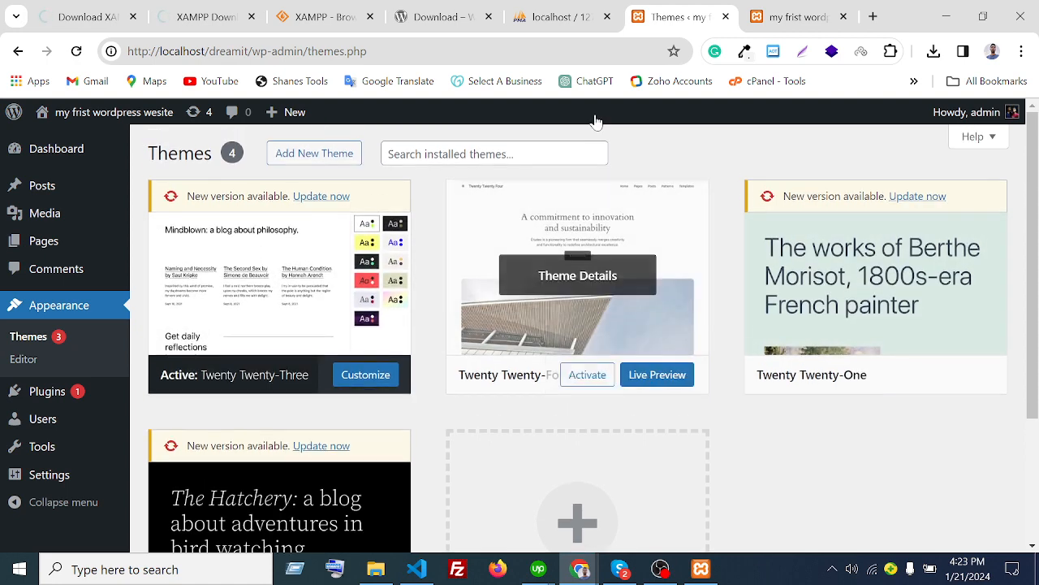
scroll(487, 373, "down", 2)
scroll(609, 418, "up", 2)
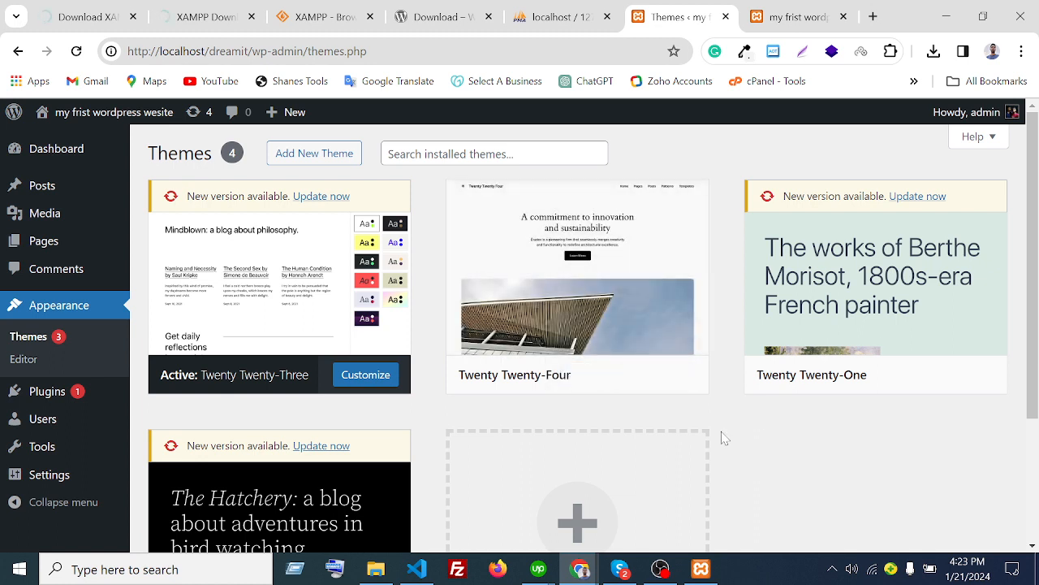
mouse_move(634, 290)
scroll(763, 160, "down", 2)
scroll(763, 163, "up", 2)
mouse_move(664, 299)
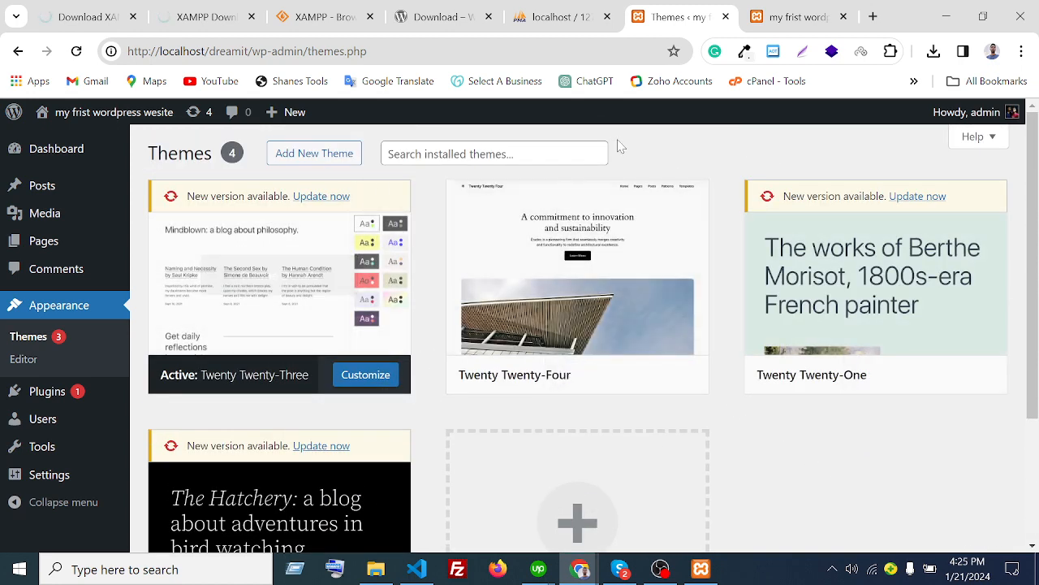
- Browse the Popular themes catalogue, then install and activate Hello Elementor
left_click(336, 169)
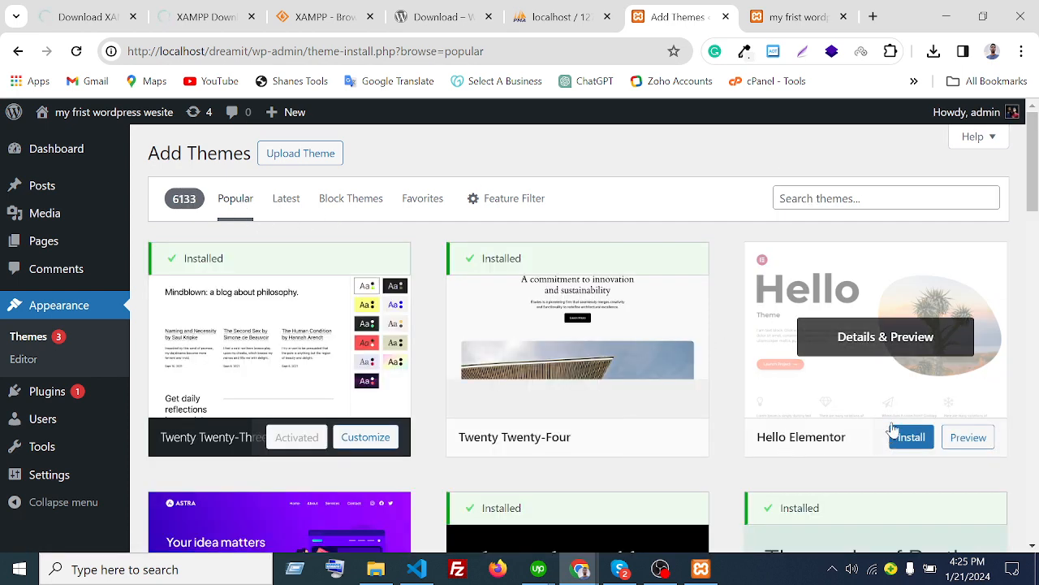
scroll(325, 341, "down", 3)
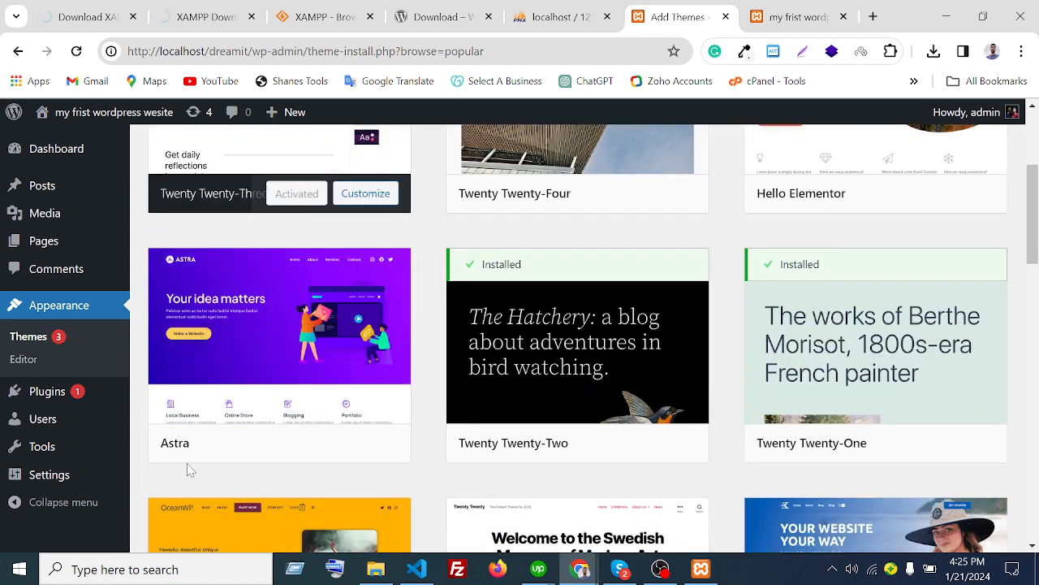
scroll(568, 446, "down", 4)
scroll(375, 460, "up", 5)
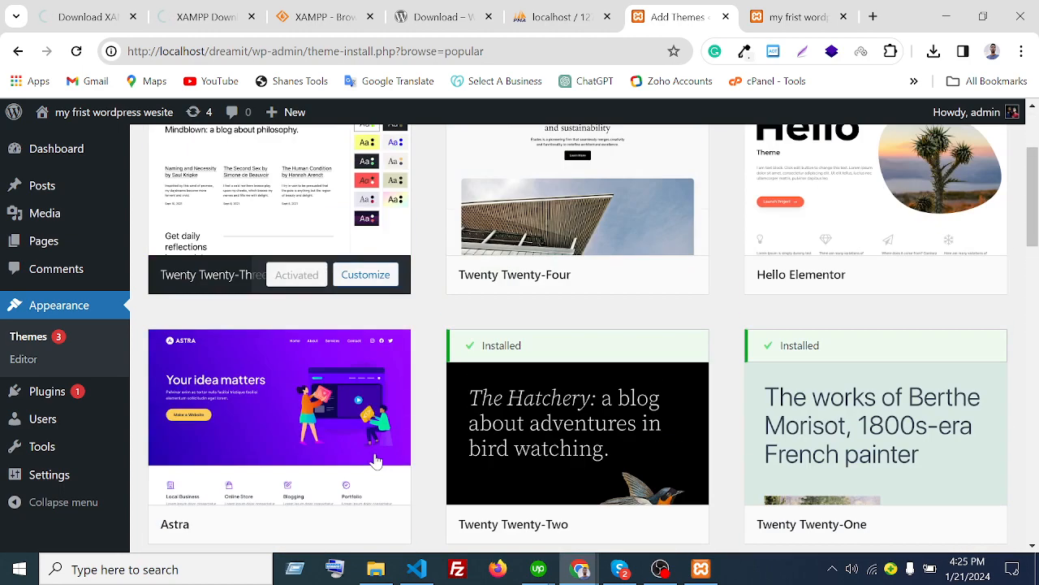
scroll(382, 461, "up", 2)
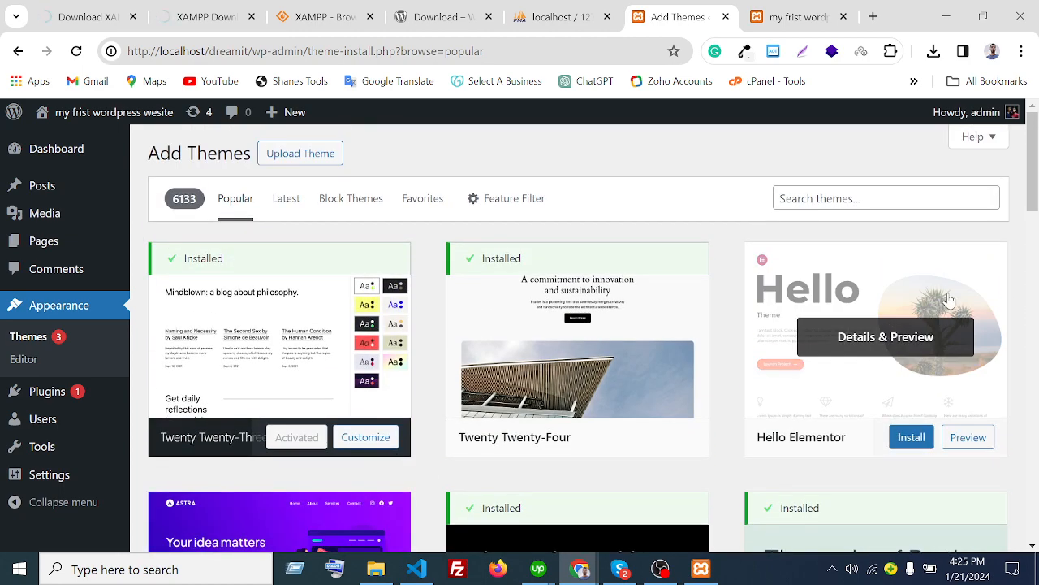
scroll(949, 301, "down", 2)
scroll(288, 511, "up", 1)
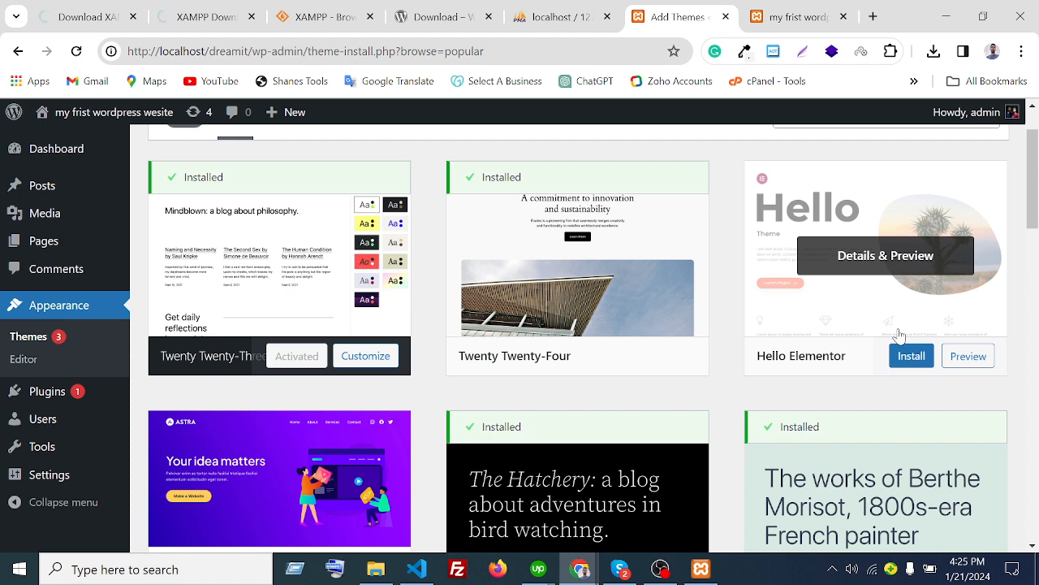
scroll(747, 359, "up", 1)
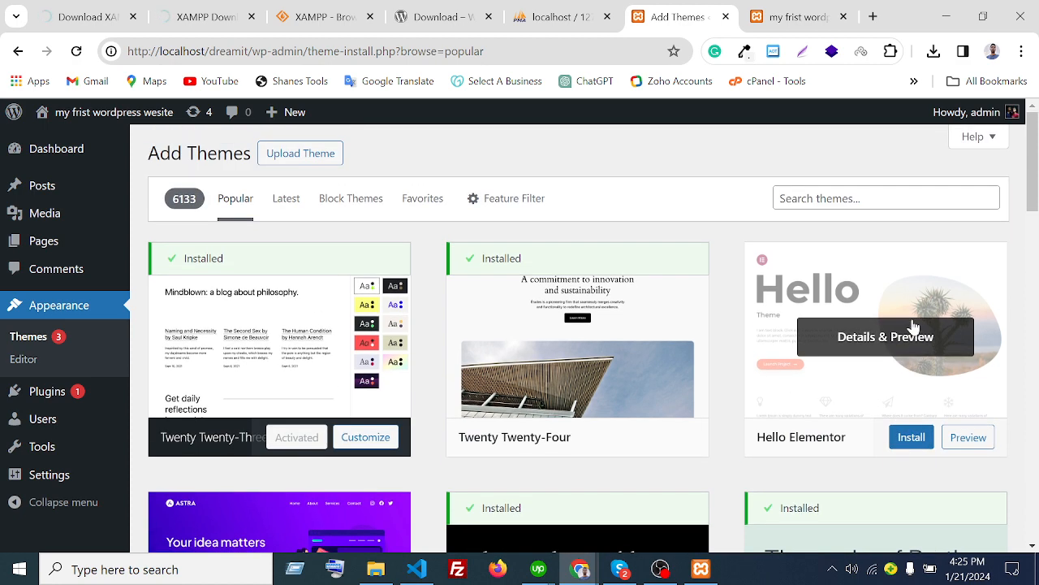
left_click(916, 443)
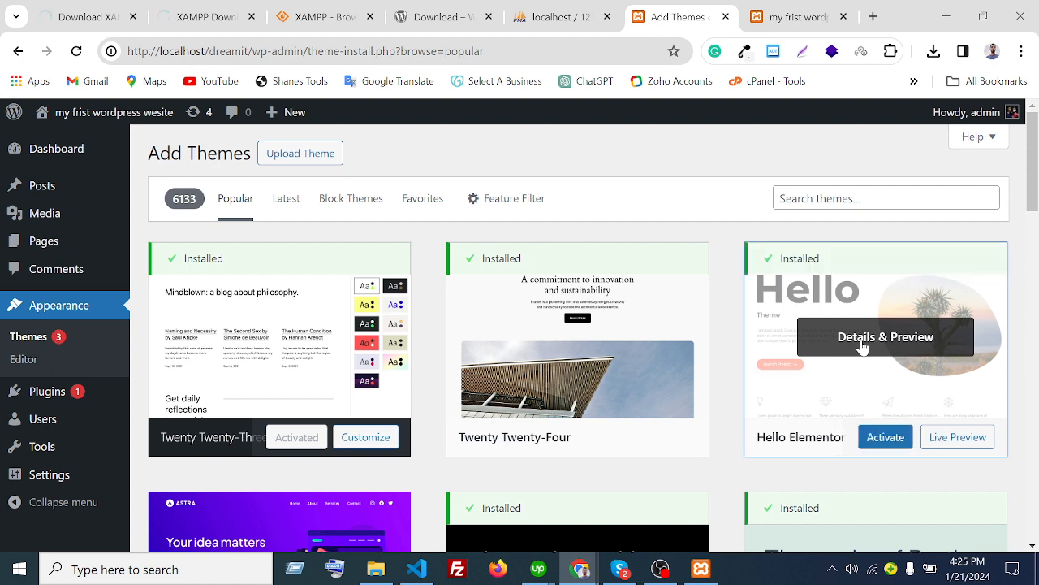
left_click(884, 443)
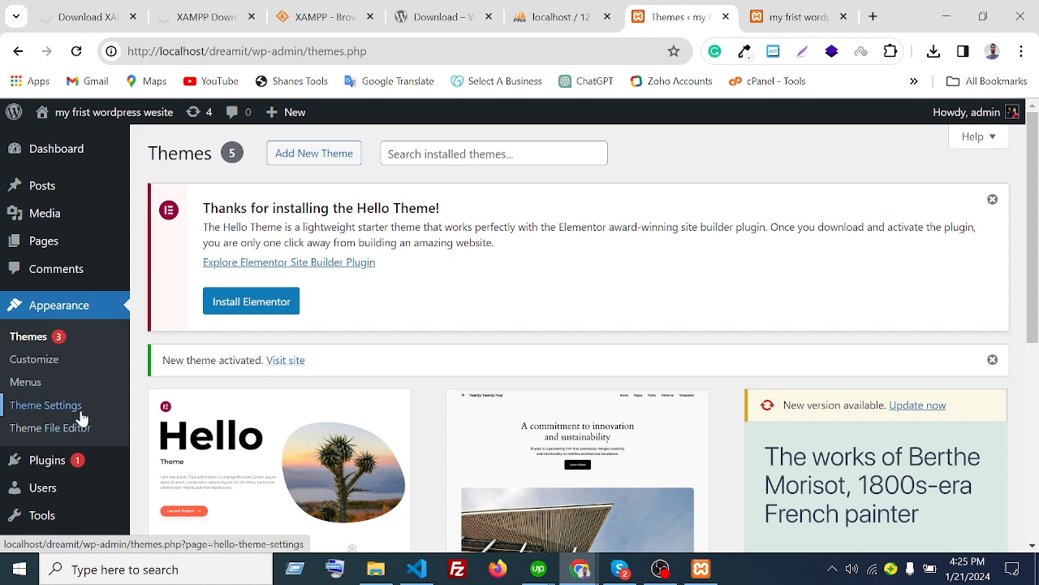
- Scroll the Themes page to confirm Hello Elementor is the active theme
scroll(90, 418, "down", 1)
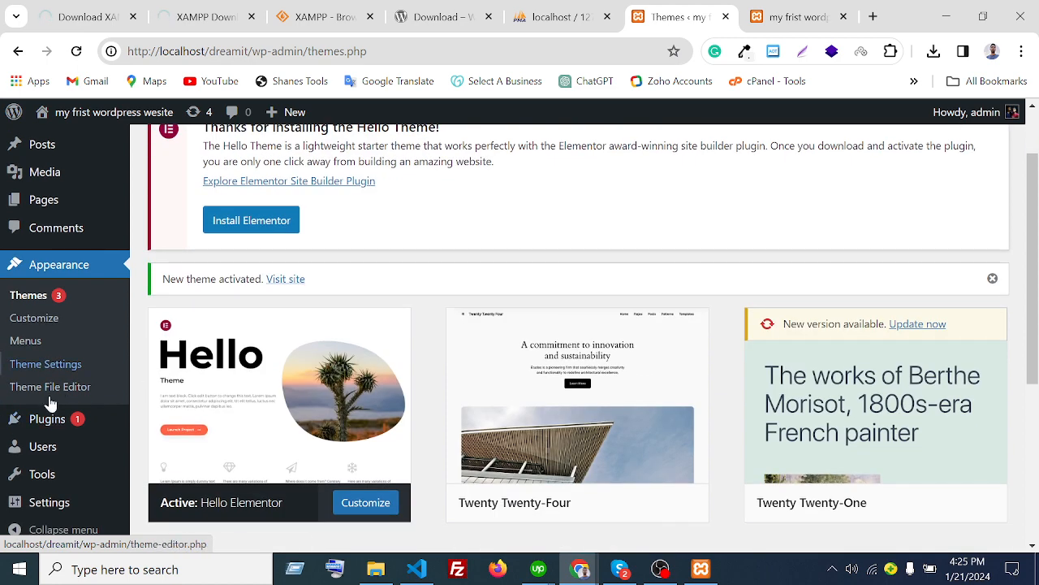
- Go to Plugins > Installed Plugins, close the Hello Theme notice, and review Akismet and Hello Dolly
mouse_move(46, 421)
left_click(191, 423)
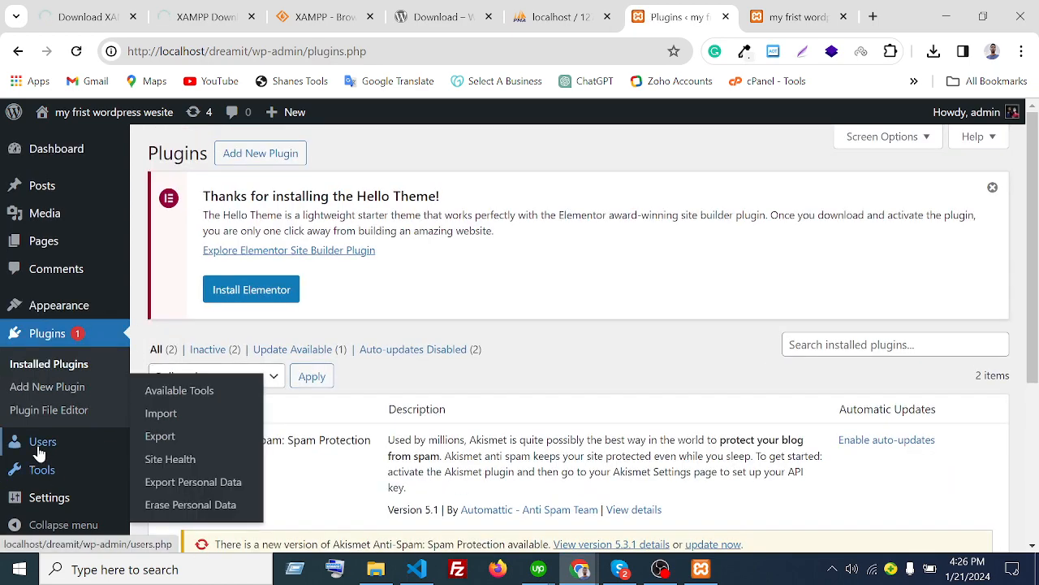
mouse_move(47, 443)
scroll(82, 457, "down", 2)
scroll(82, 457, "up", 2)
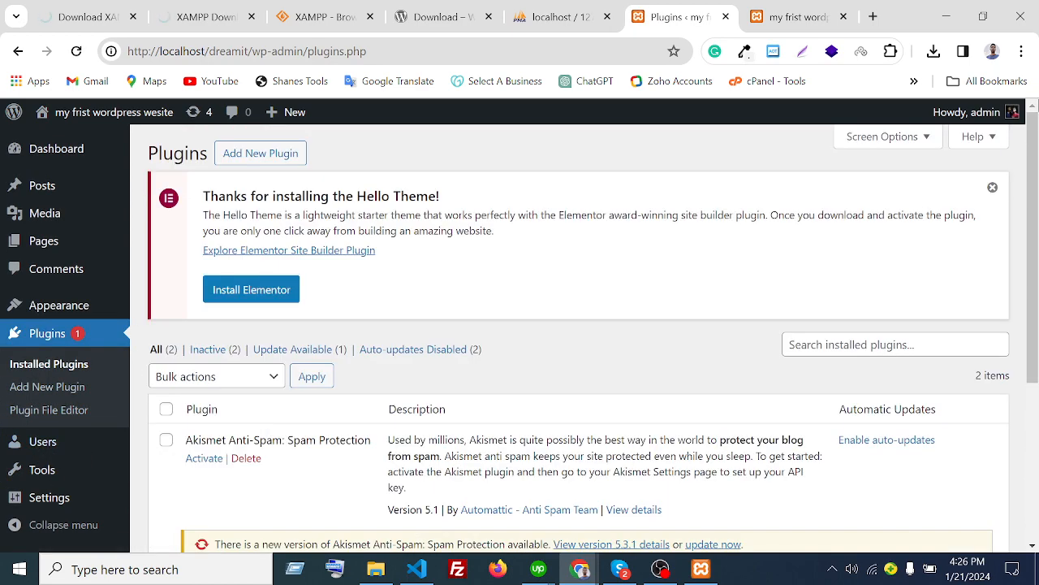
left_click(999, 191)
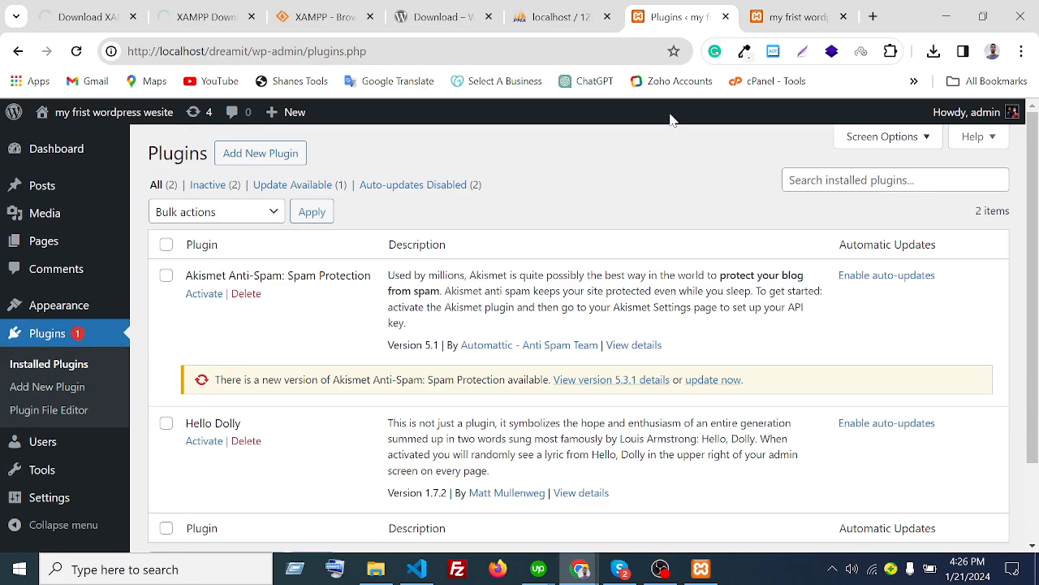
mouse_move(73, 321)
double_click(177, 154)
left_click(457, 146)
double_click(177, 154)
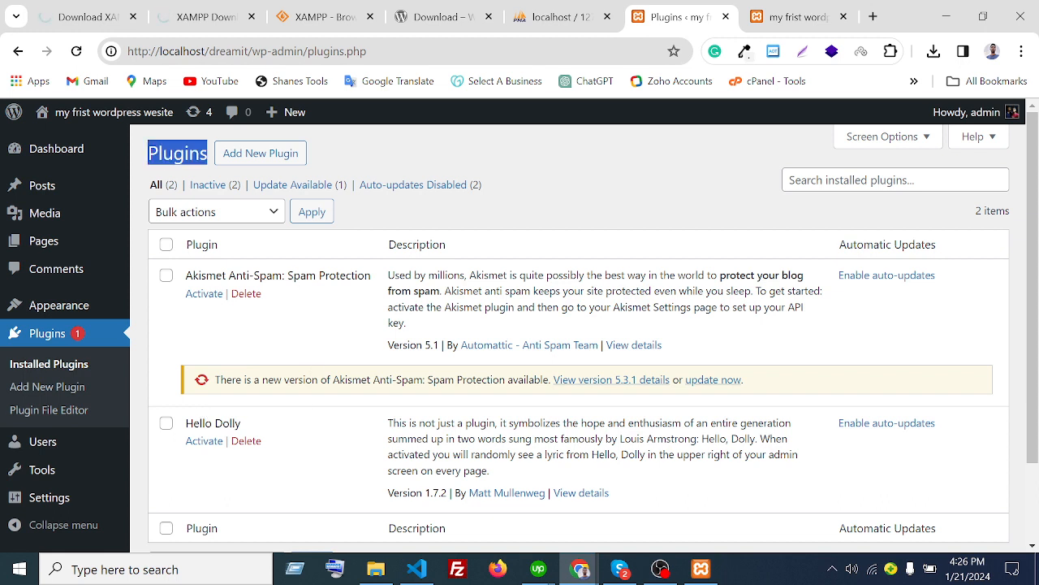
left_click(389, 160)
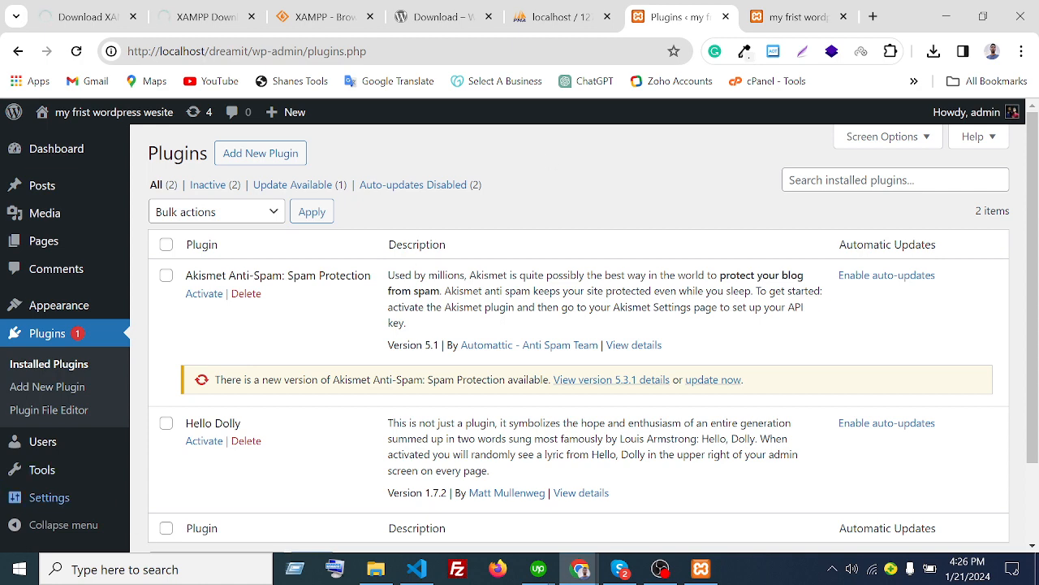
- Go to the Add Plugins page and scroll through the listed plugins
left_click(281, 158)
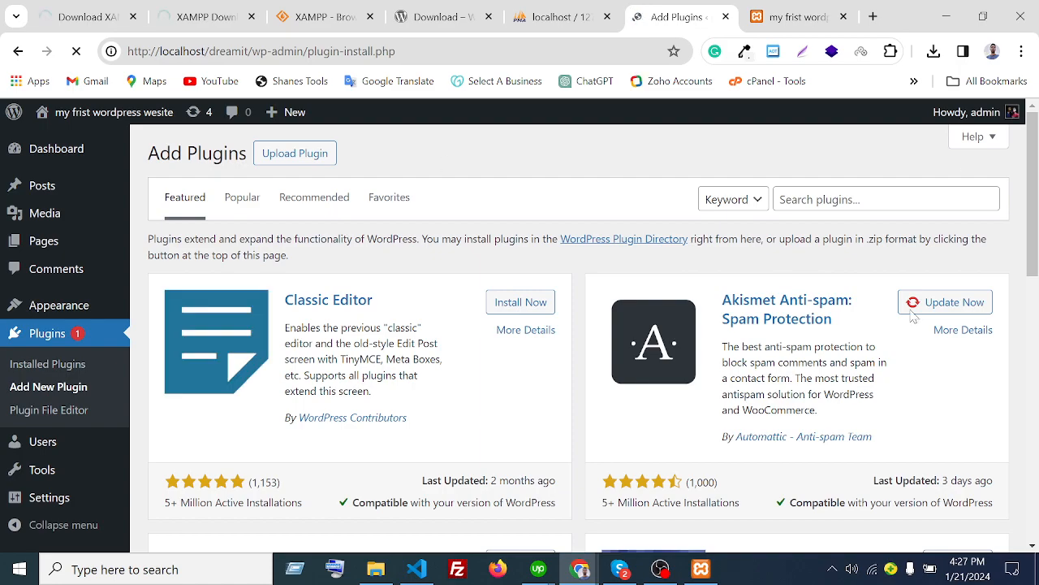
scroll(443, 385, "down", 6)
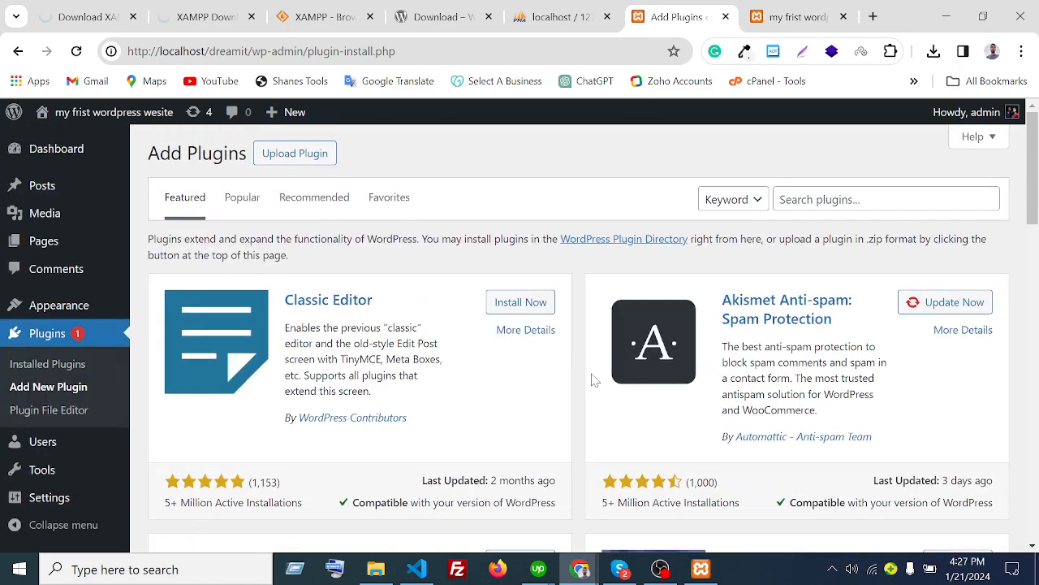
scroll(885, 324, "down", 5)
scroll(893, 320, "down", 5)
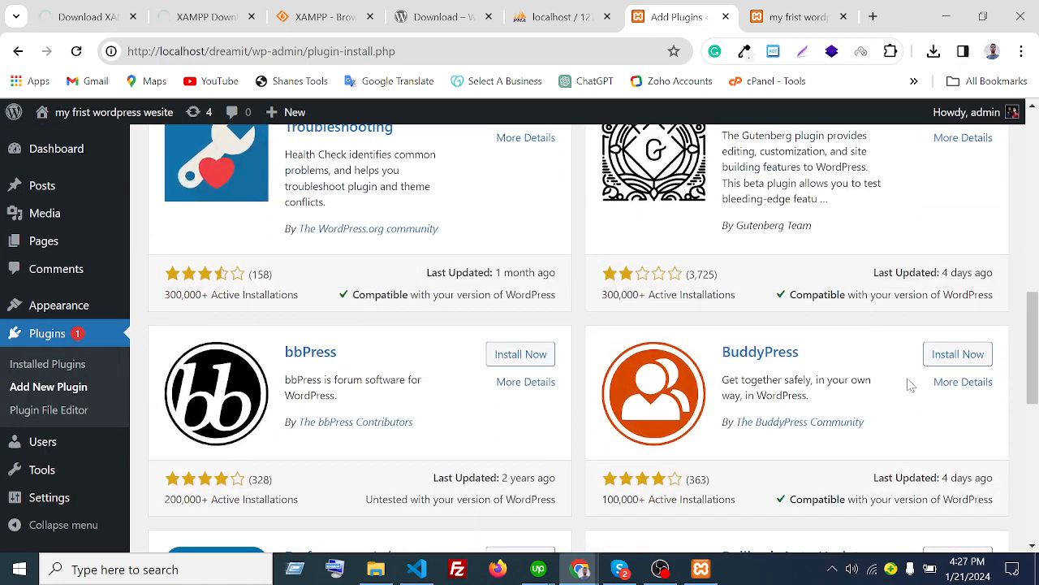
scroll(909, 378, "down", 5)
scroll(419, 475, "up", 4)
scroll(418, 475, "up", 10)
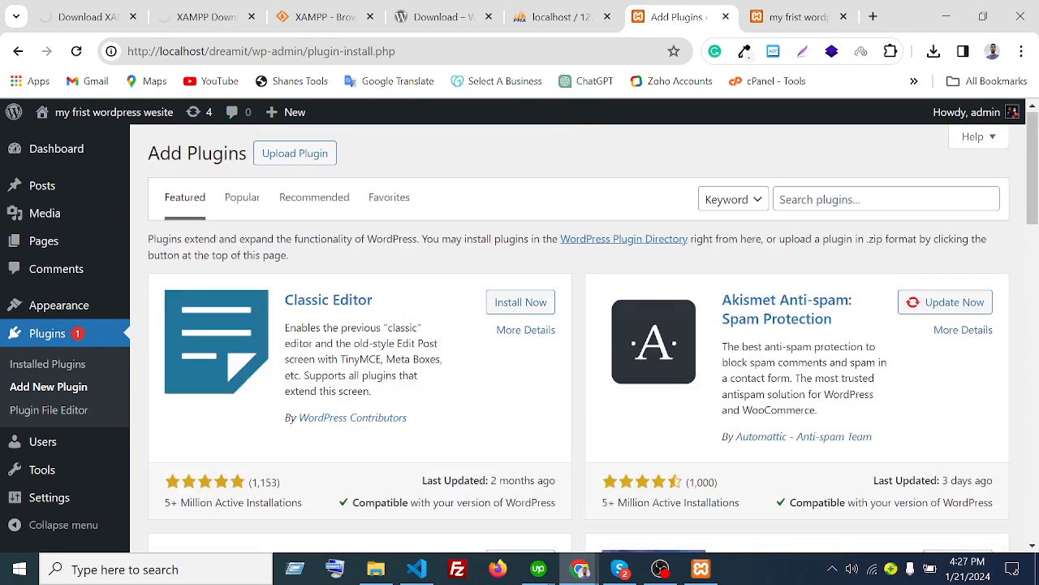
- Search the plugin directory for 'elementor' and install Elementor Website Builder
left_click(792, 199)
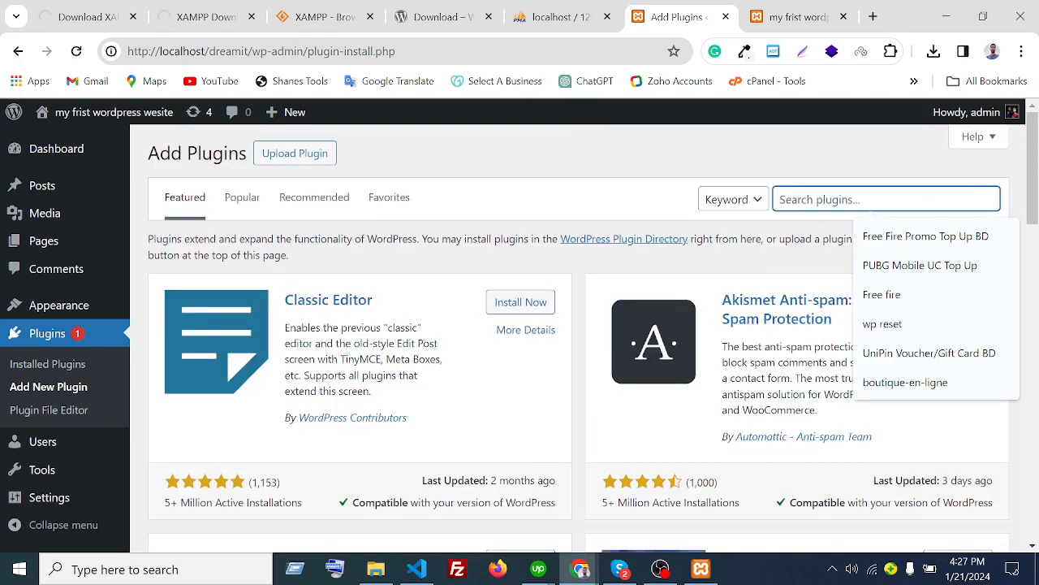
type("elemetor")
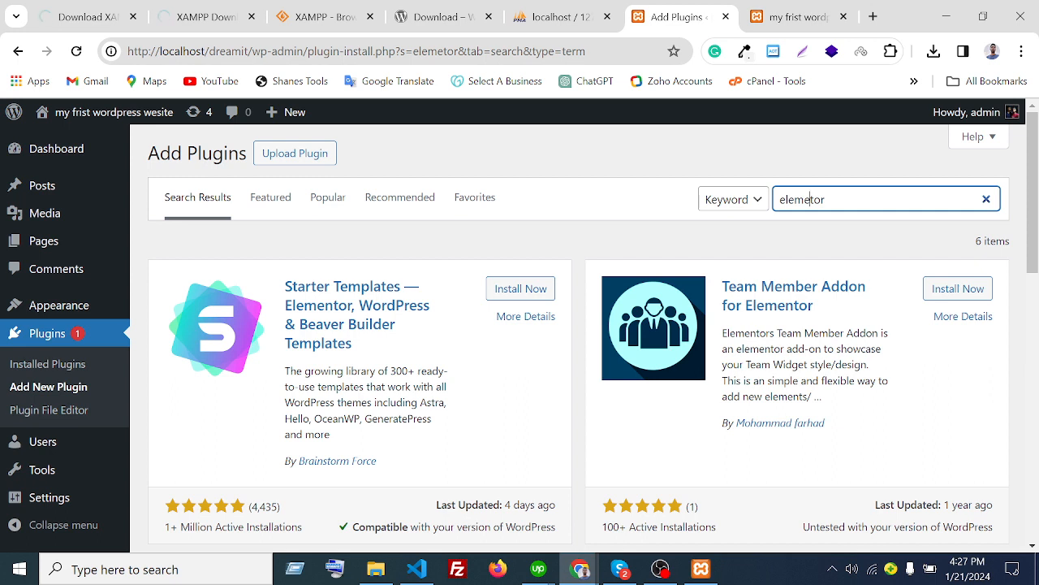
type("n")
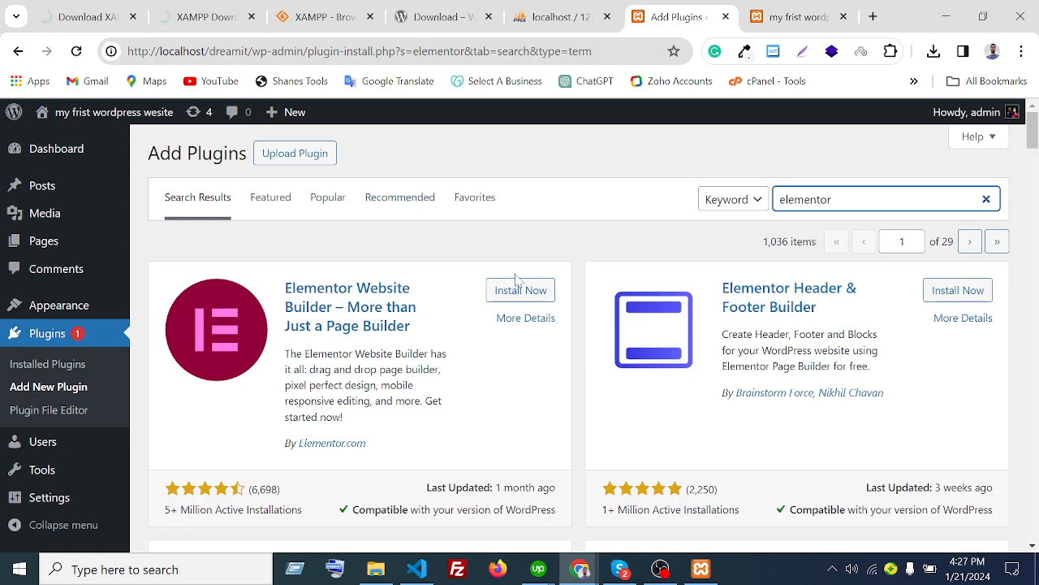
left_click(503, 296)
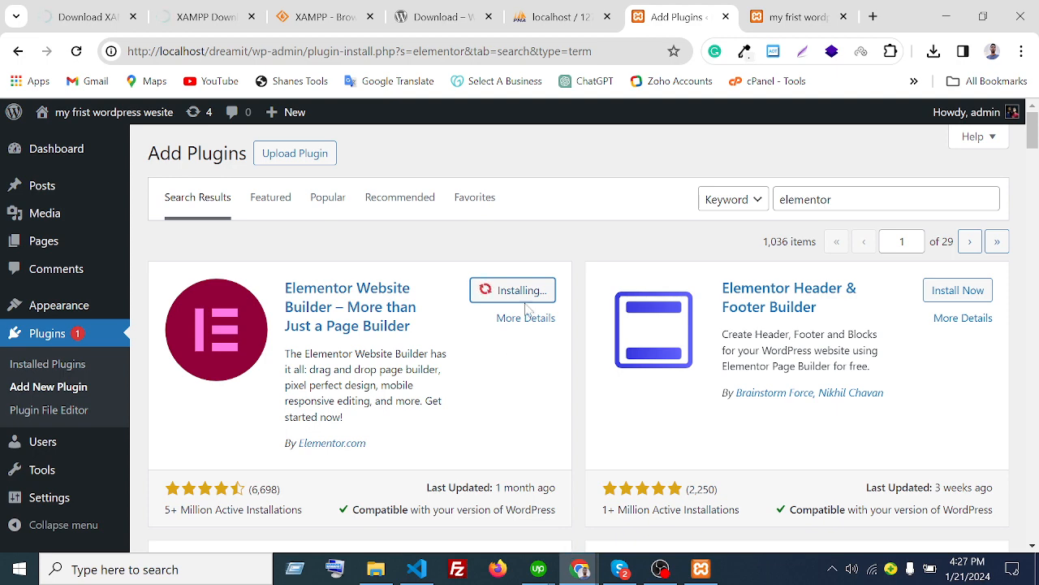
- Look over the elementor search results, then switch to the screen recorder window
scroll(655, 398, "down", 3)
scroll(645, 325, "up", 3)
scroll(639, 262, "down", 1)
scroll(639, 261, "up", 1)
left_click(861, 199)
left_click(574, 240)
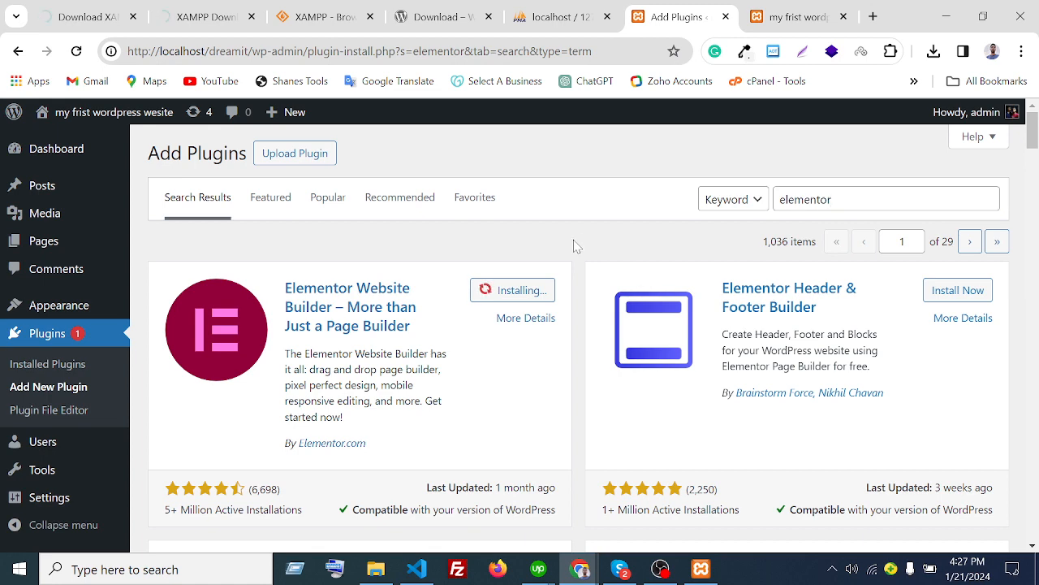
left_click(661, 569)
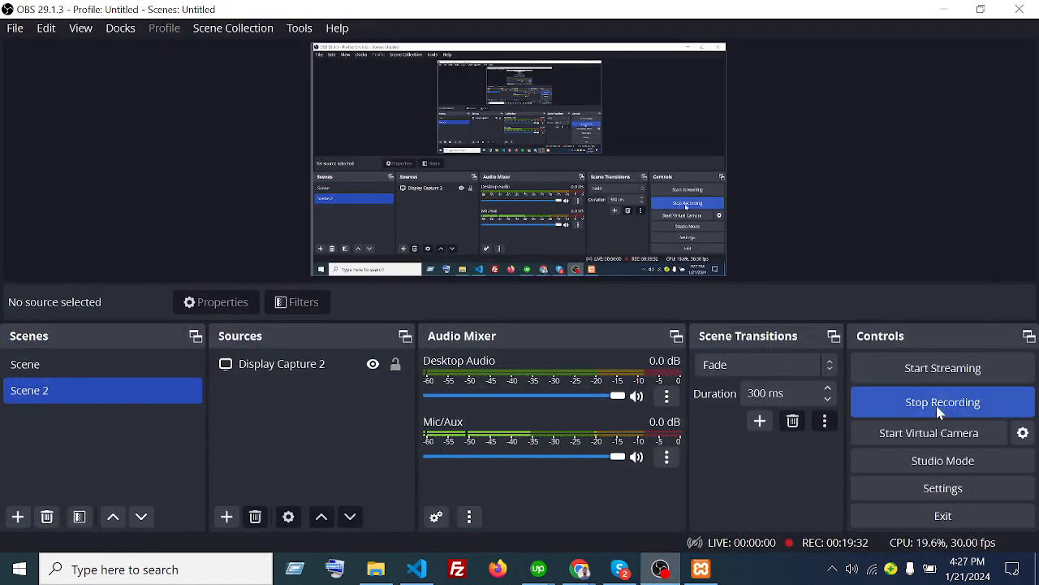